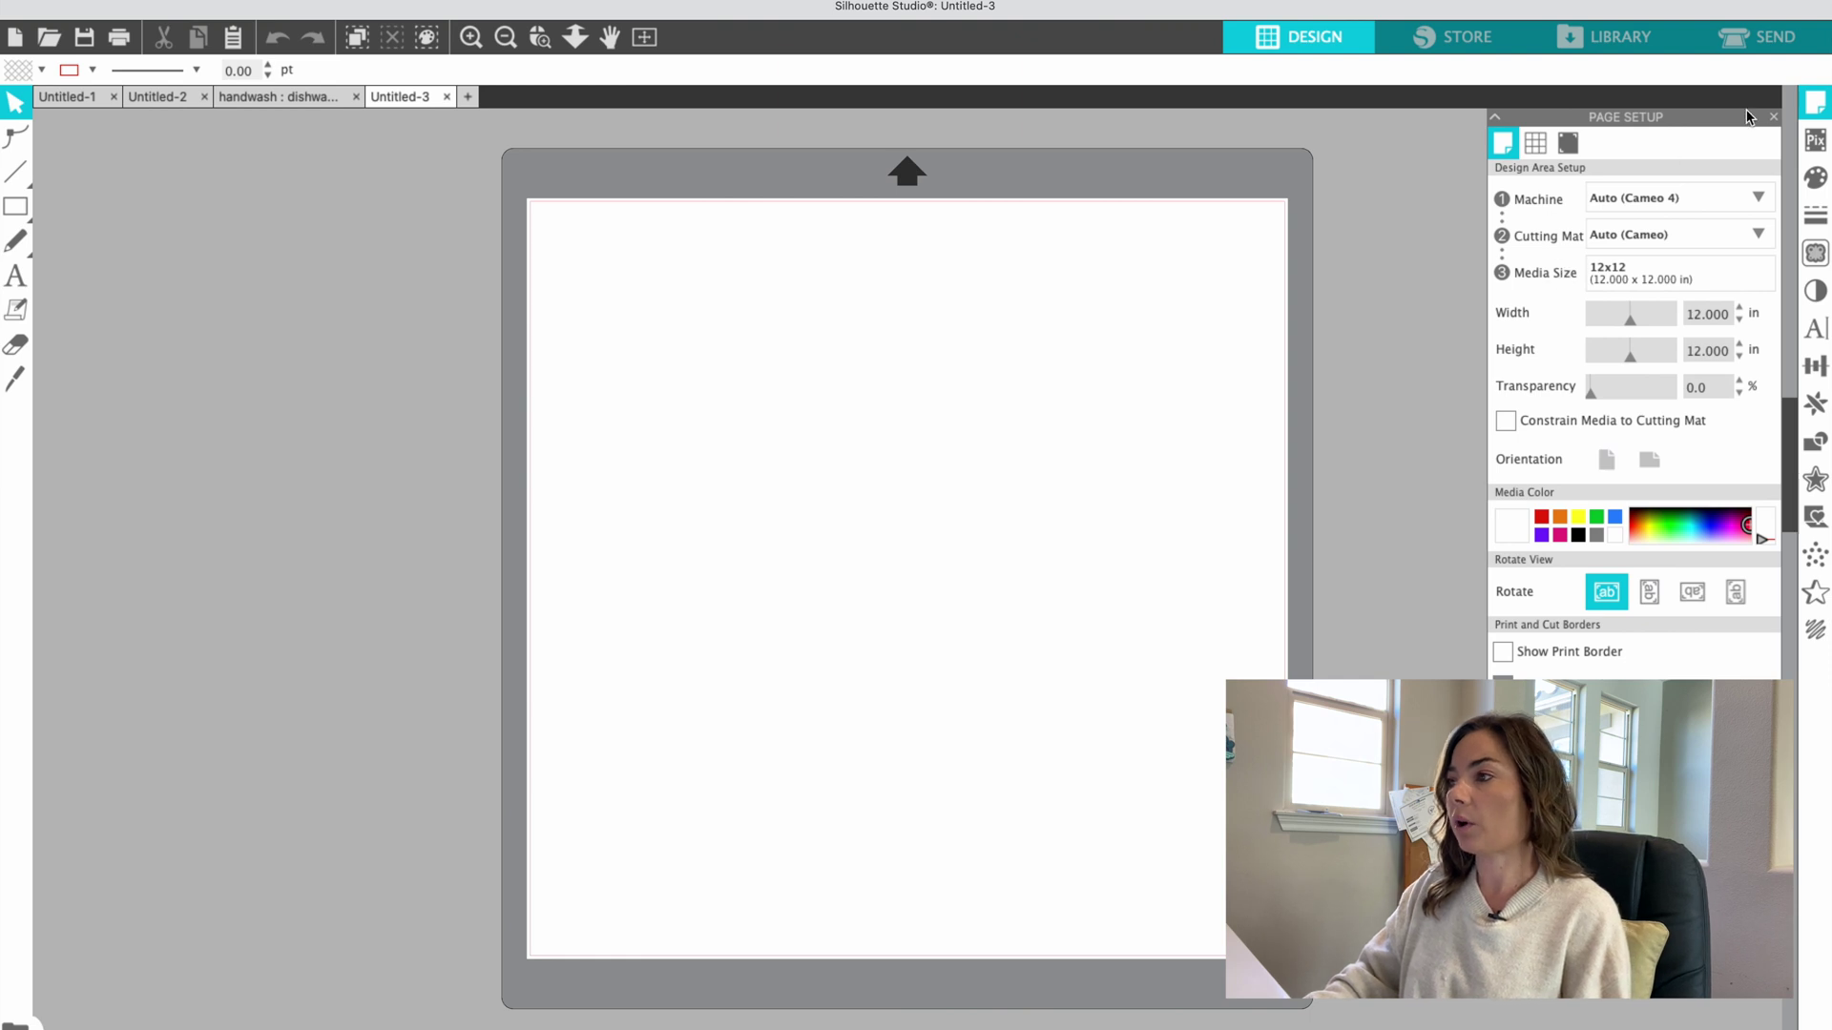
Set the machine to None and change the page height to 30 in, giving a 24 x 30 in portrait page
left_click(1770, 116)
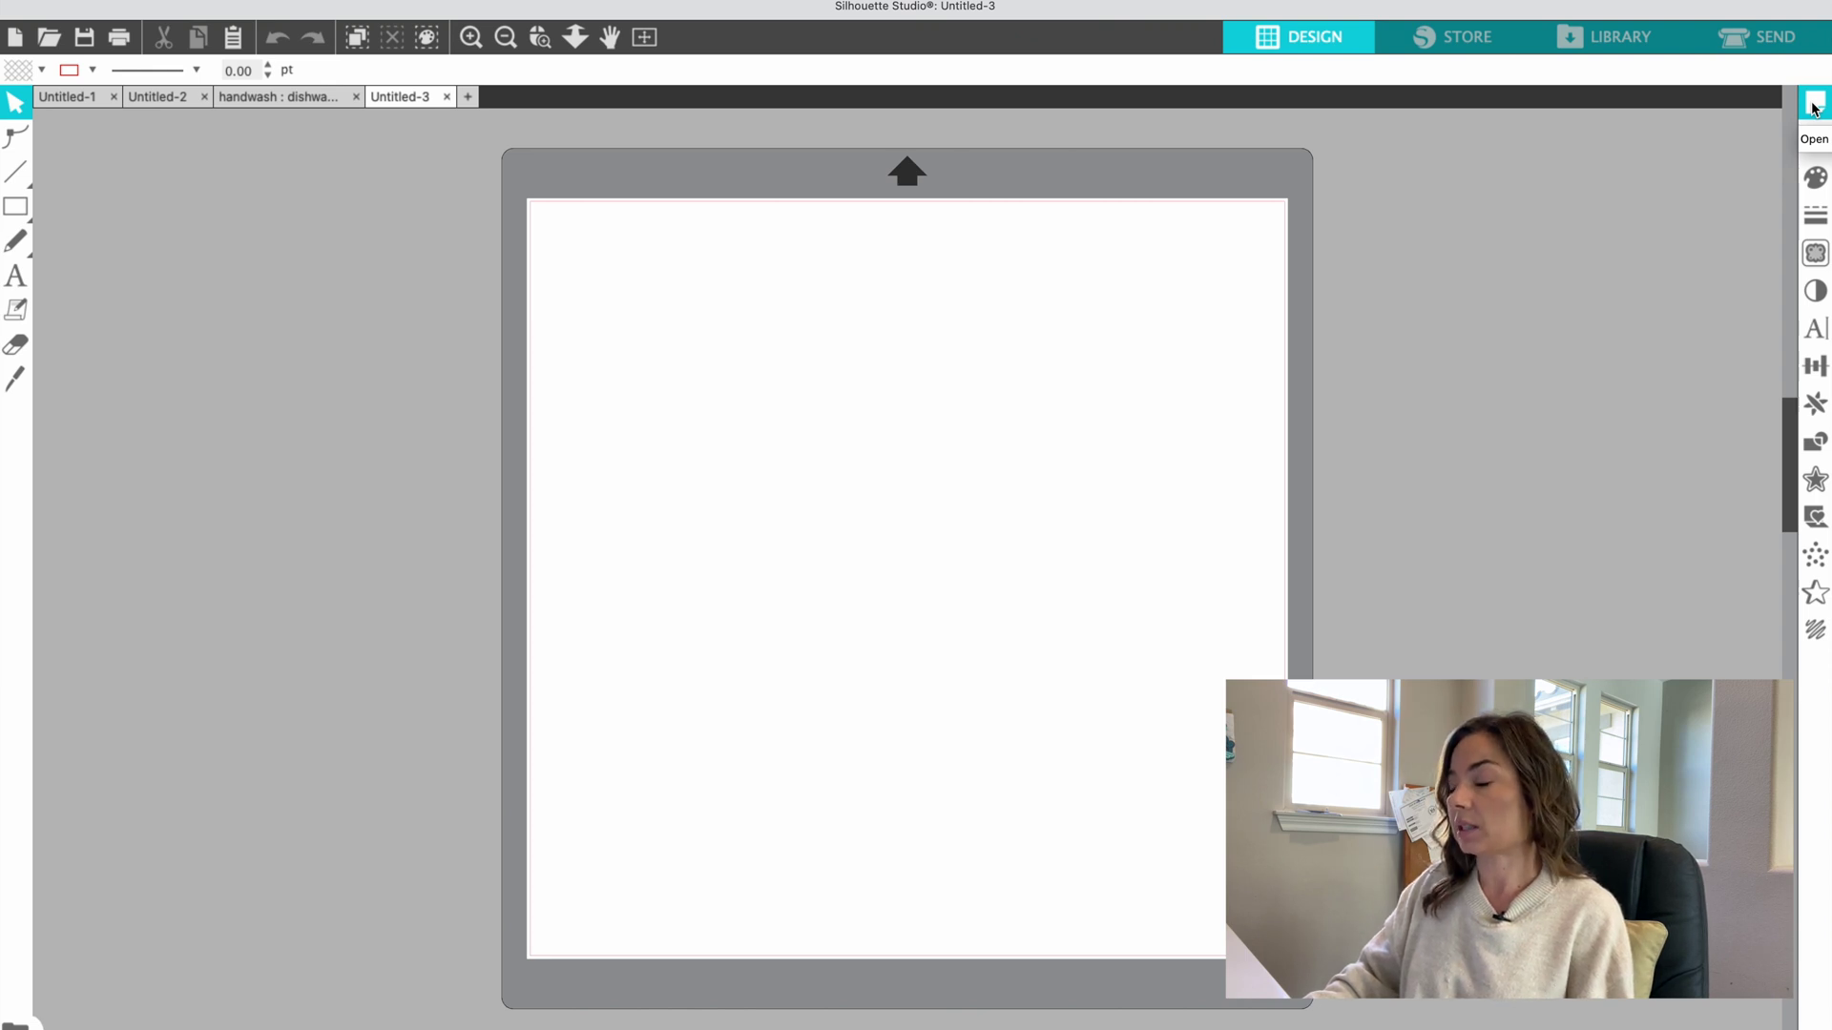
left_click(1814, 105)
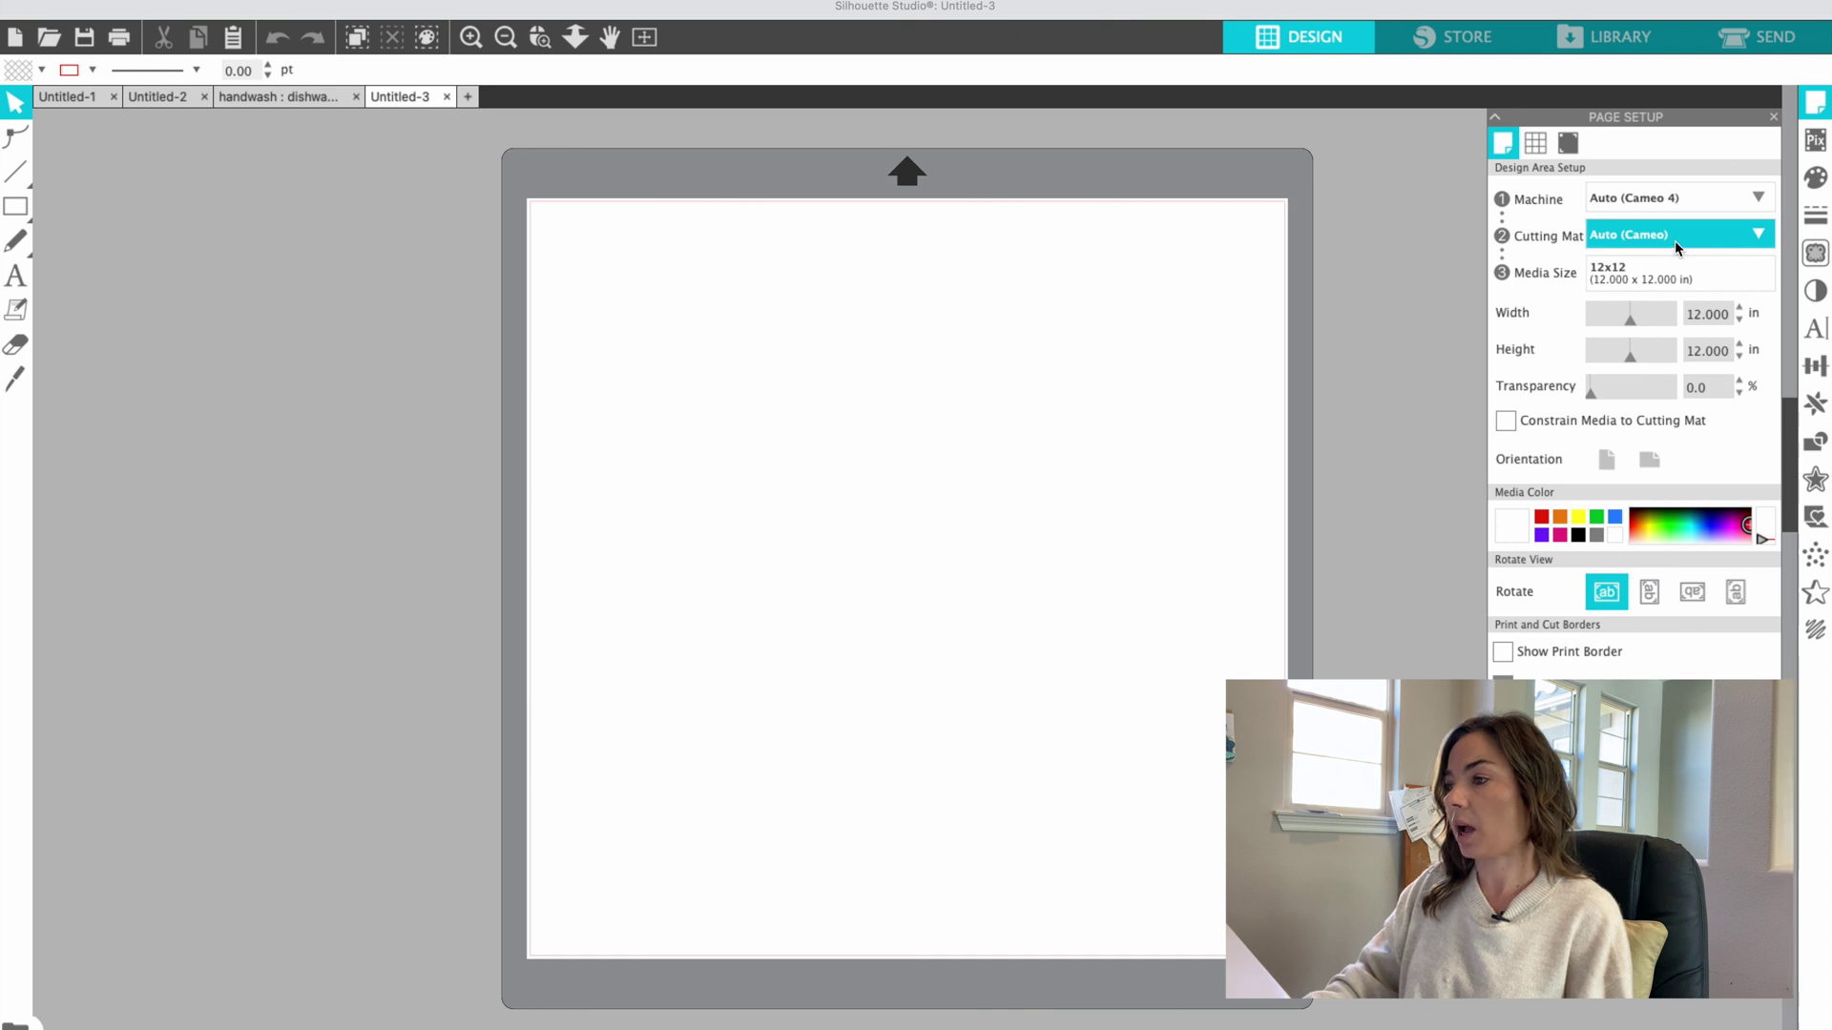
left_click(1645, 197)
left_click(1618, 470)
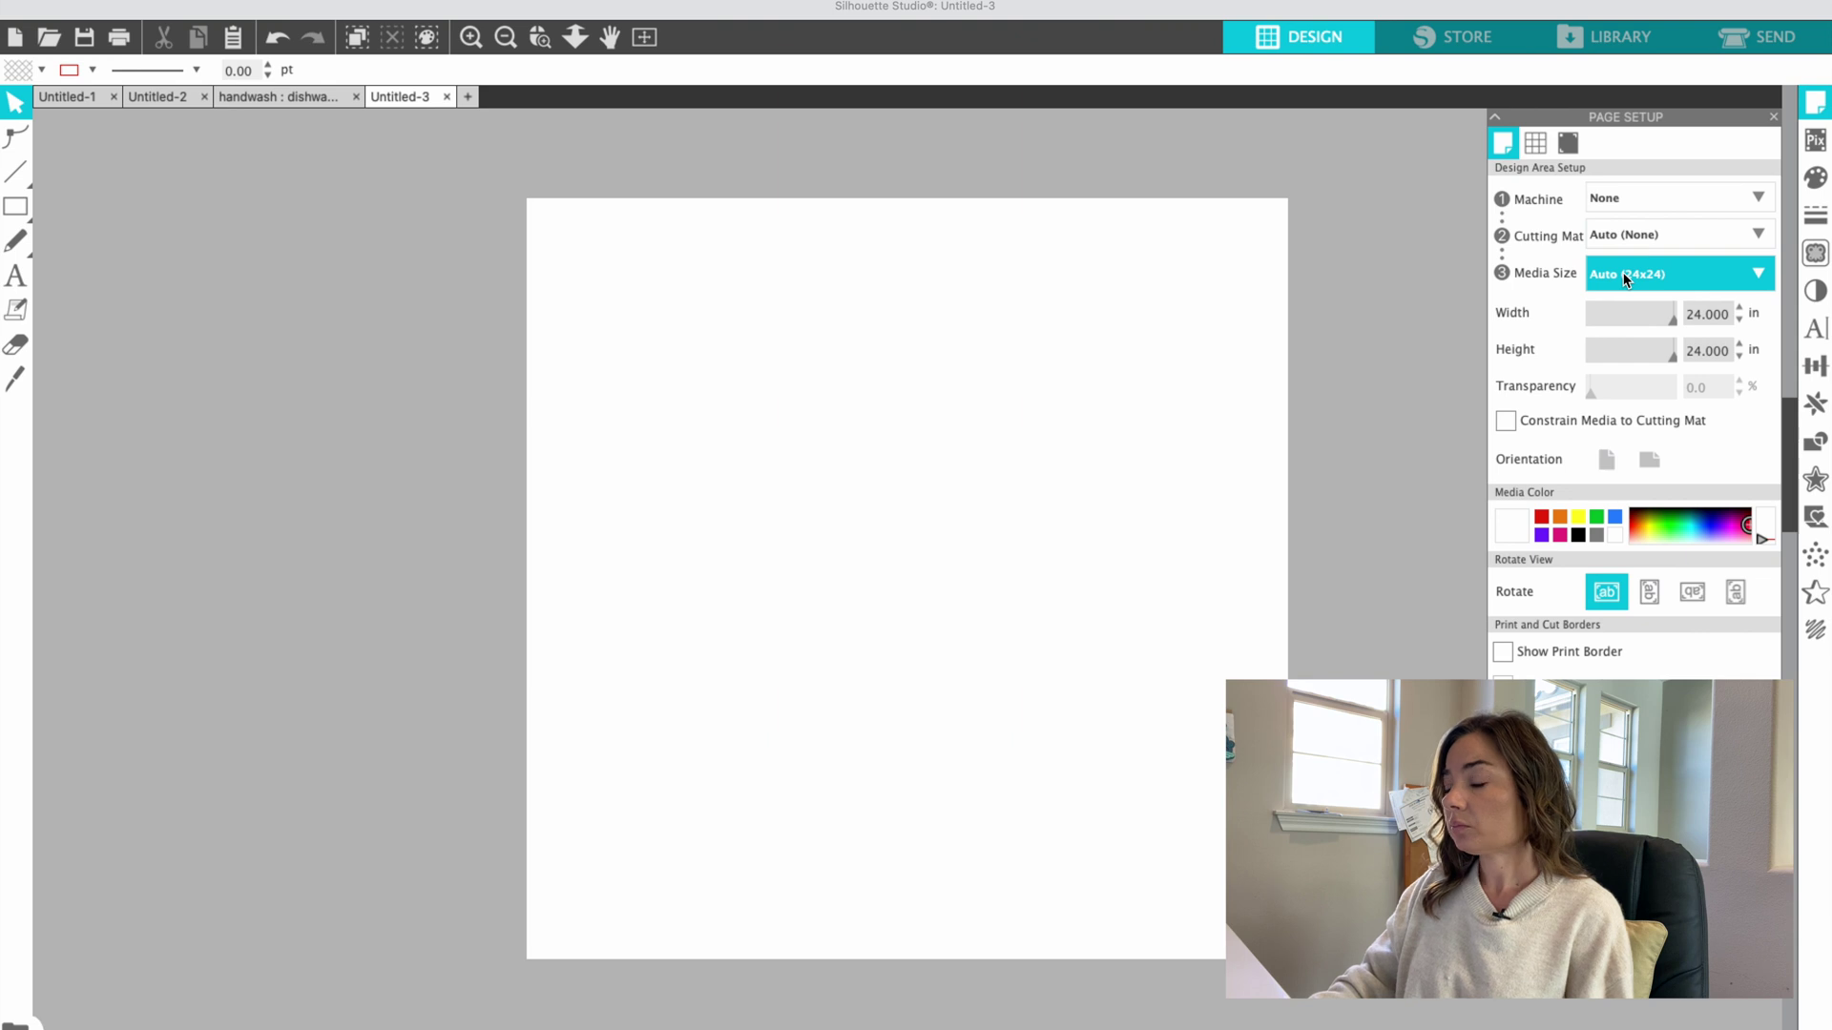
left_click(1626, 281)
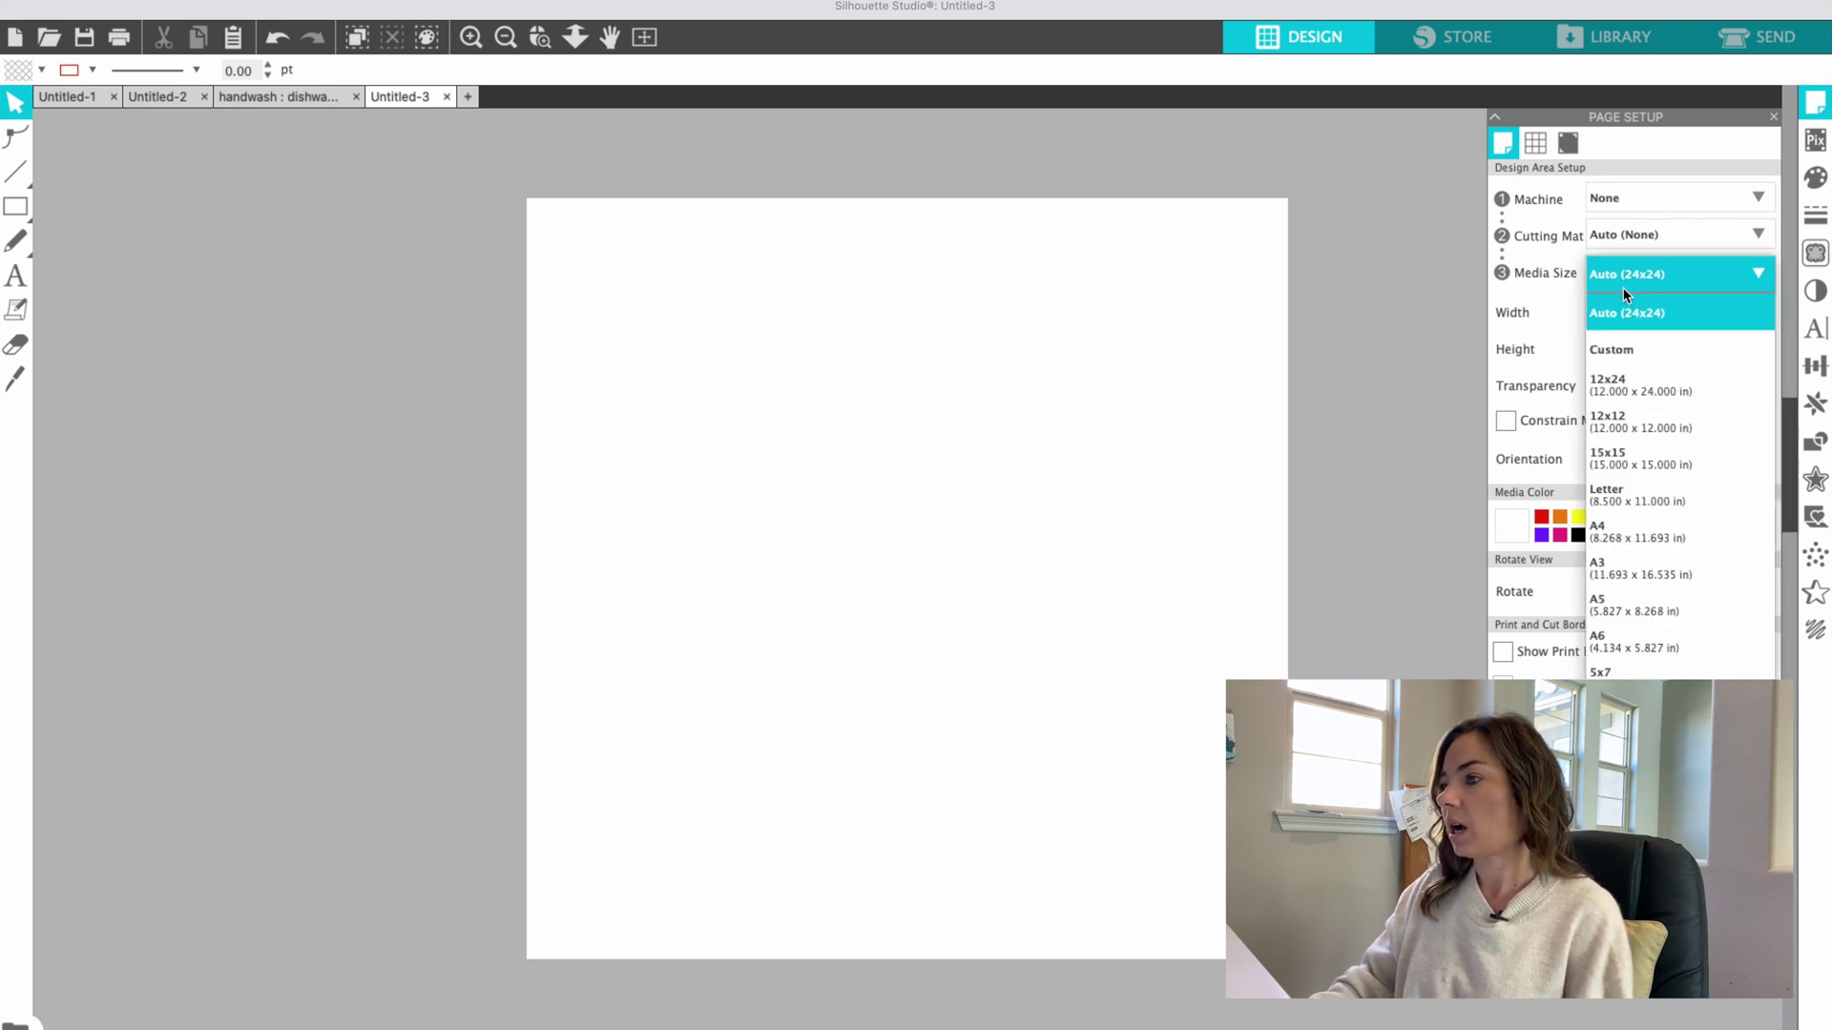
left_click(1387, 448)
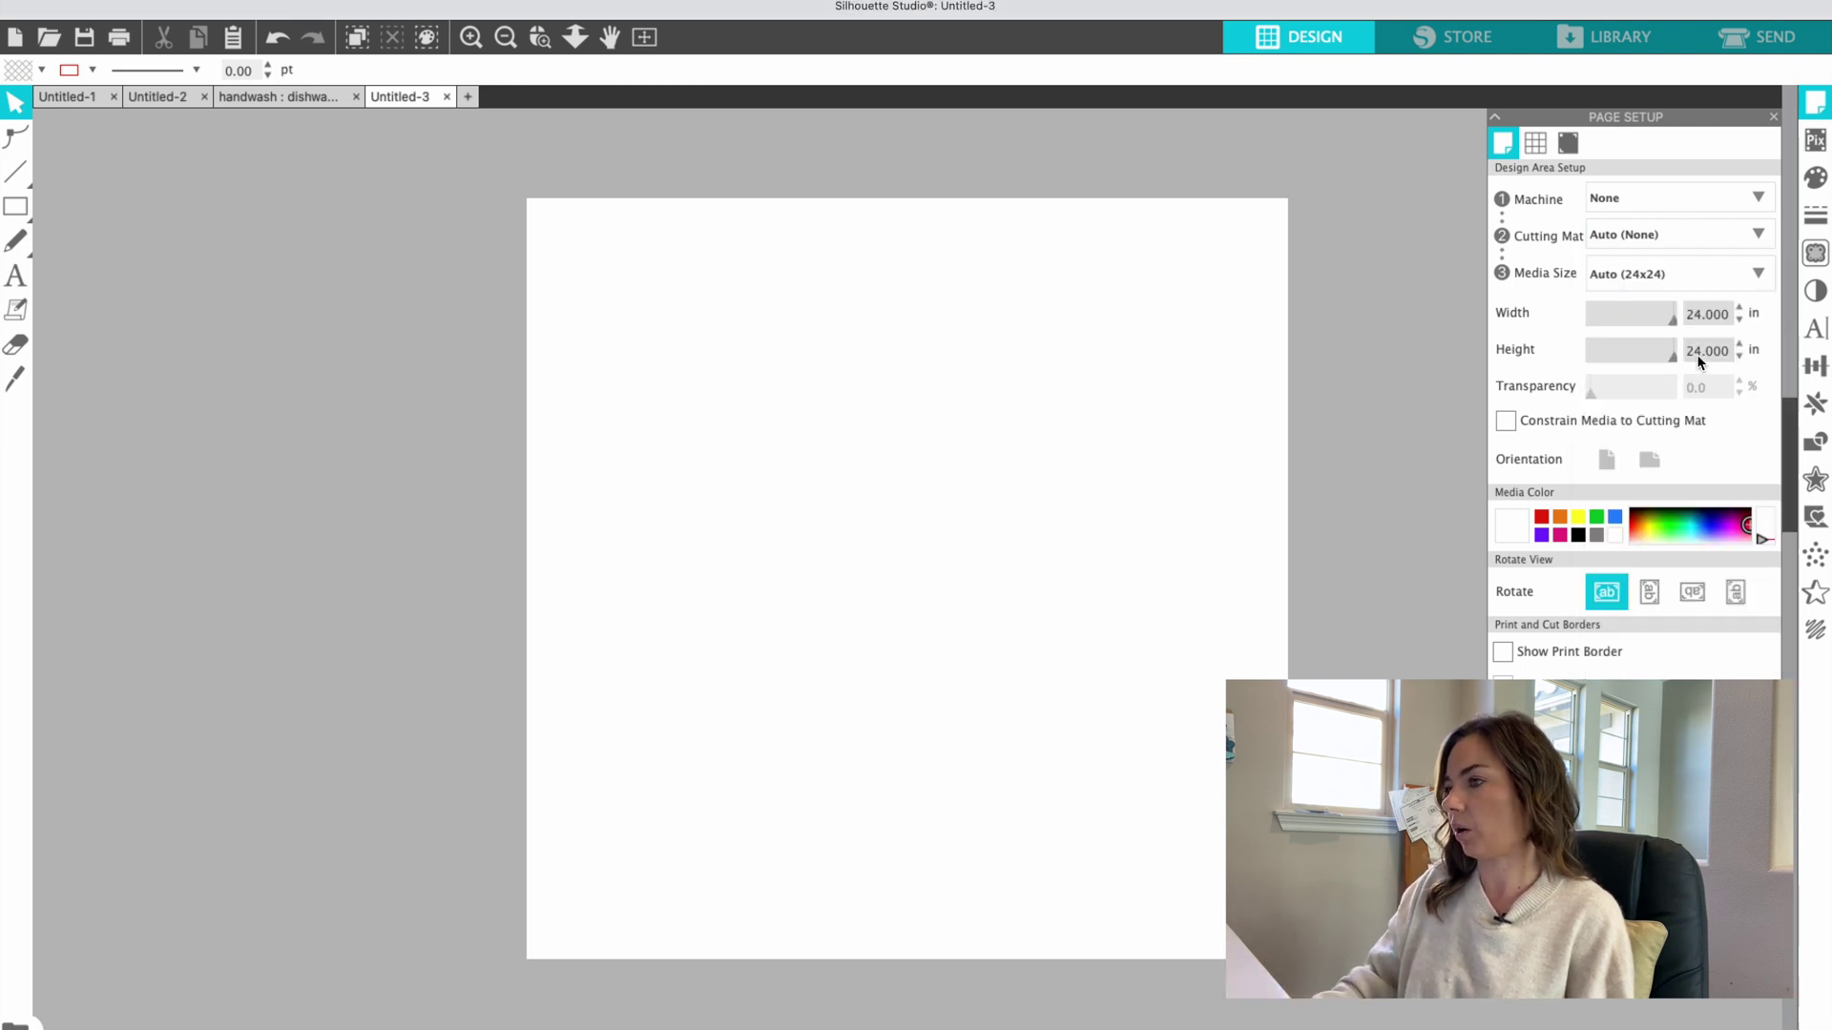
key("shift+Left")
key("shift+Left")
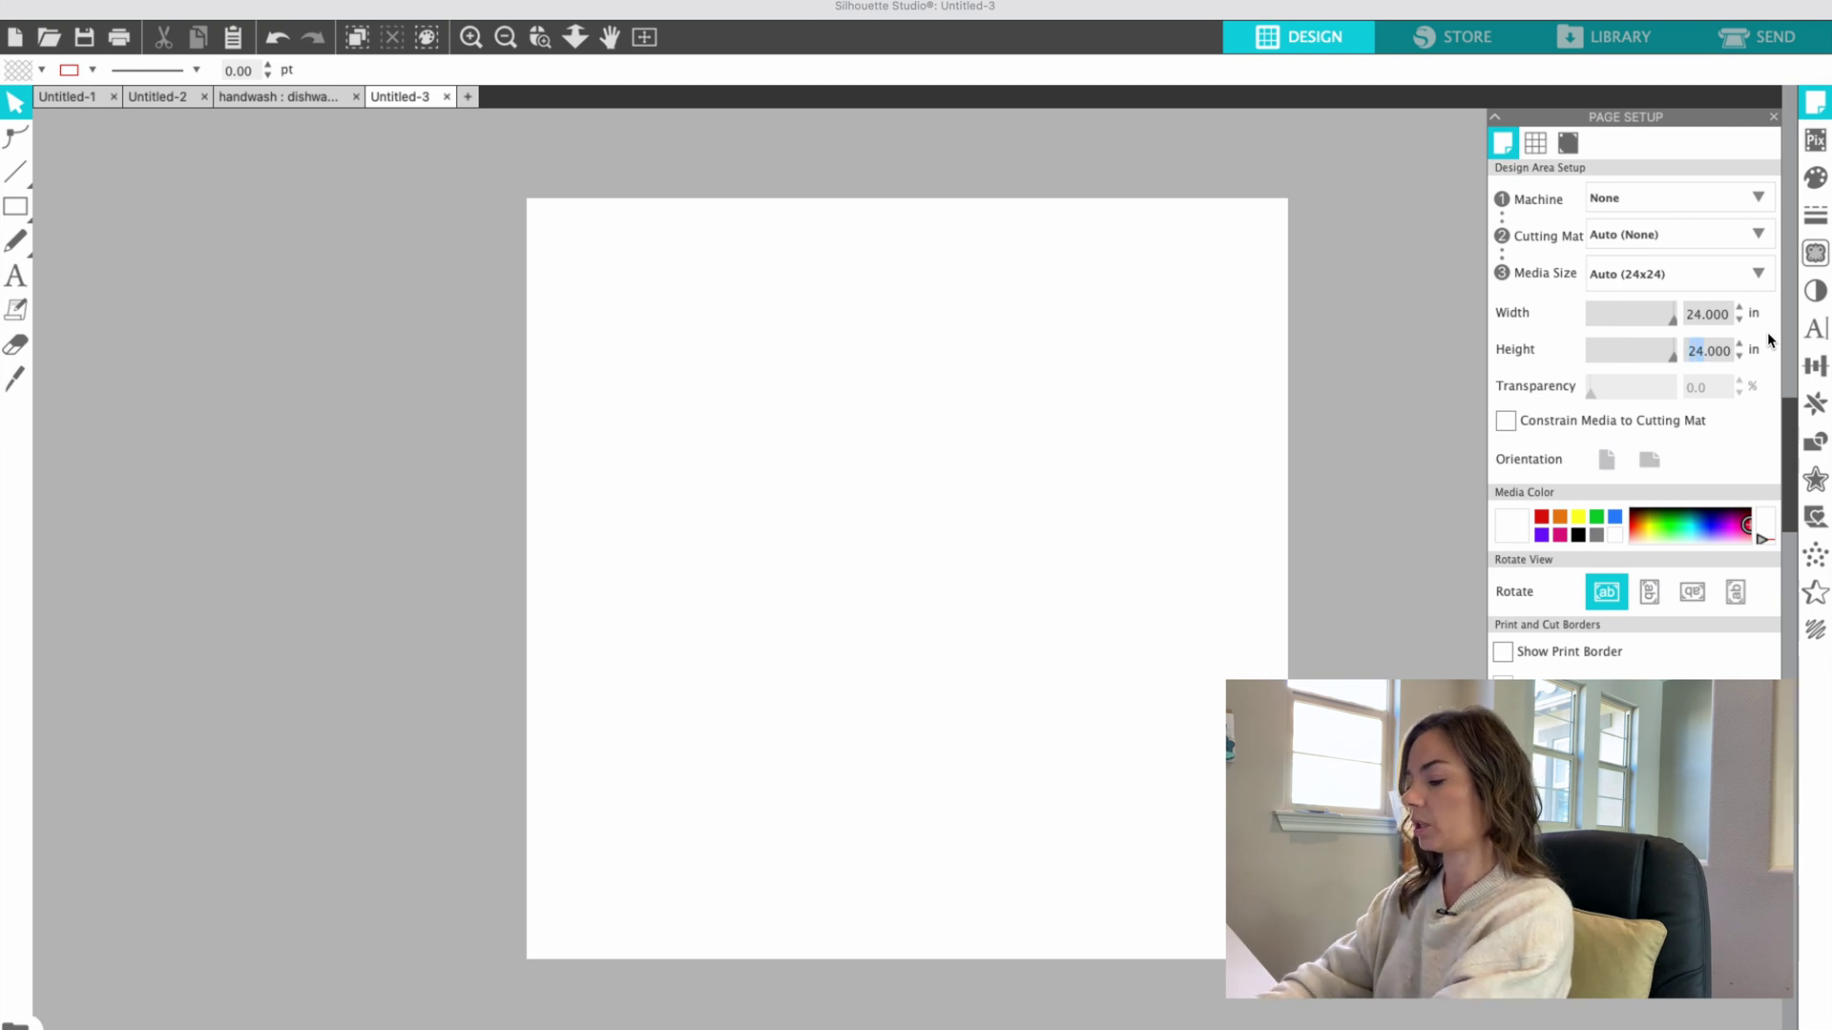
type("30")
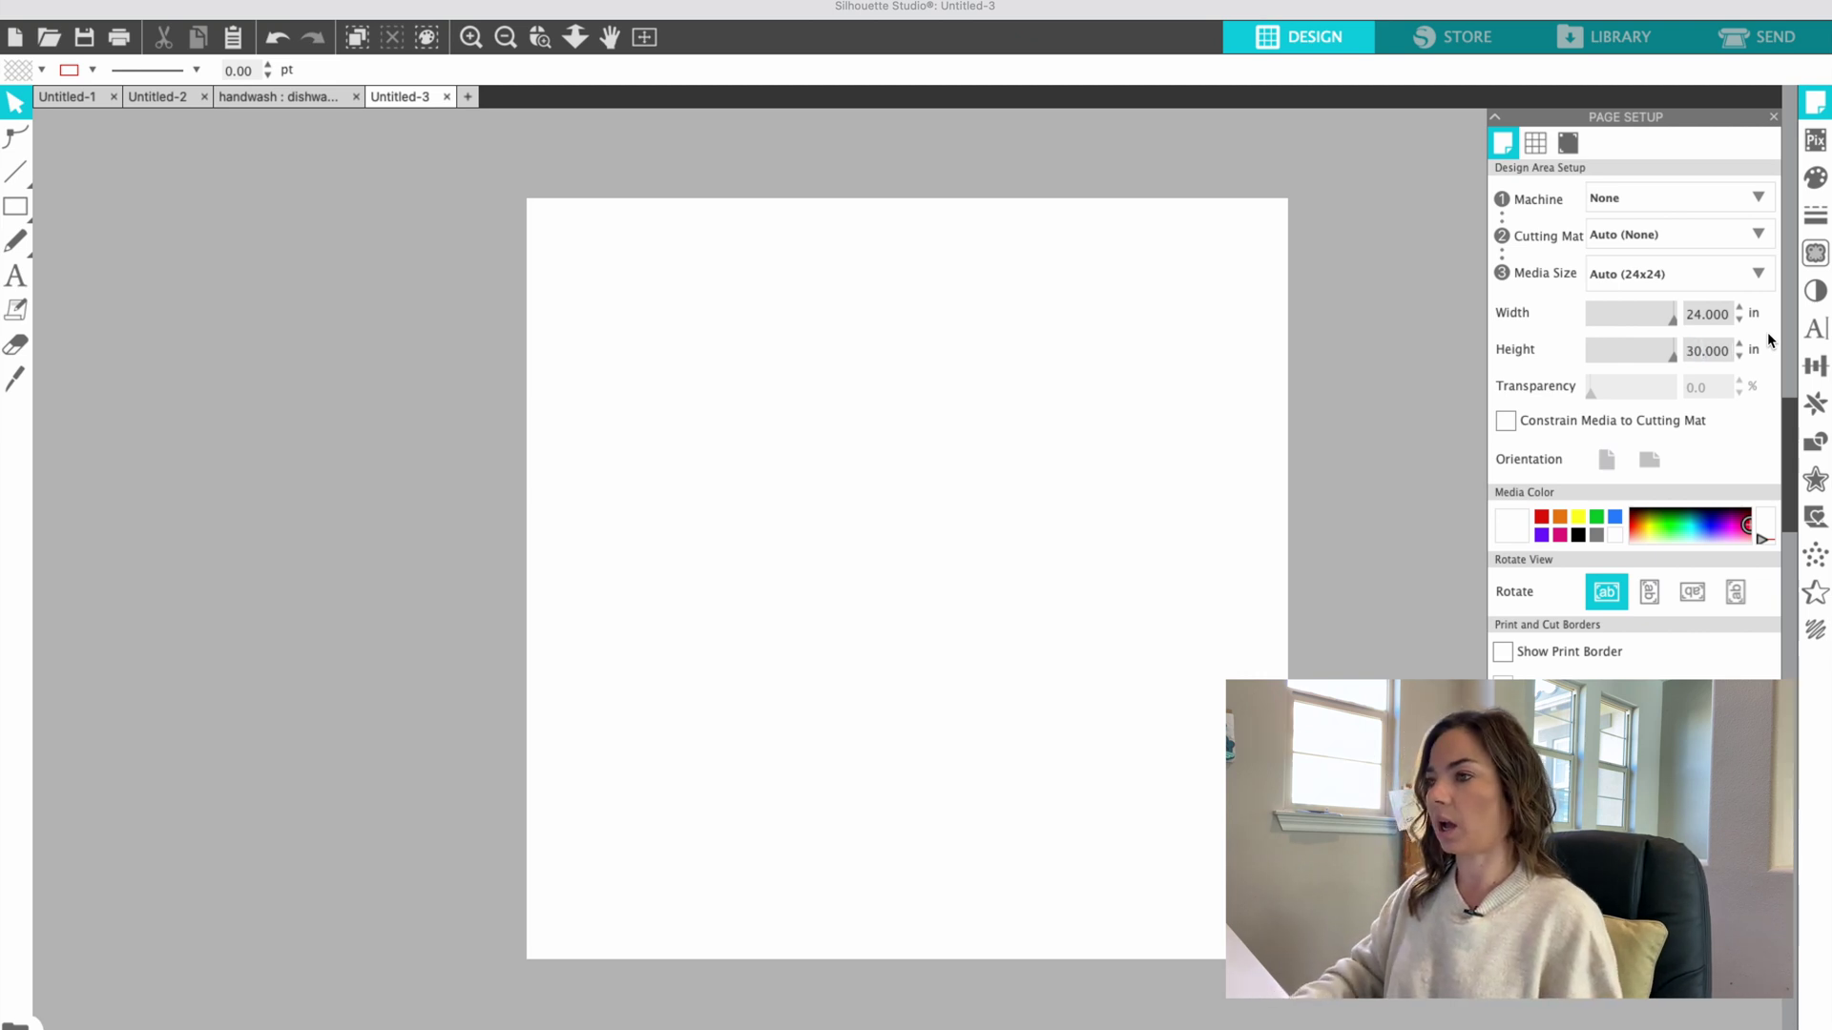
key("Return")
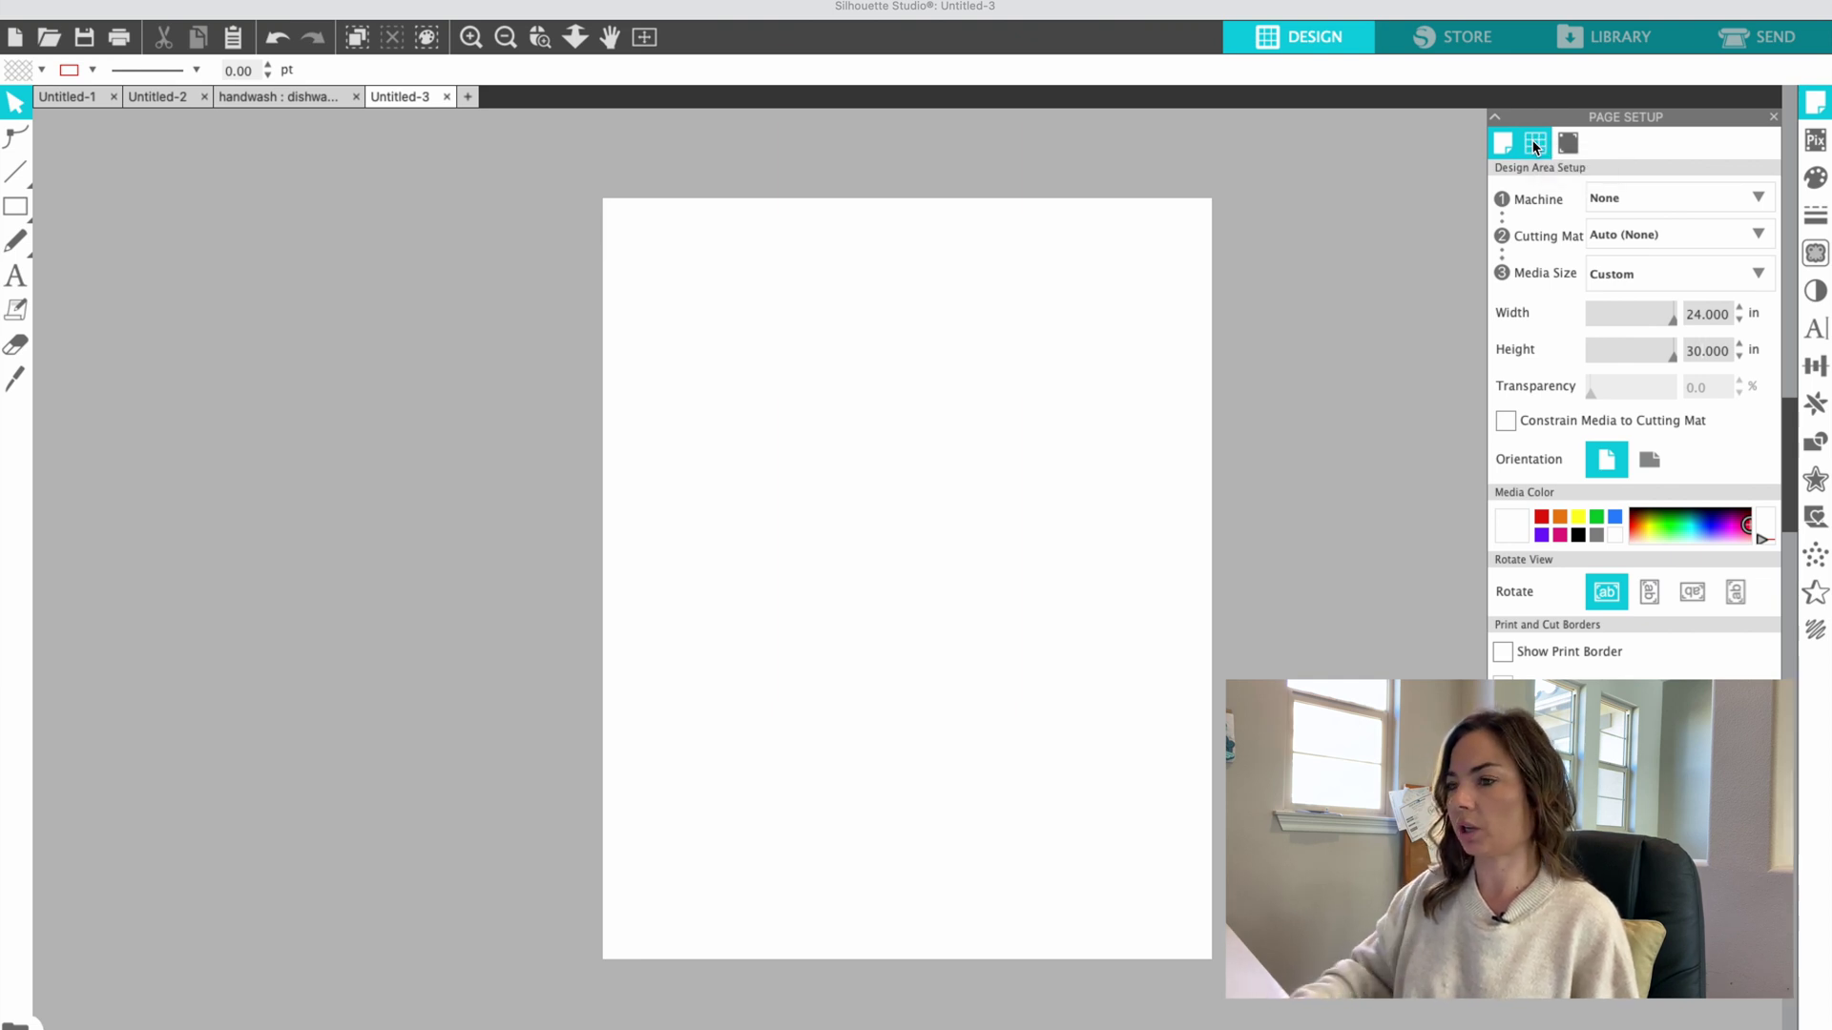
Switch Page Setup to the Grid settings and bring up the File menu
left_click(1009, 484)
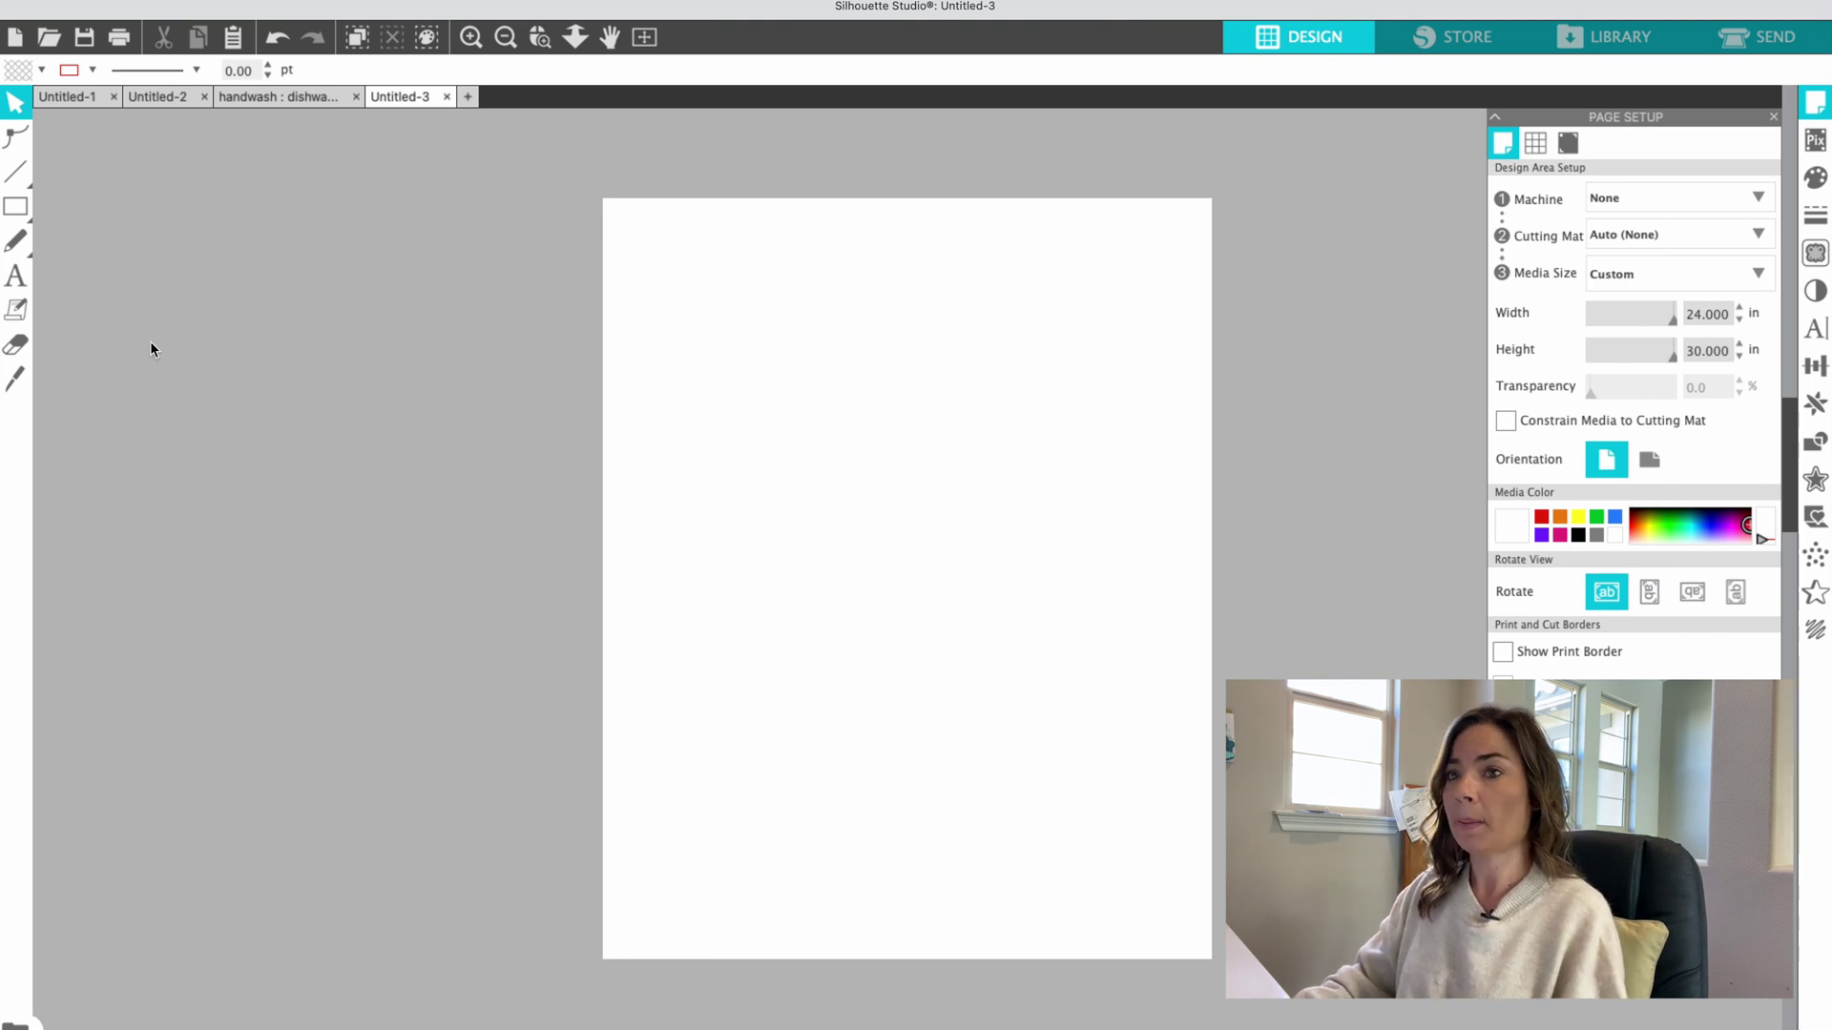
left_click(204, 1)
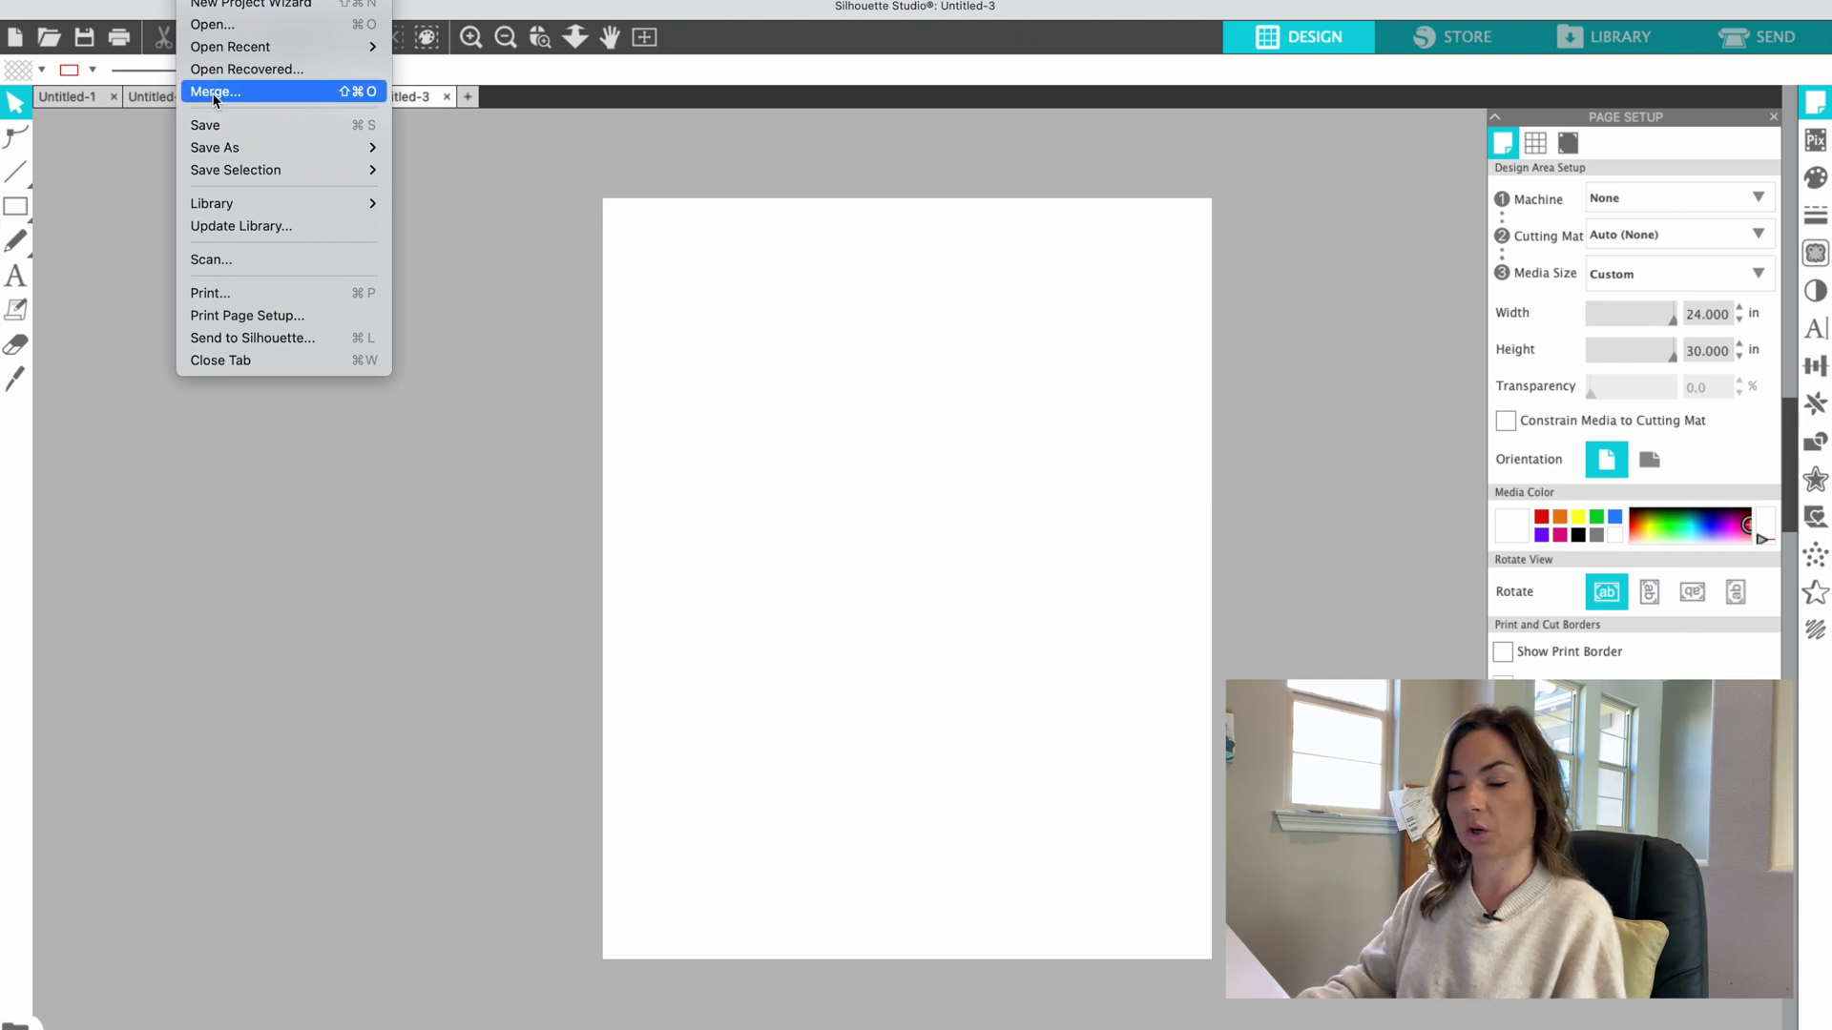
Merge the 2.png rainbow leopard pattern onto the page
left_click(208, 839)
key("super+Tab")
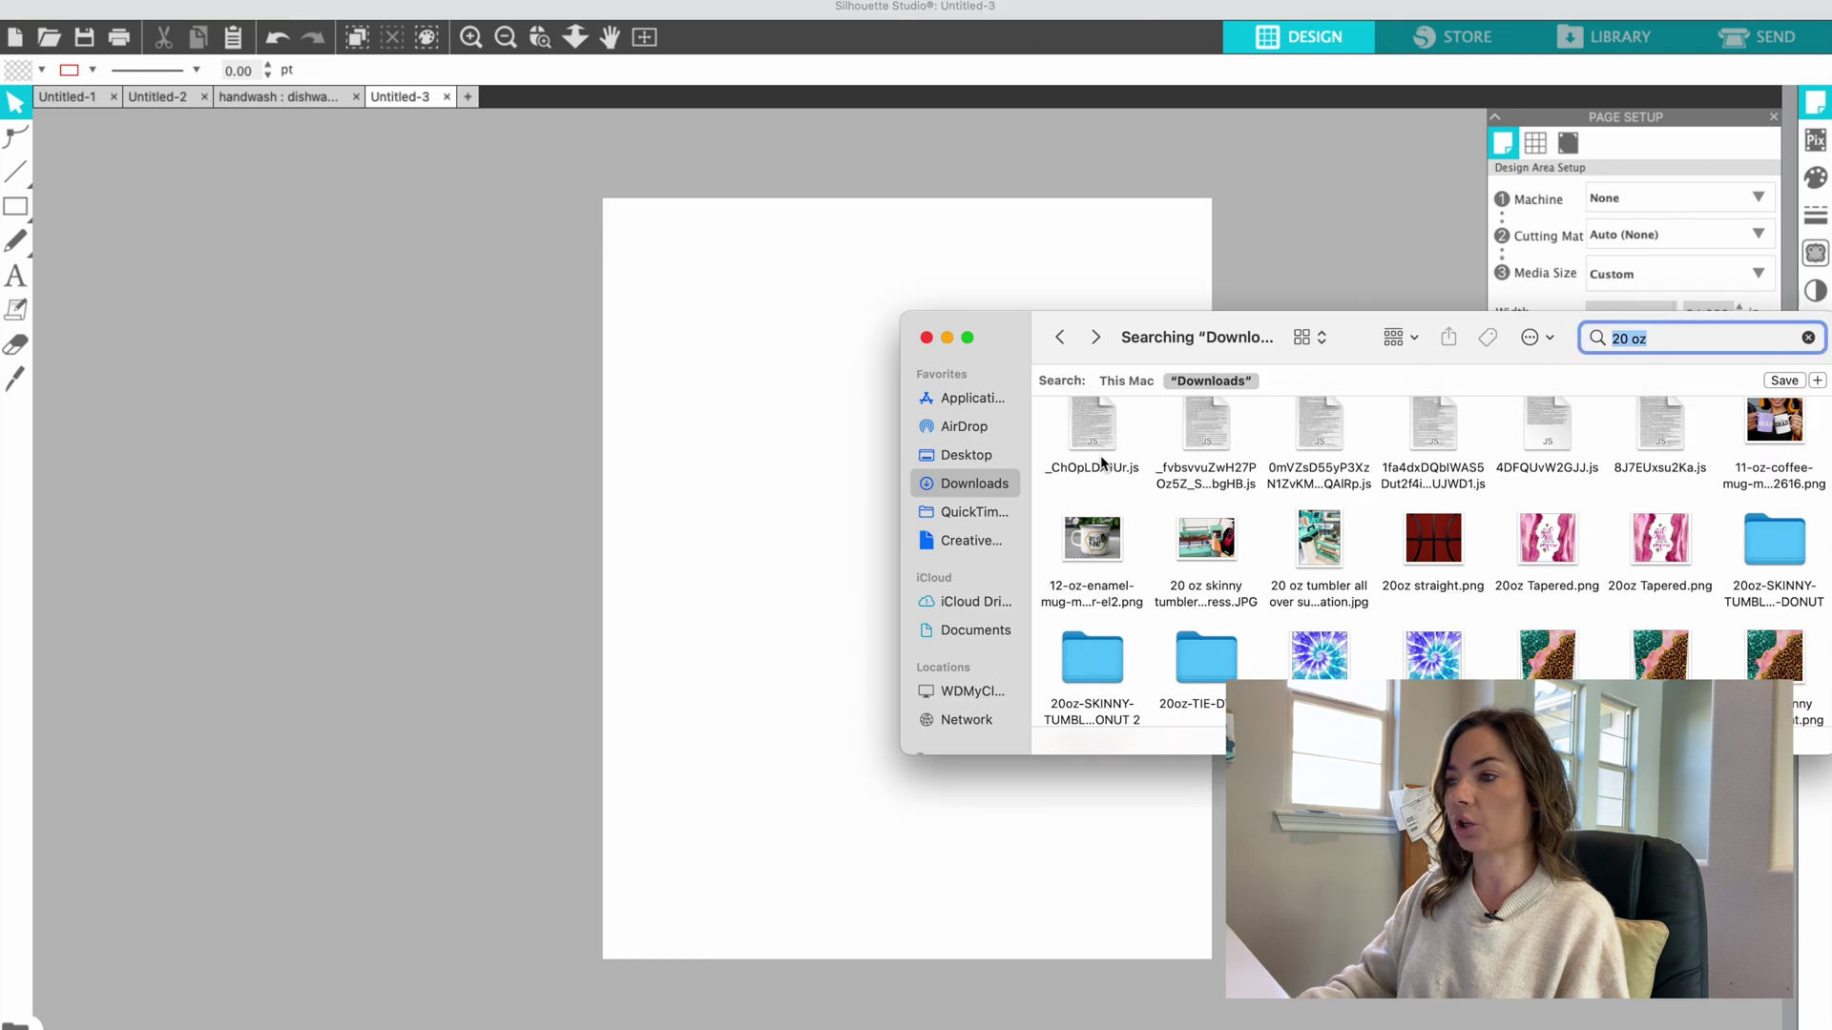
scroll(1276, 479, "down", 4)
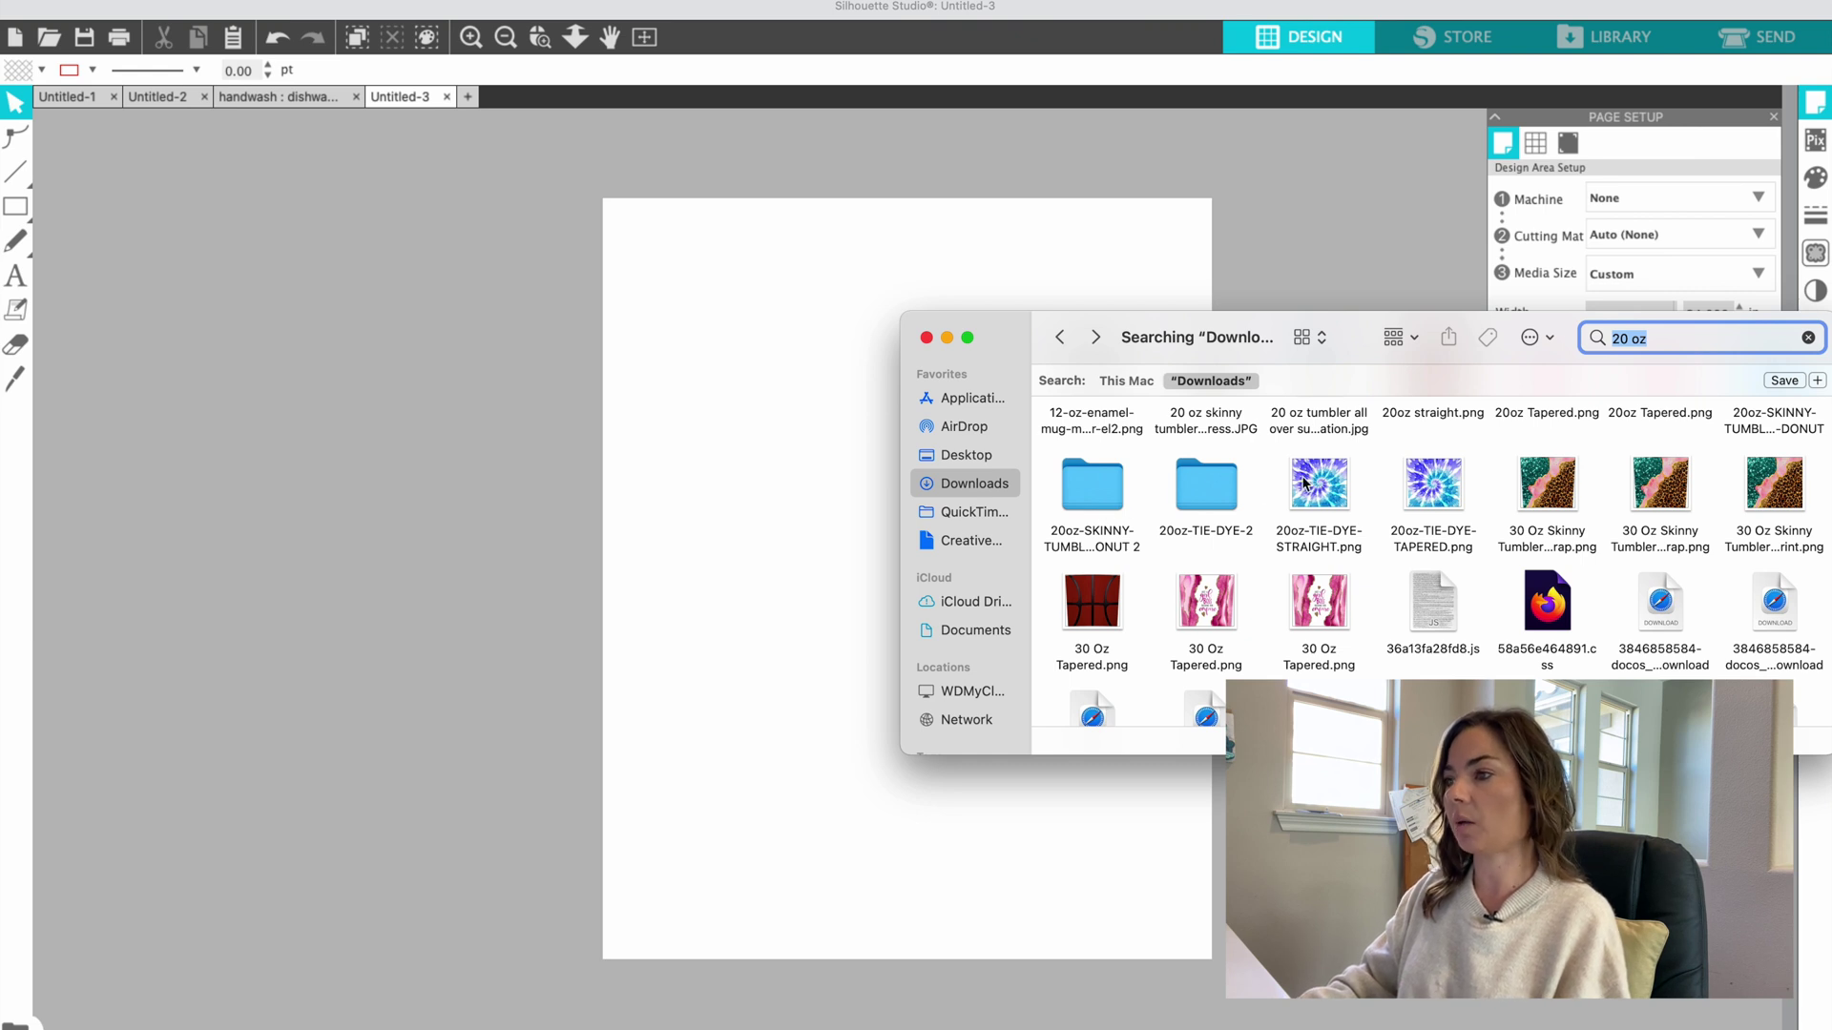
left_click_drag(1320, 486, 695, 552)
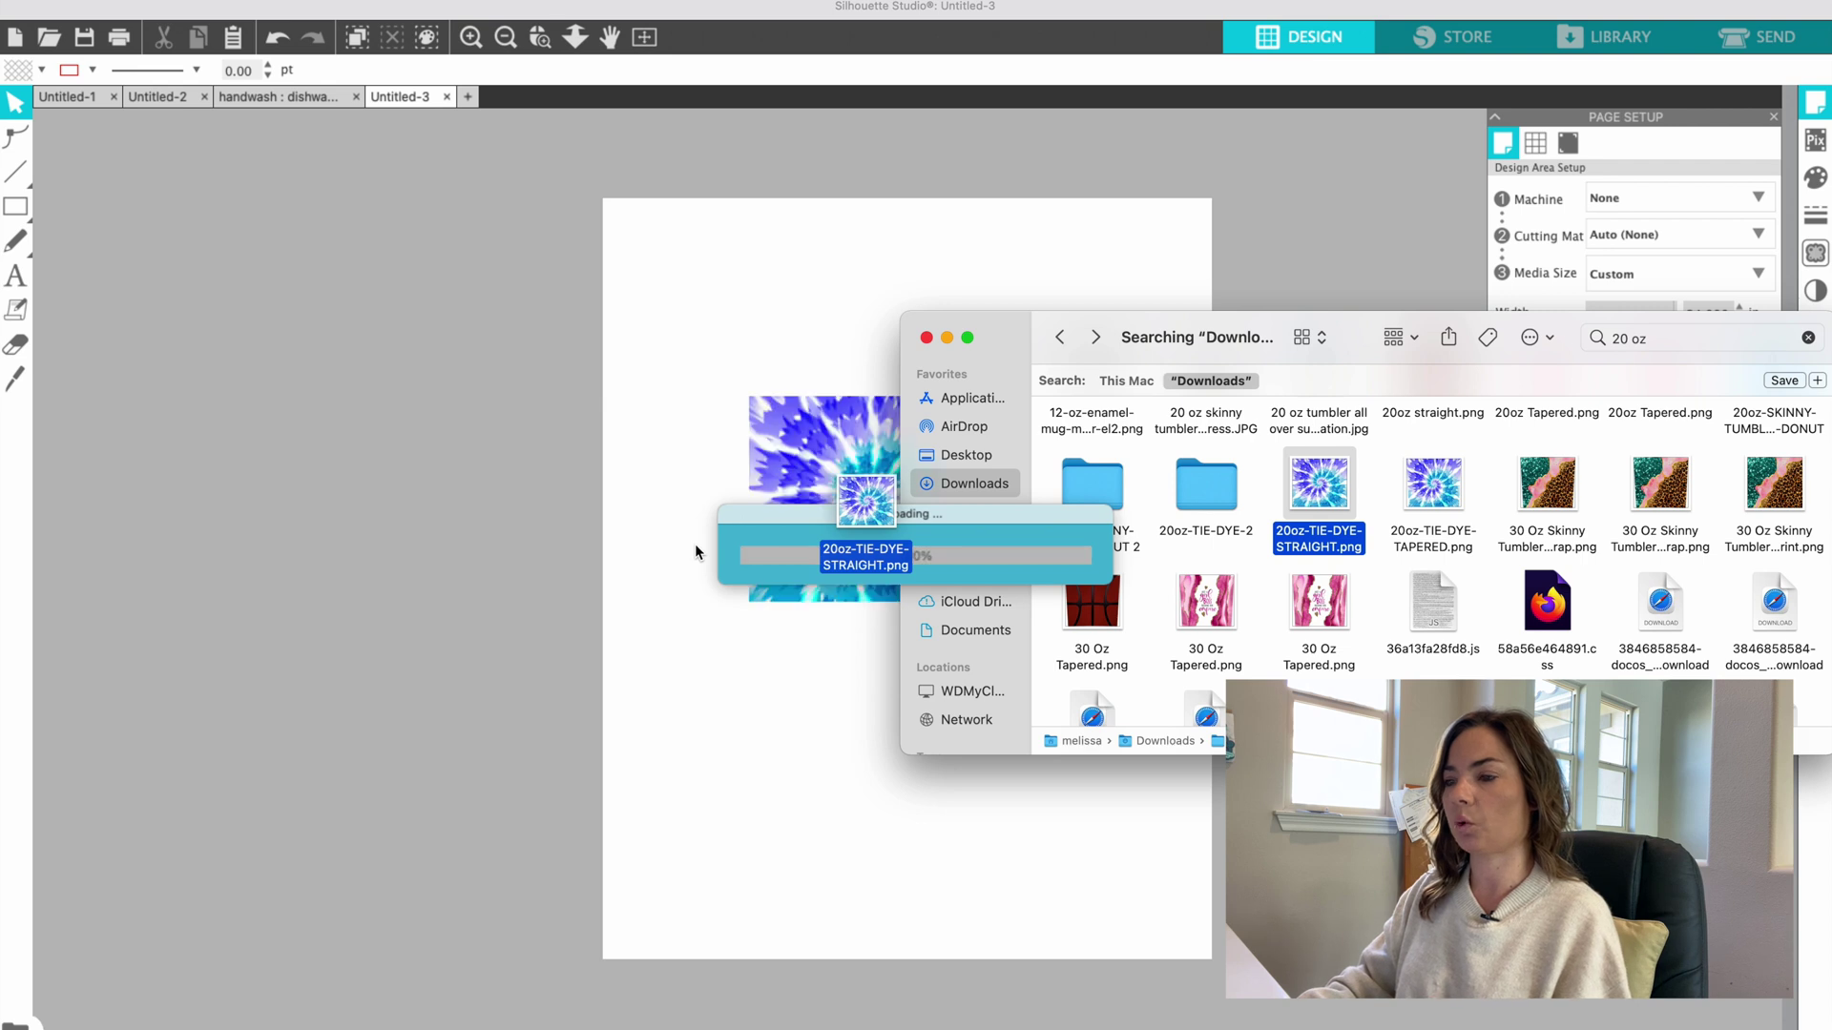
left_click(706, 557)
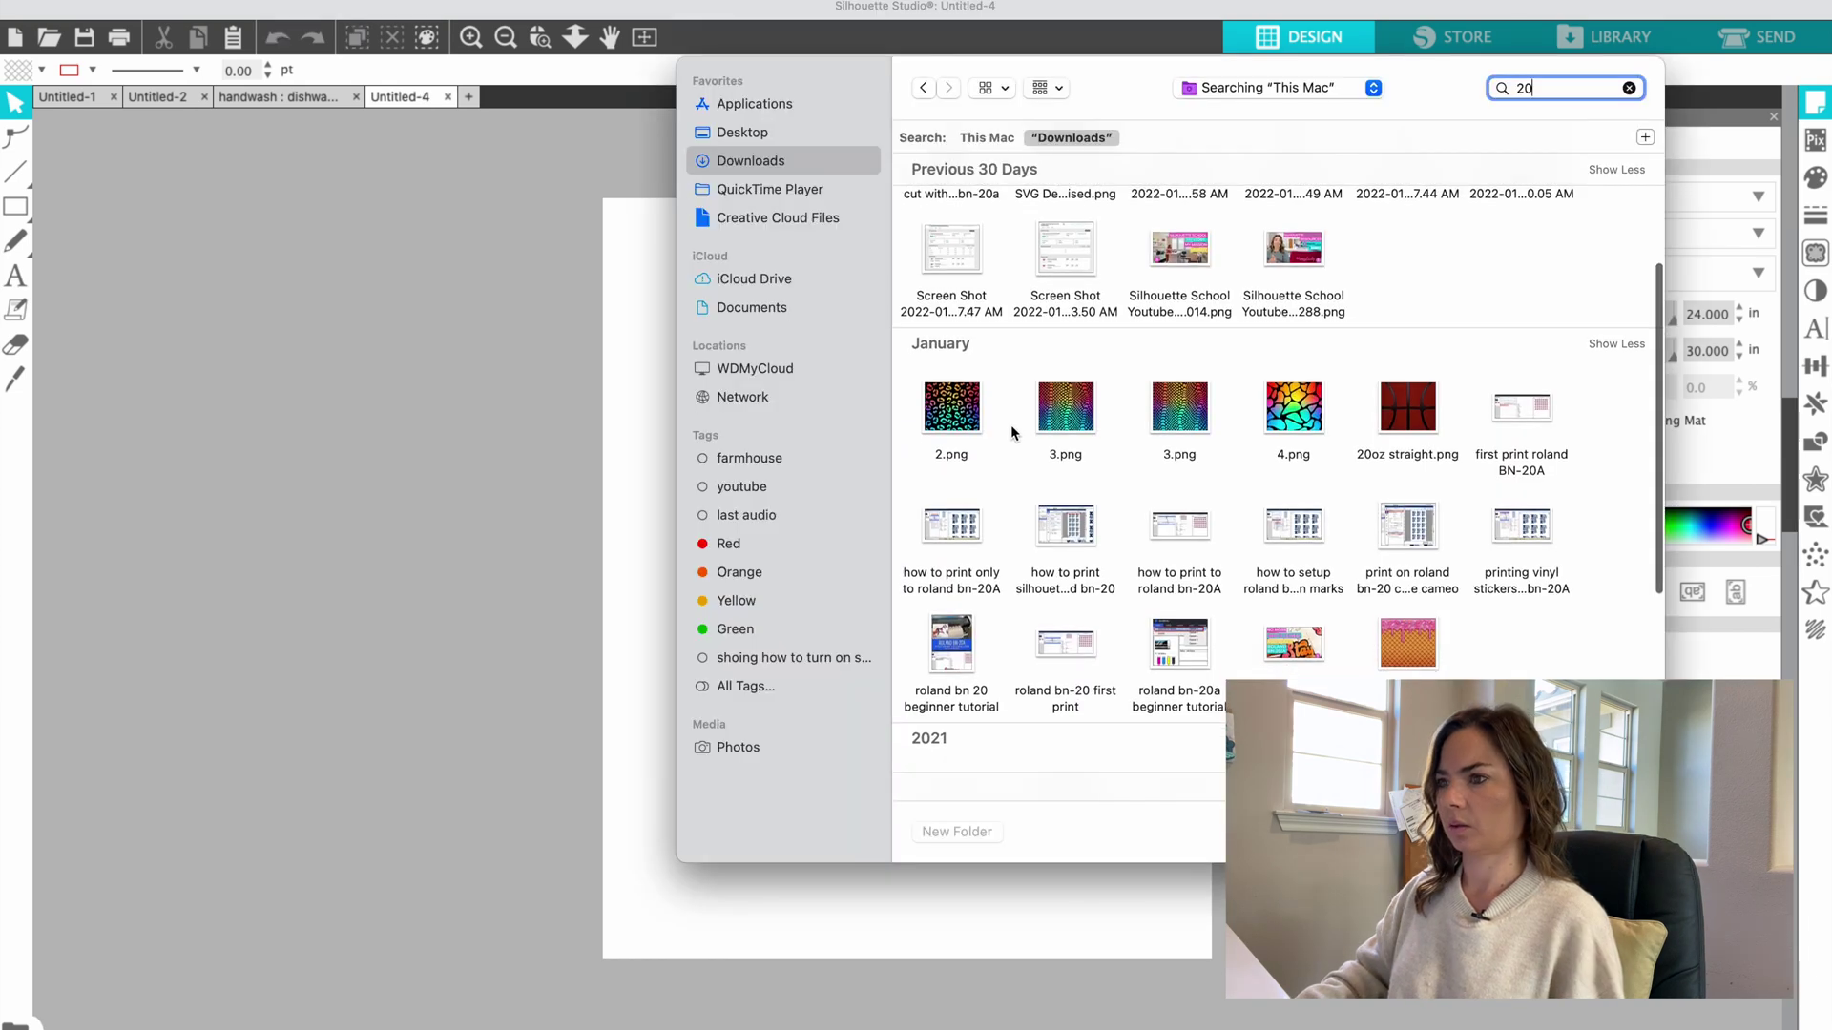
left_click(964, 402)
key("Tab")
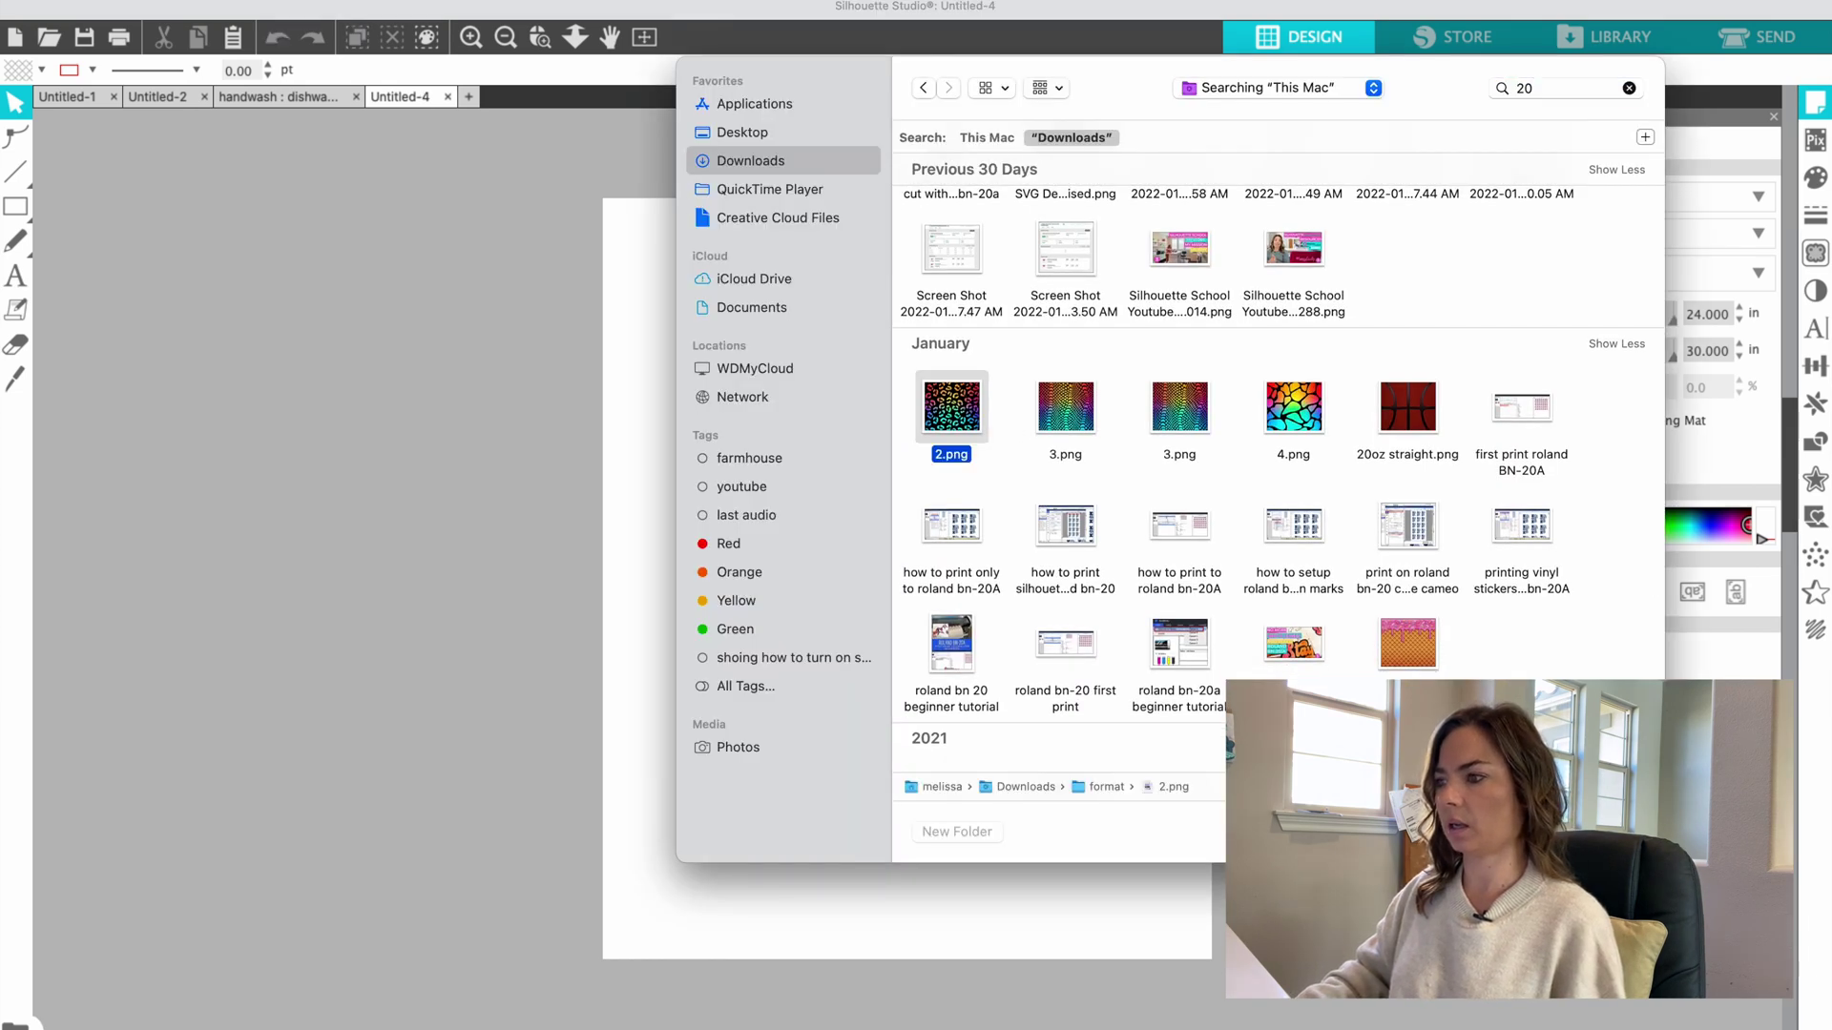
key("Return")
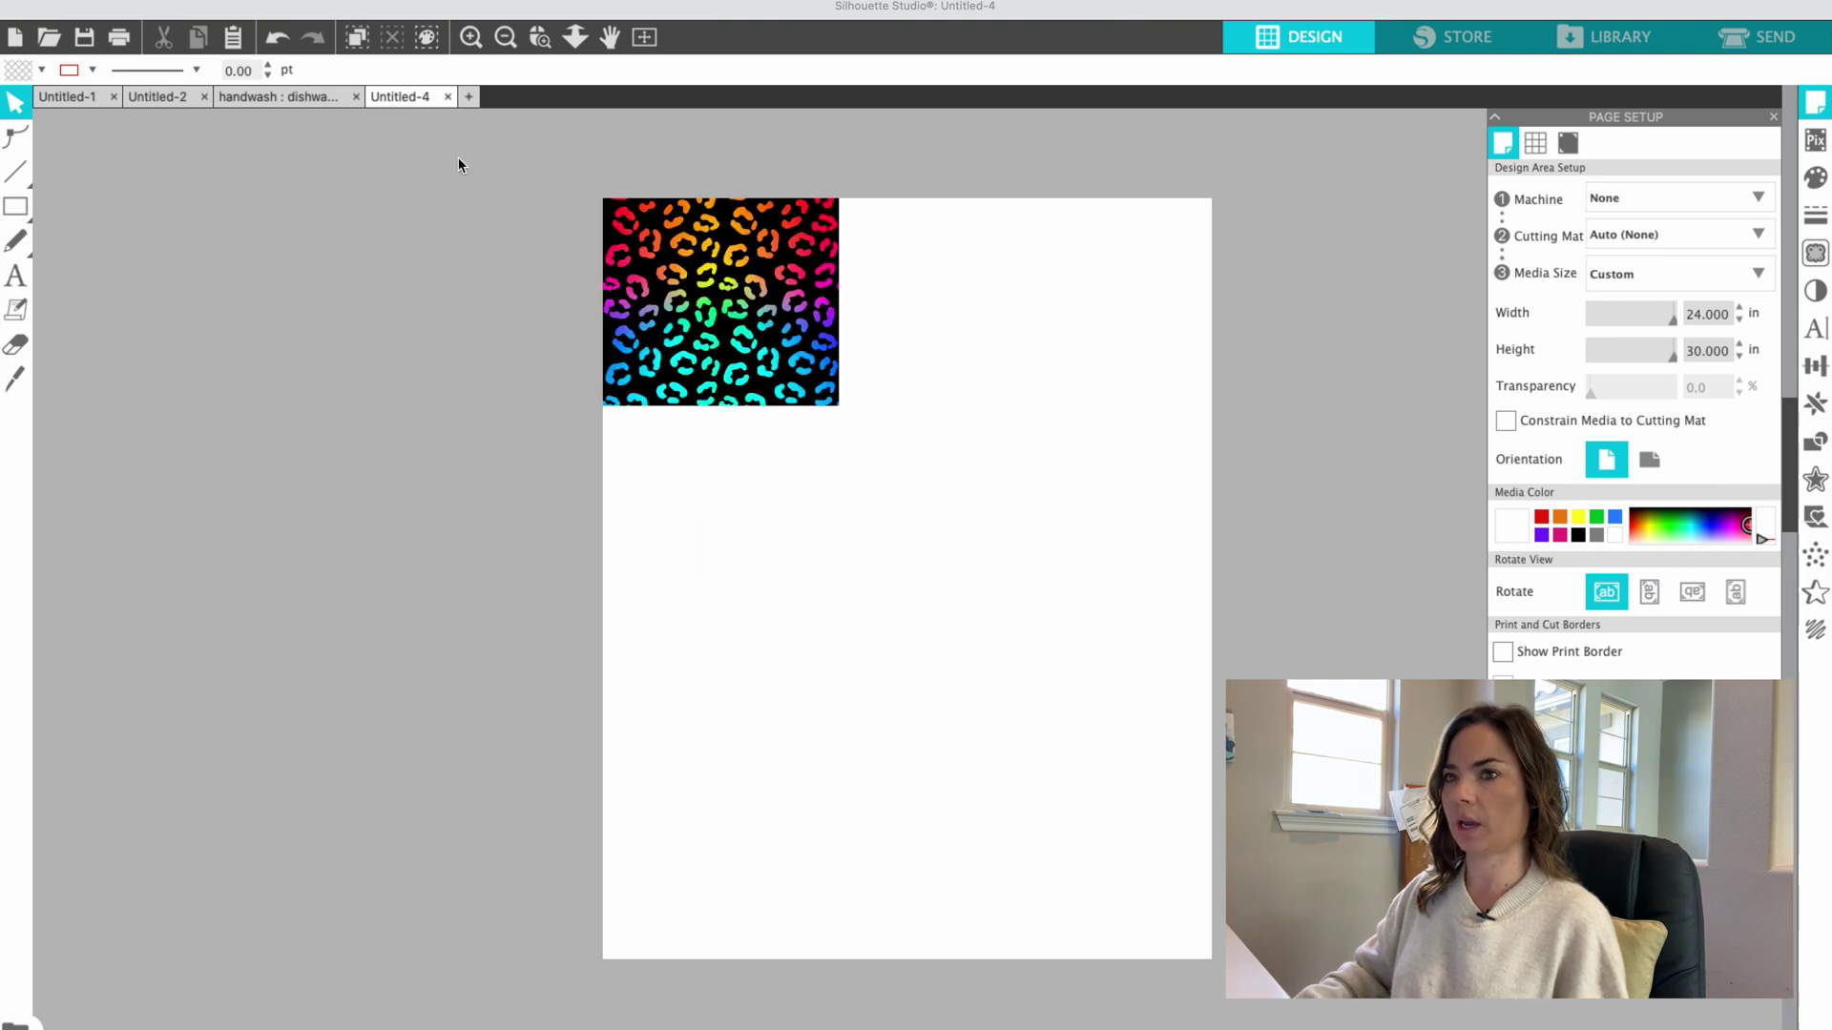
Merge the 1.3.png snakeskin pattern and move it to the right of the leopard
left_click(186, 0)
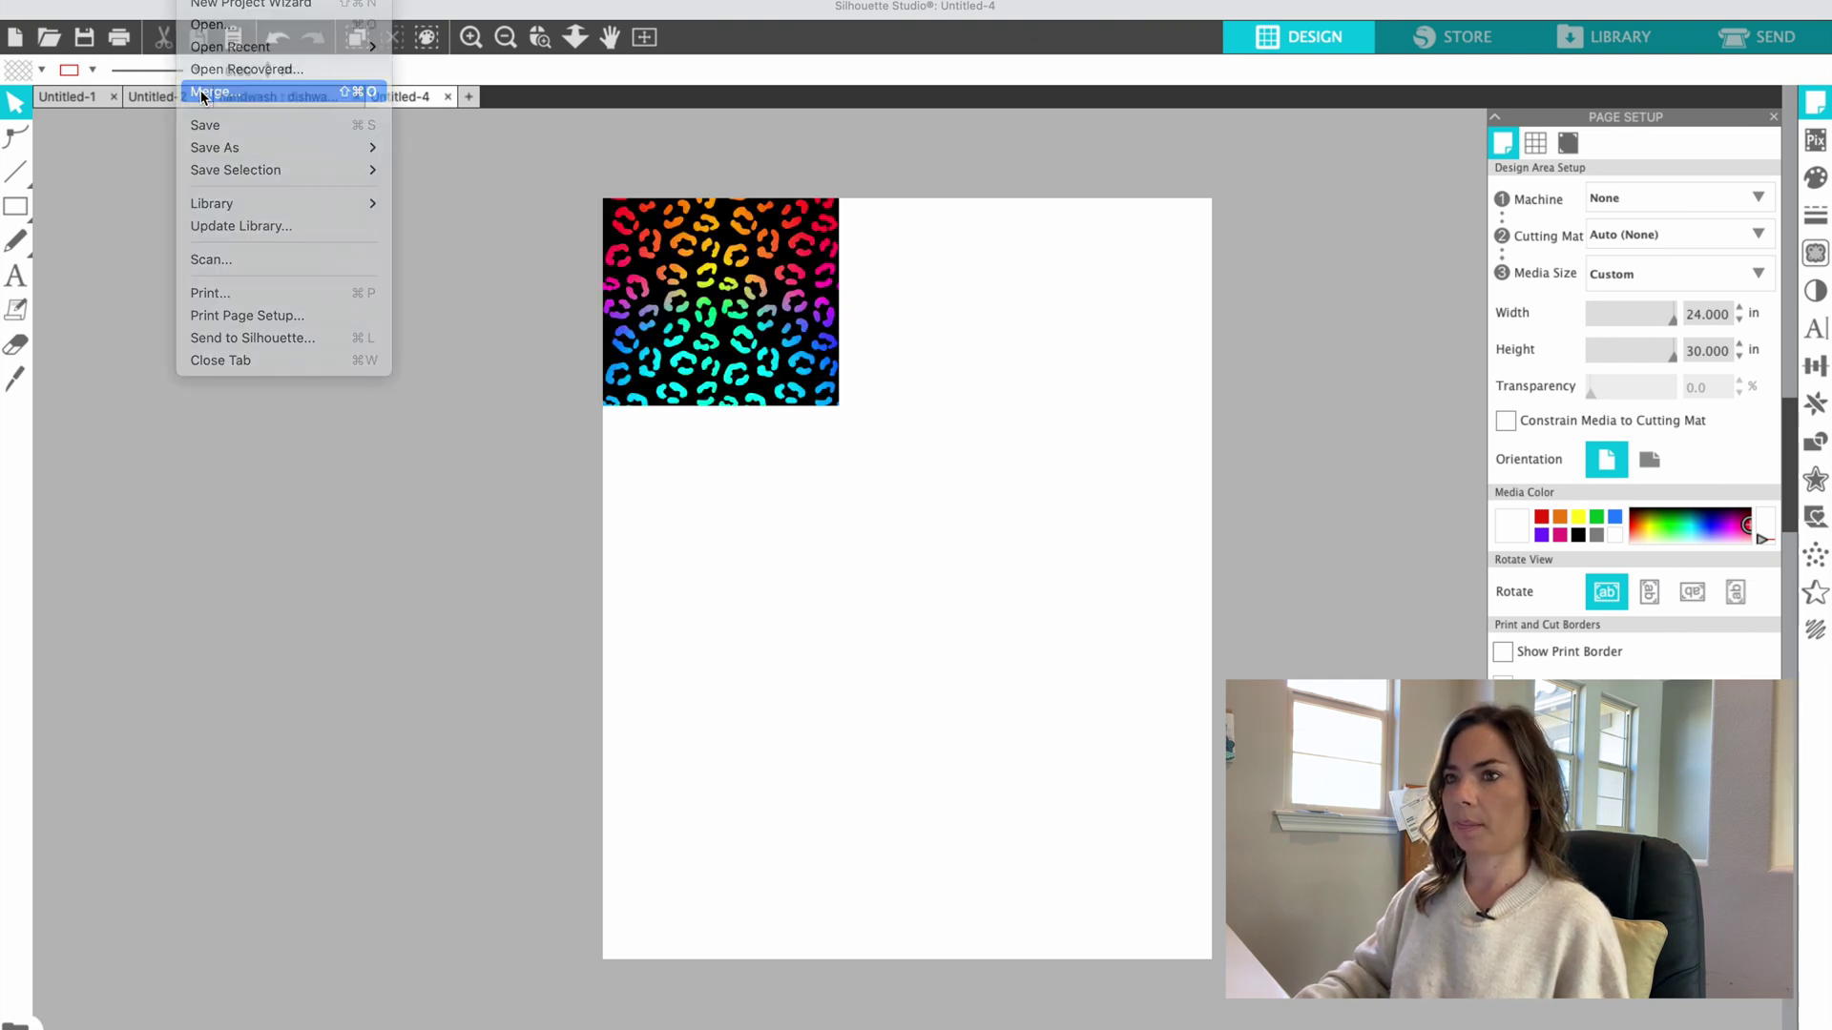
left_click(830, 204)
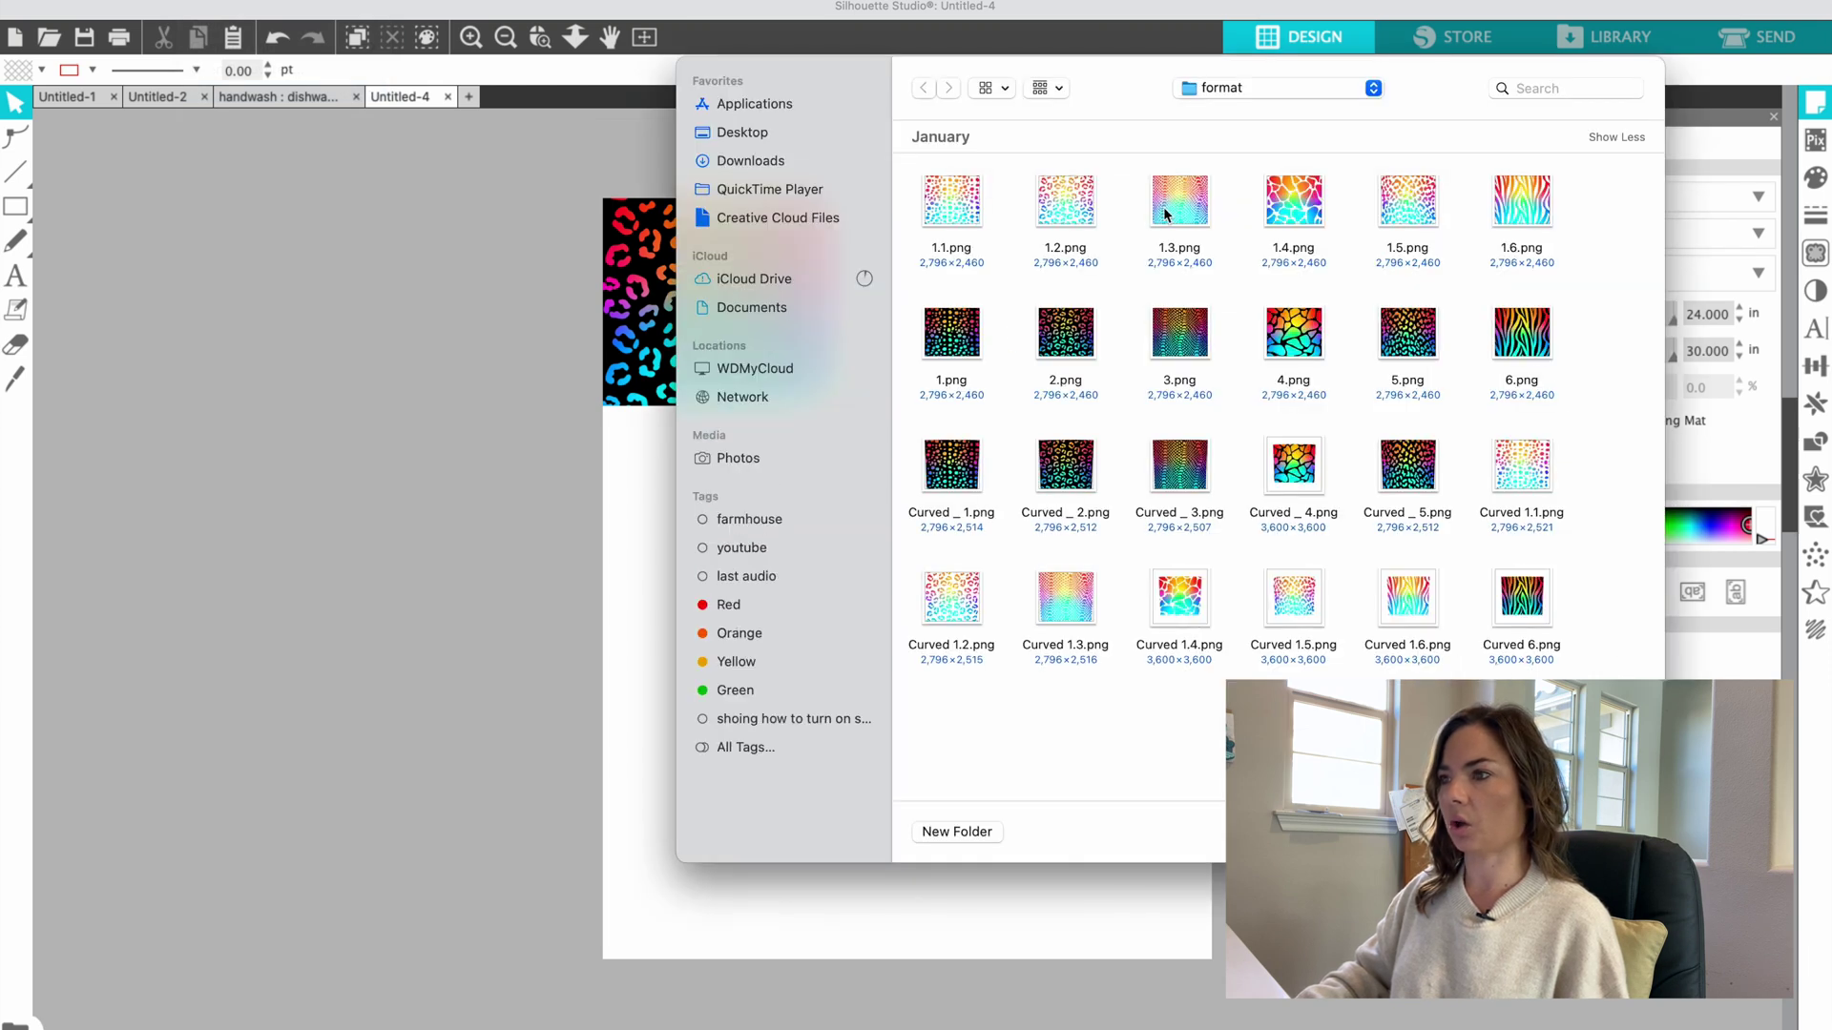
double_click(1173, 200)
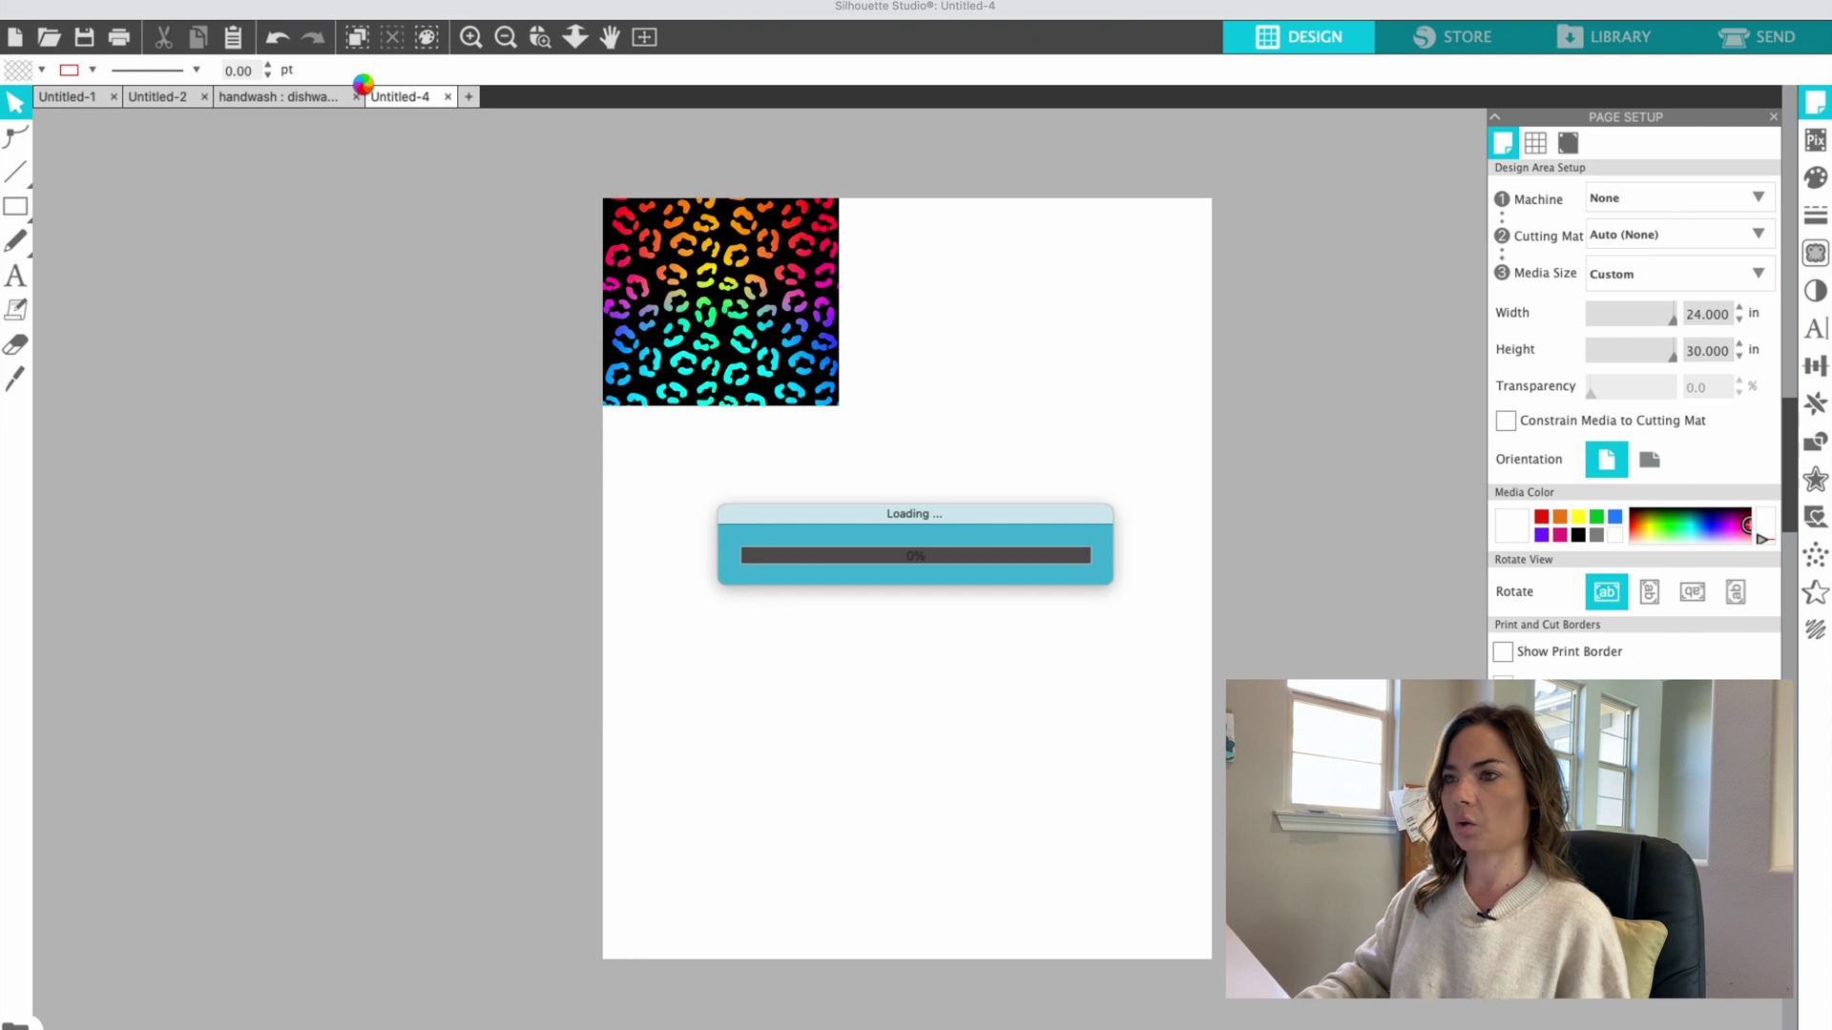
left_click_drag(649, 283, 897, 284)
Merge the 6.png rainbow zebra pattern onto the page
left_click(195, 1)
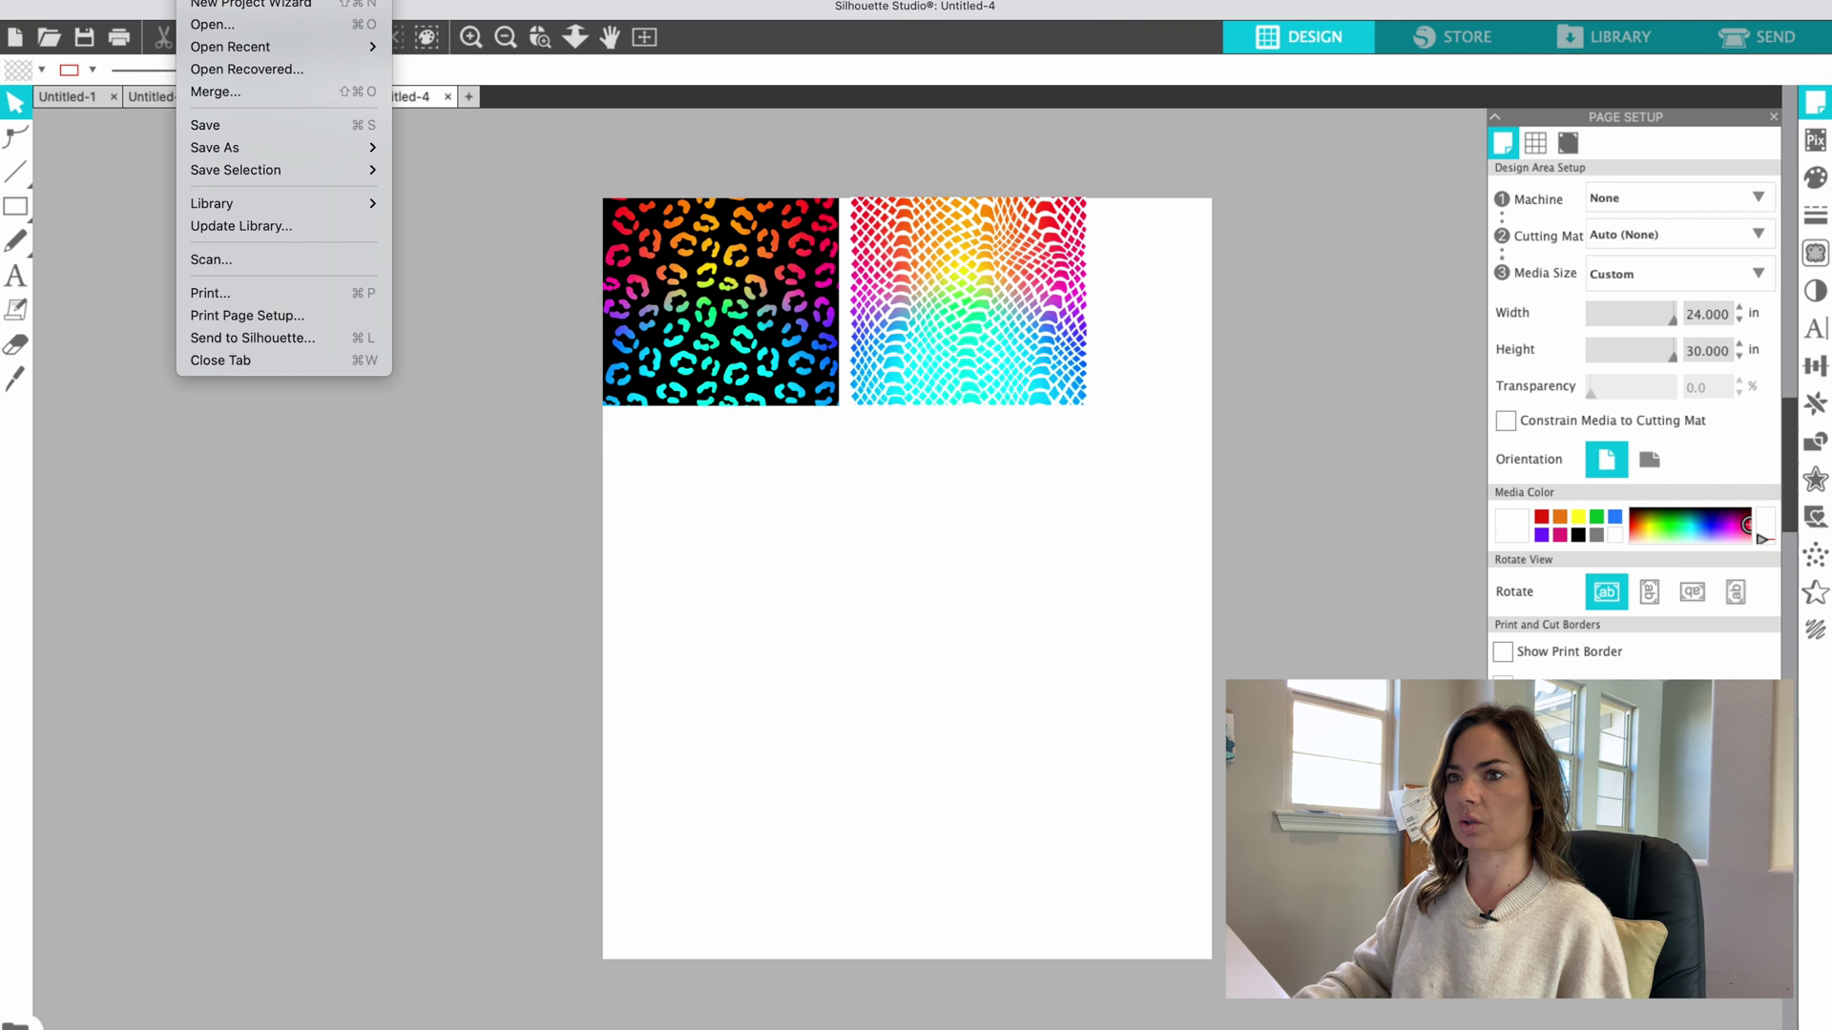
mouse_move(219, 149)
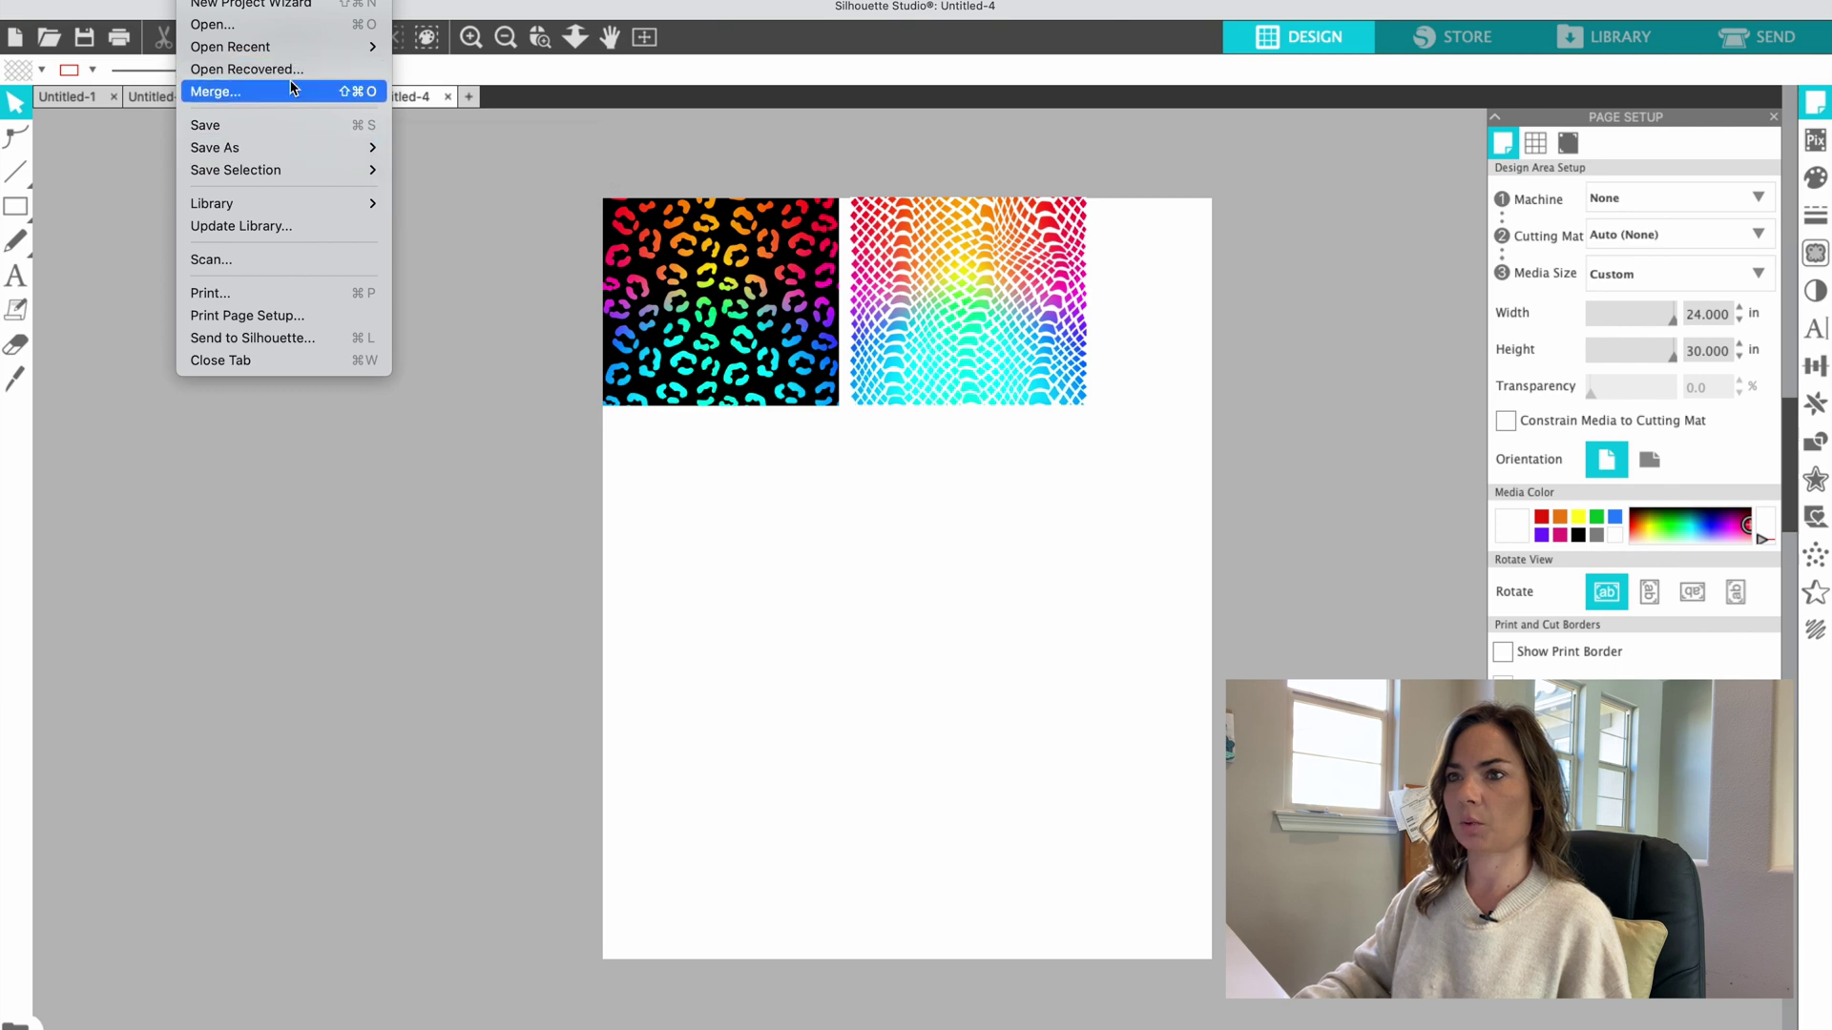
left_click(663, 131)
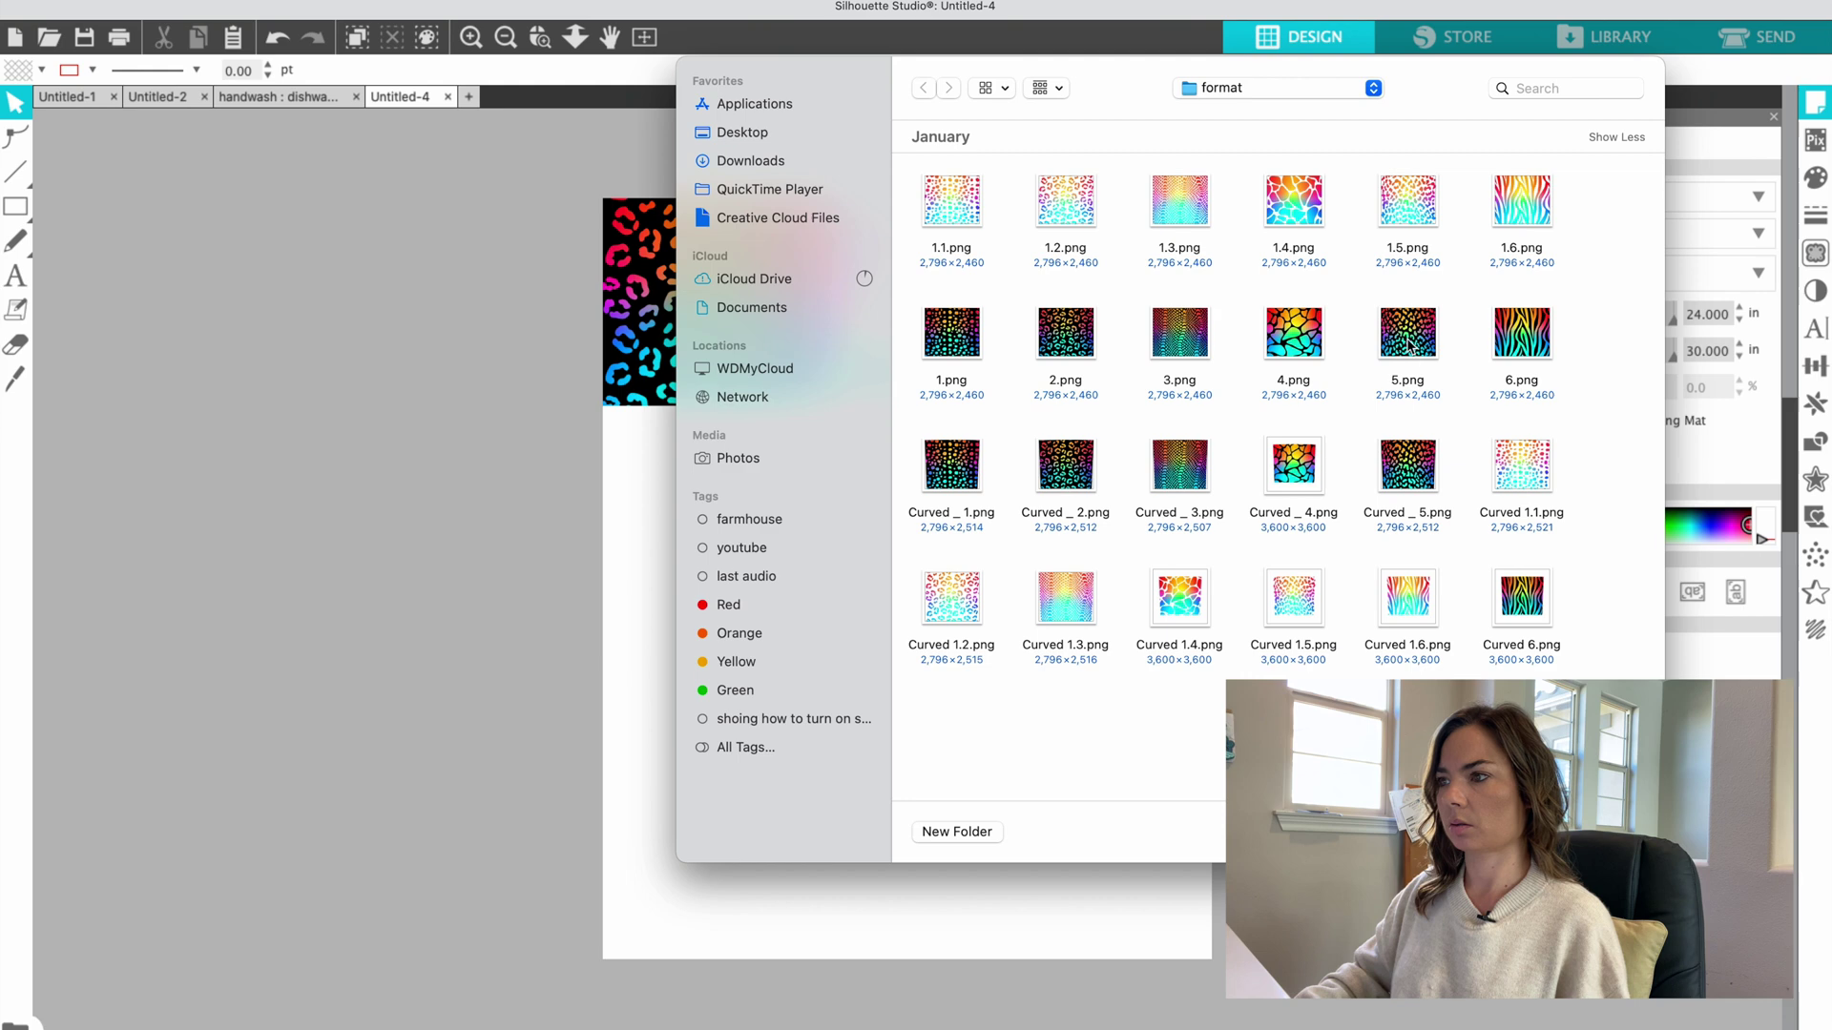
double_click(1523, 334)
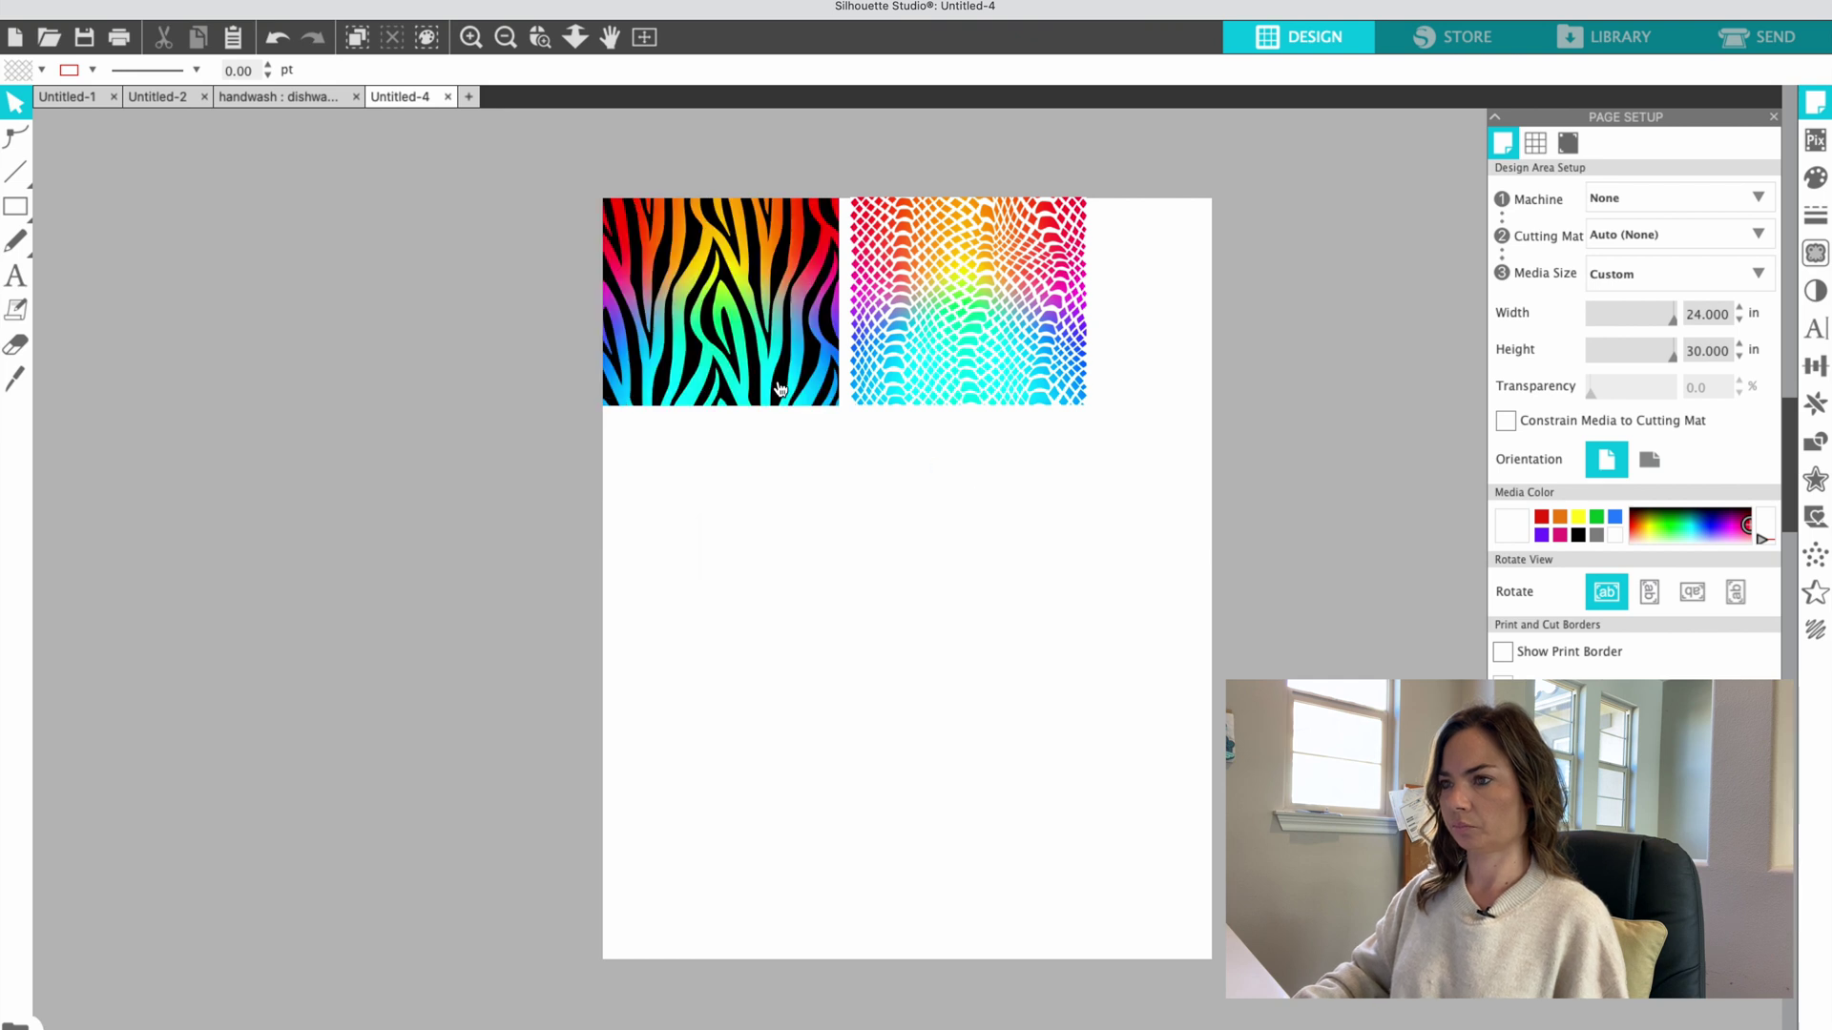
Stack the zebra tile below the leopard and place a snakeskin duplicate beside the zebra
left_click_drag(725, 306, 725, 520)
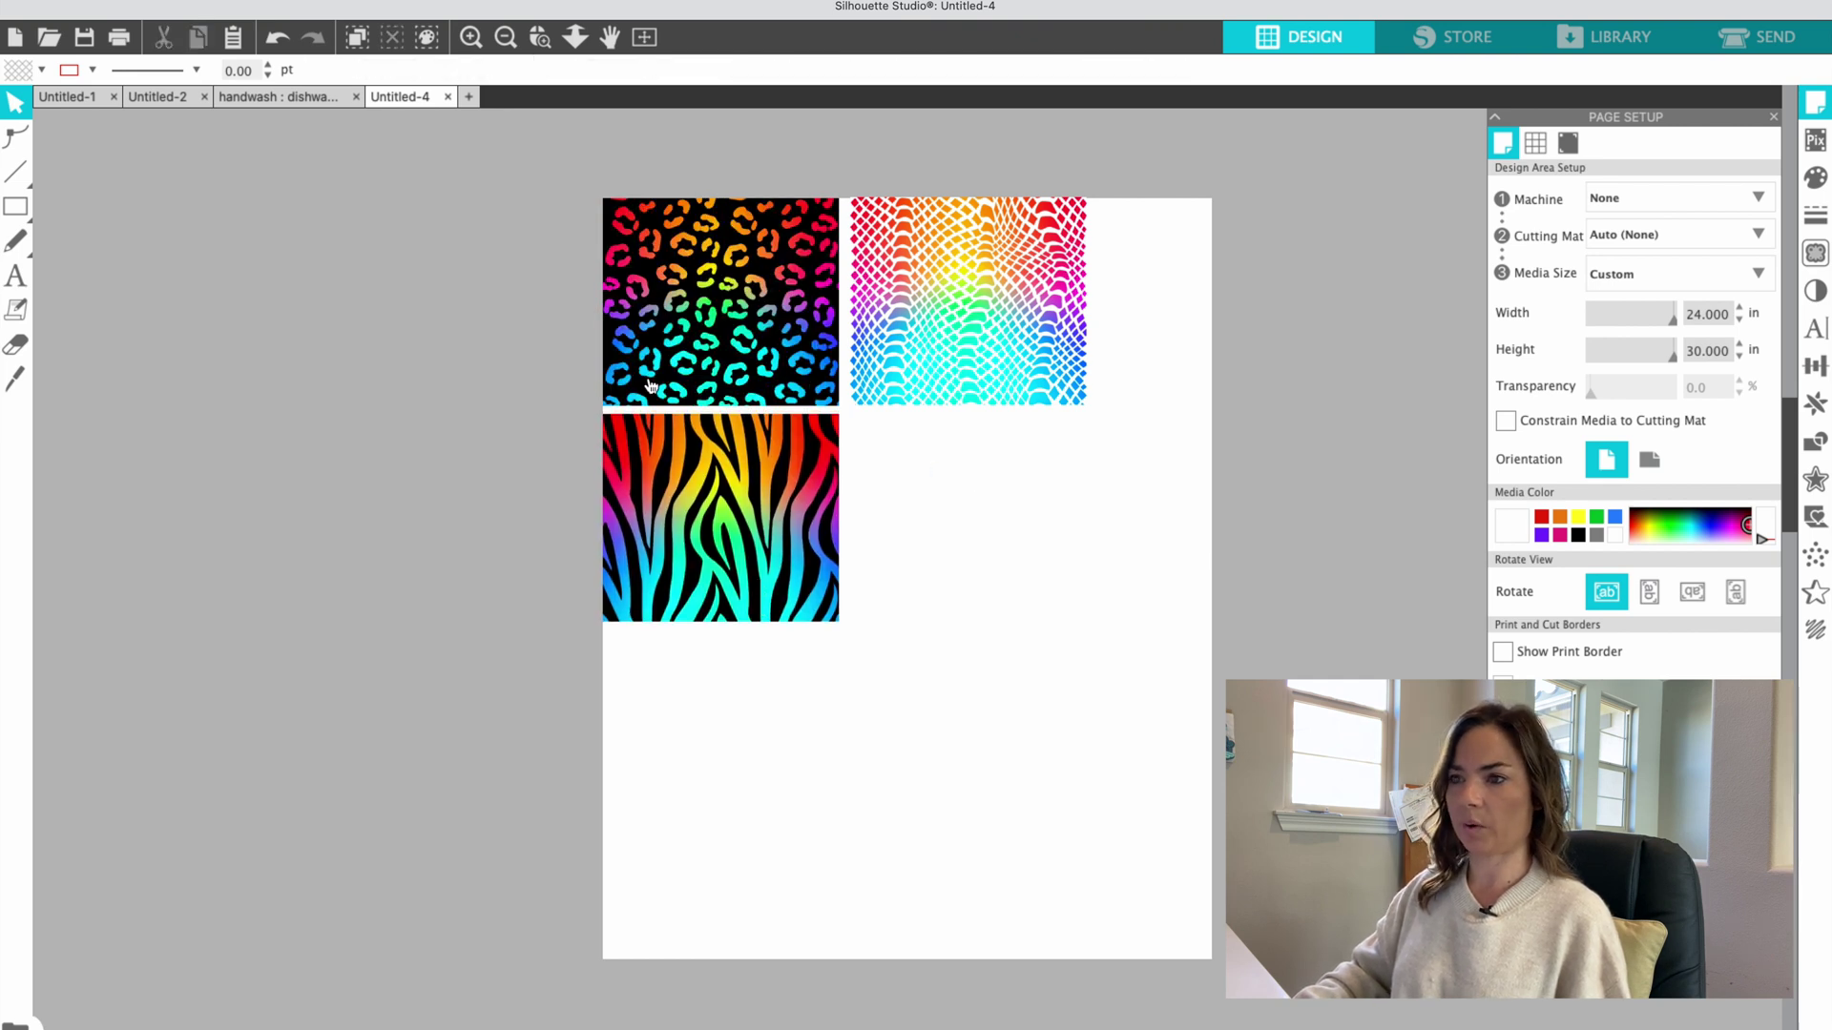
left_click_drag(640, 315, 643, 317)
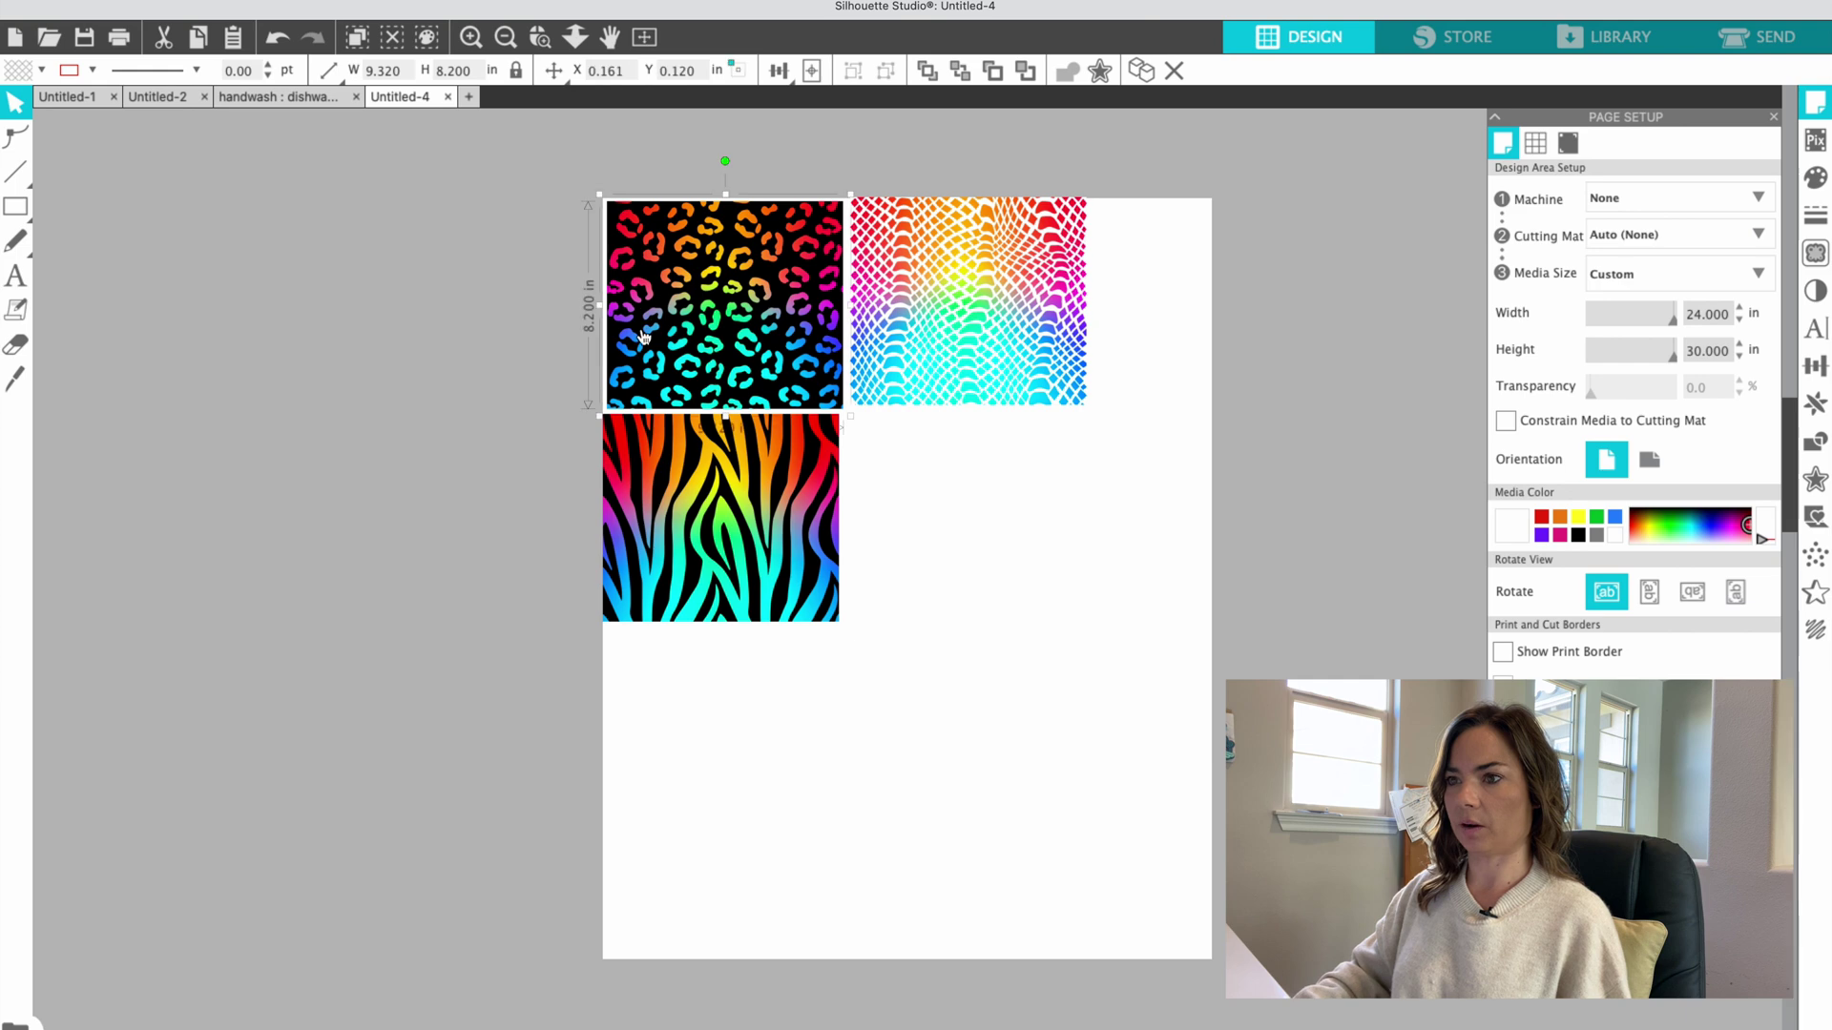
left_click_drag(647, 423, 652, 425)
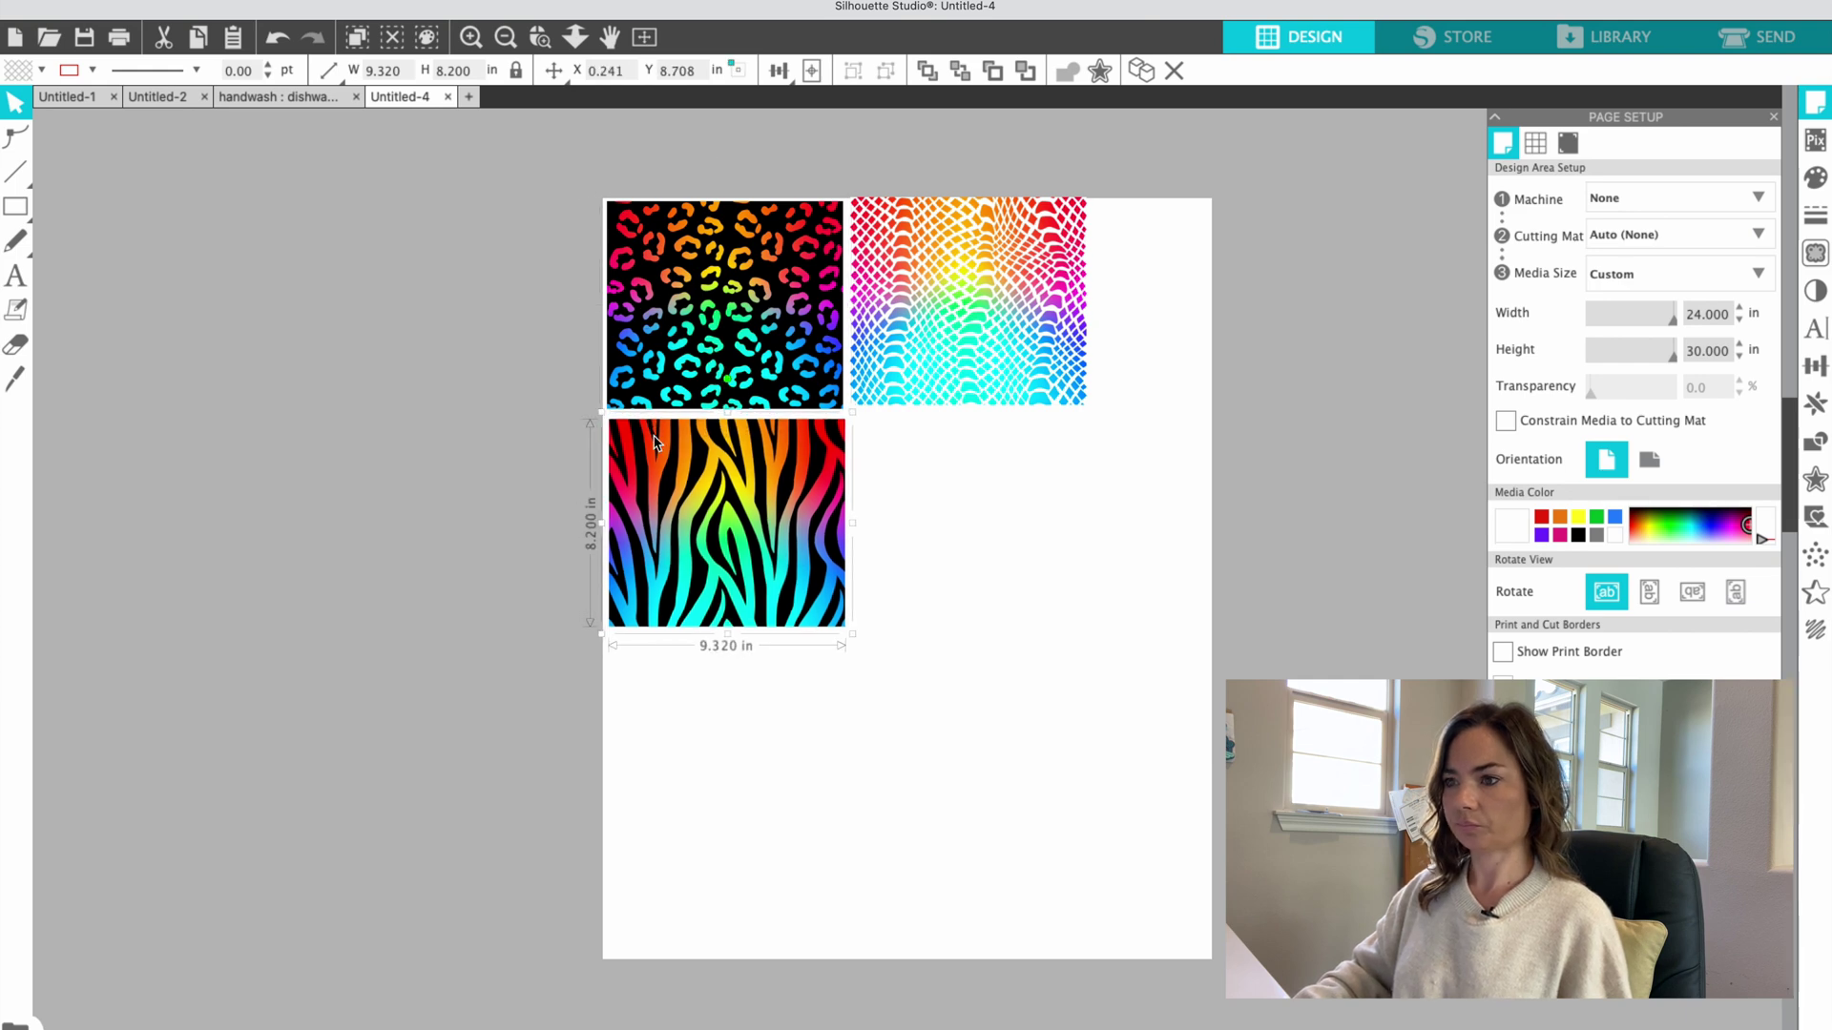
left_click(930, 300)
key("super+d")
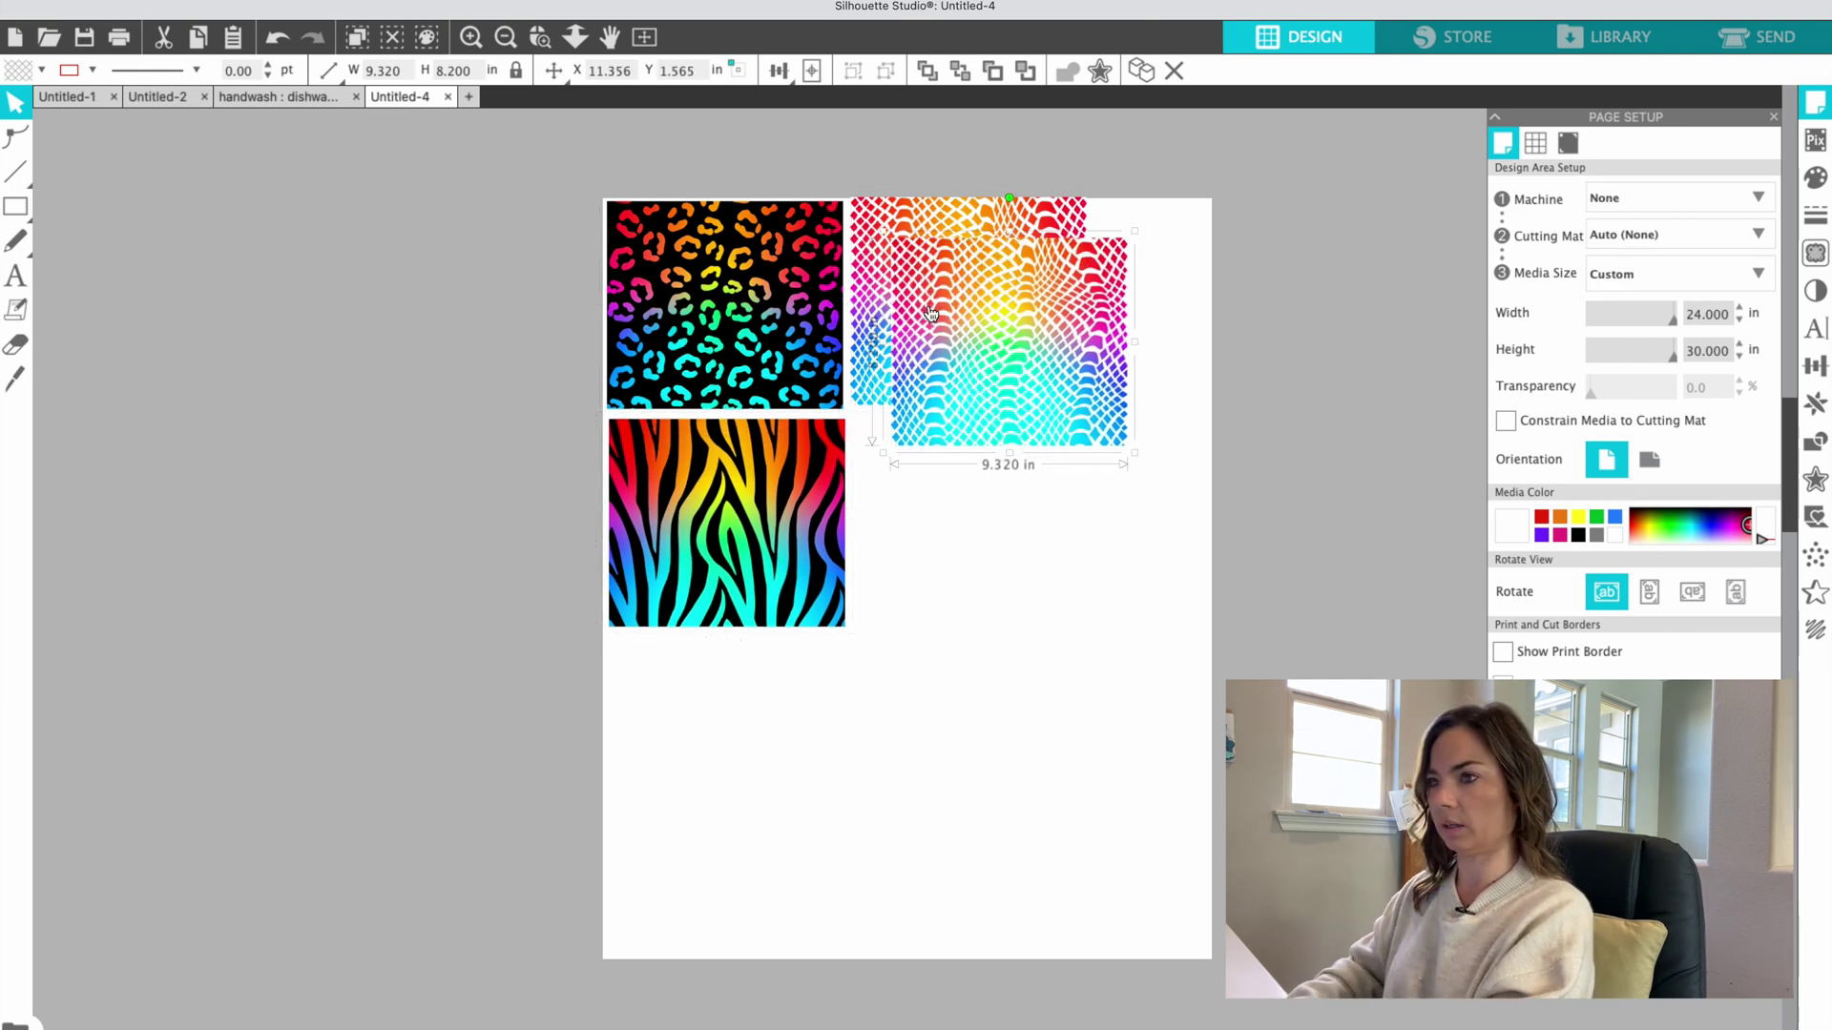
left_click_drag(905, 420, 891, 493)
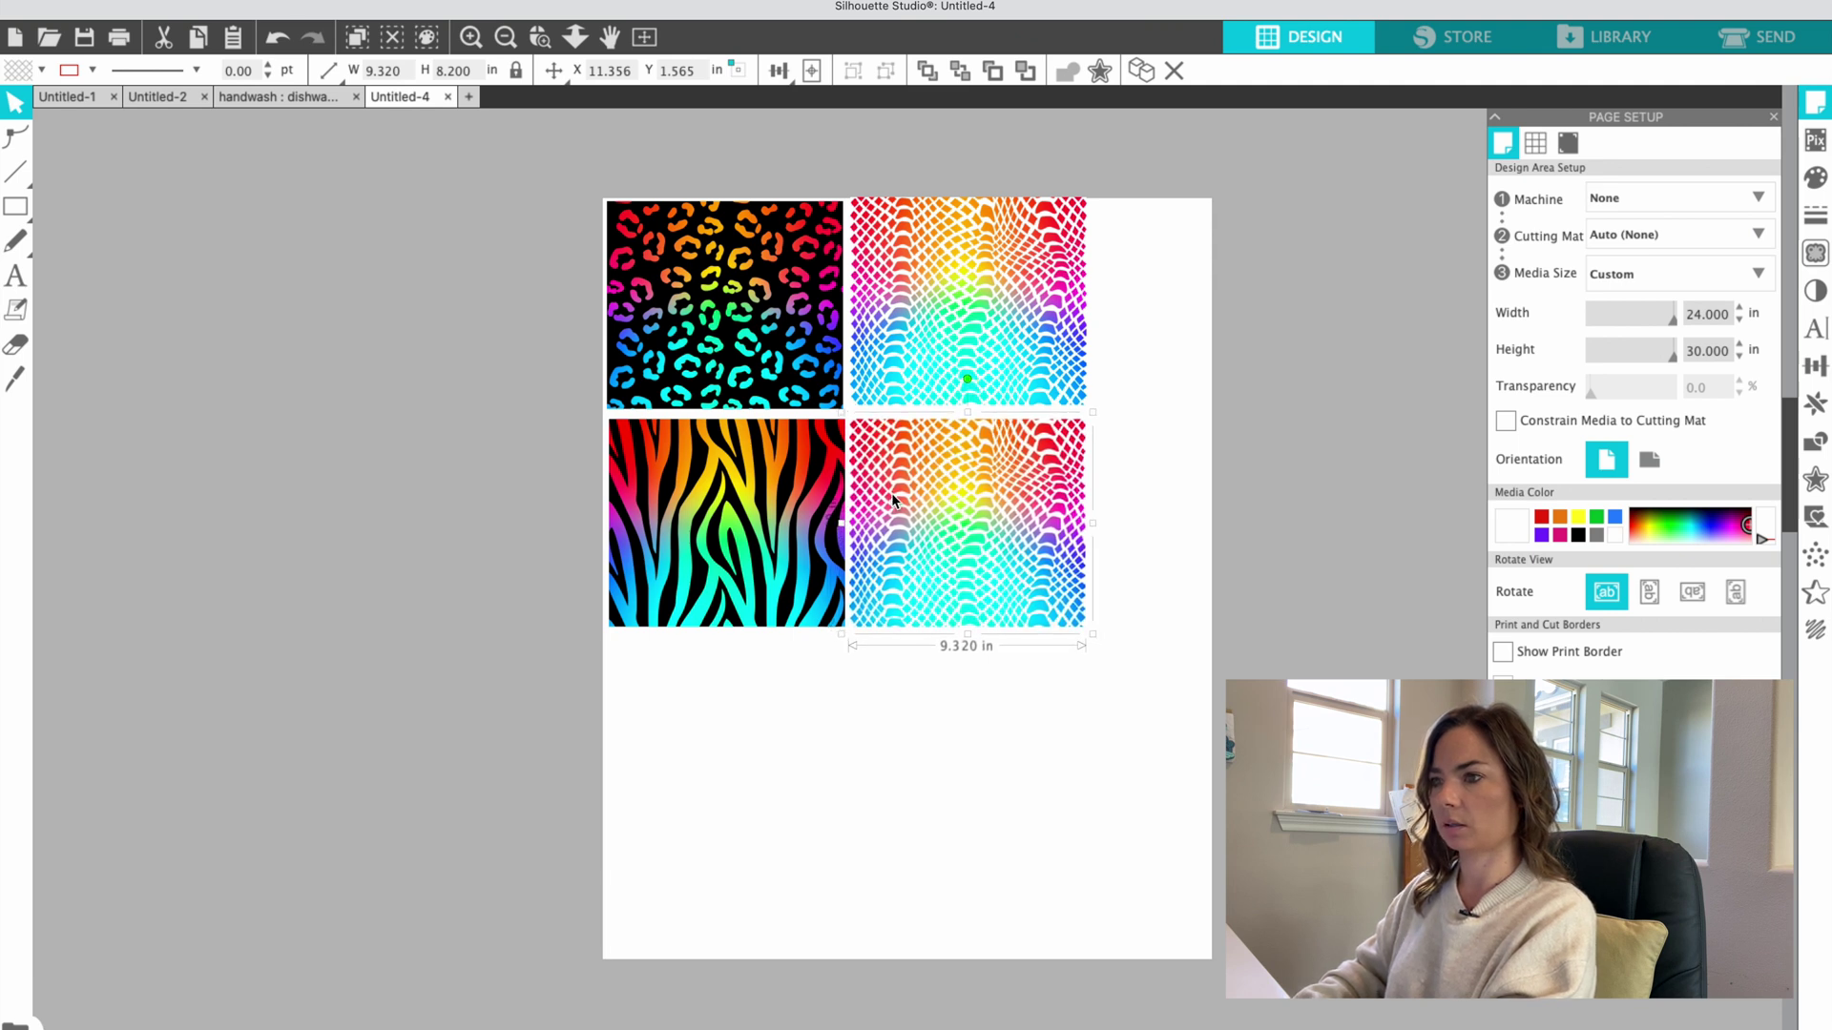
Duplicate the leopard and zebra pair, shrink it to coaster size, and place it below the zebra
left_click(799, 487)
left_click(755, 331, "shift")
key("super+d")
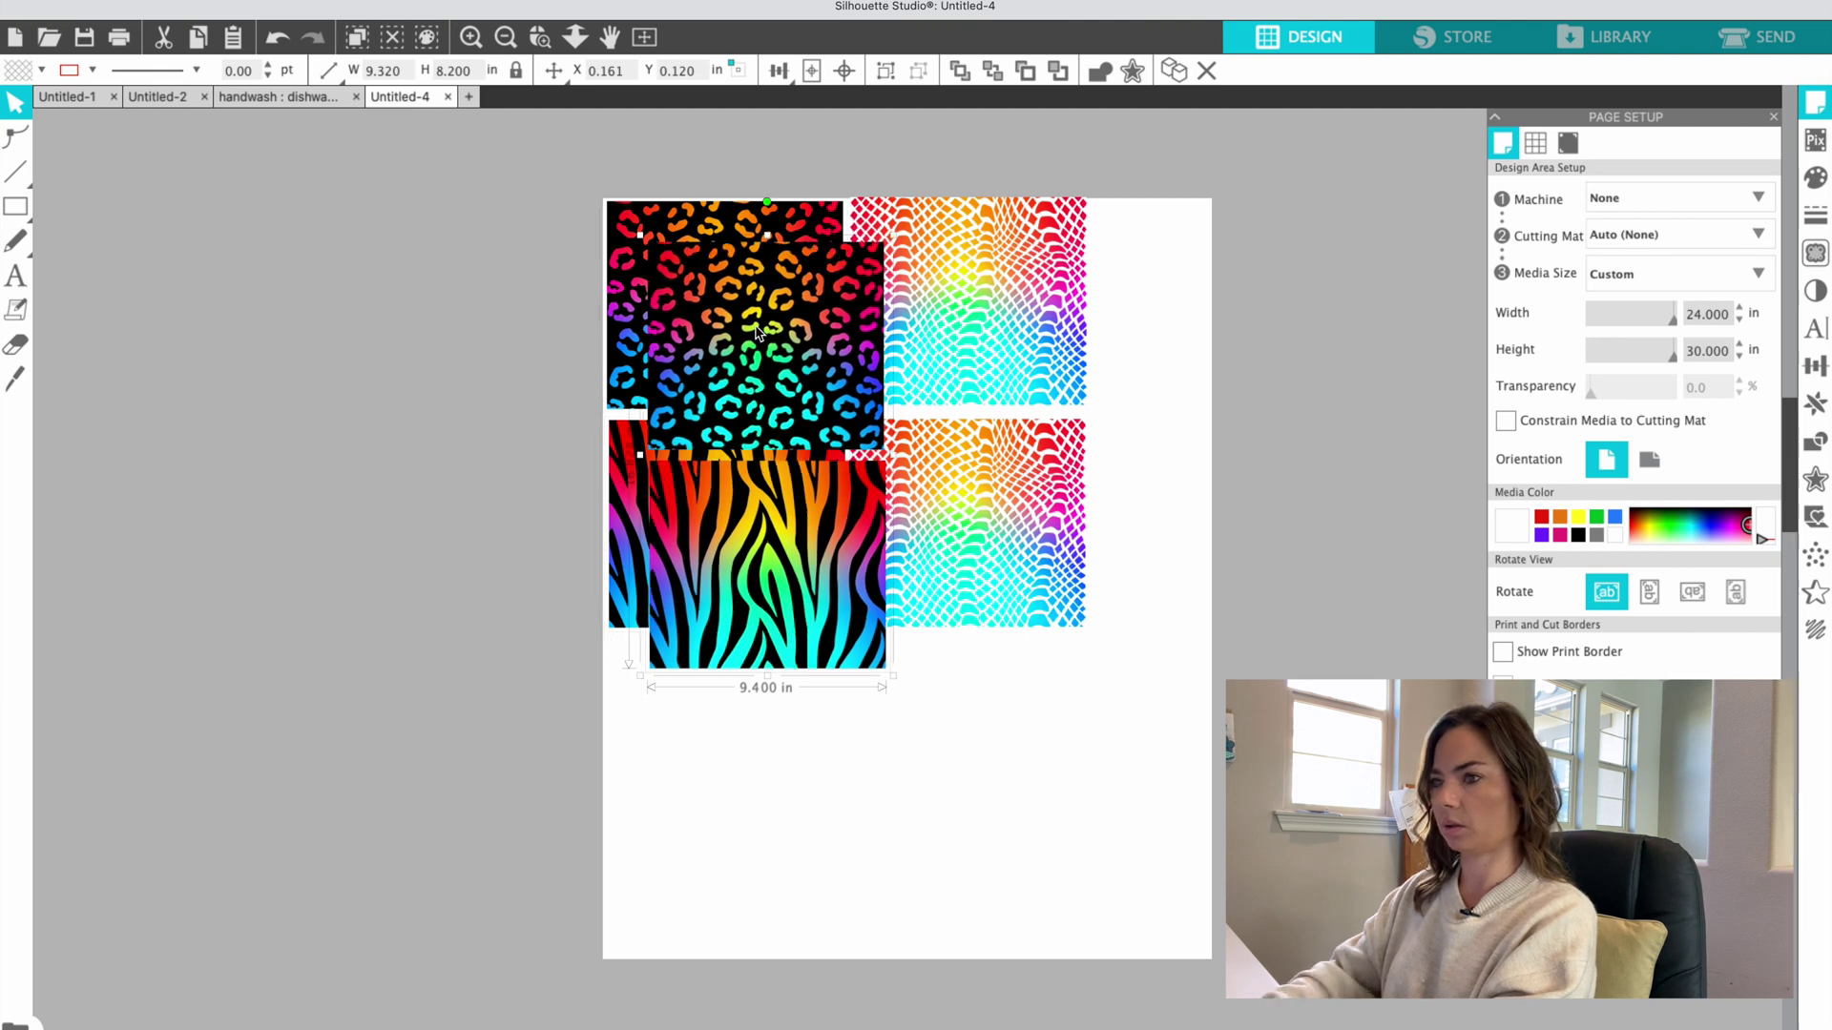
left_click_drag(760, 410, 824, 564)
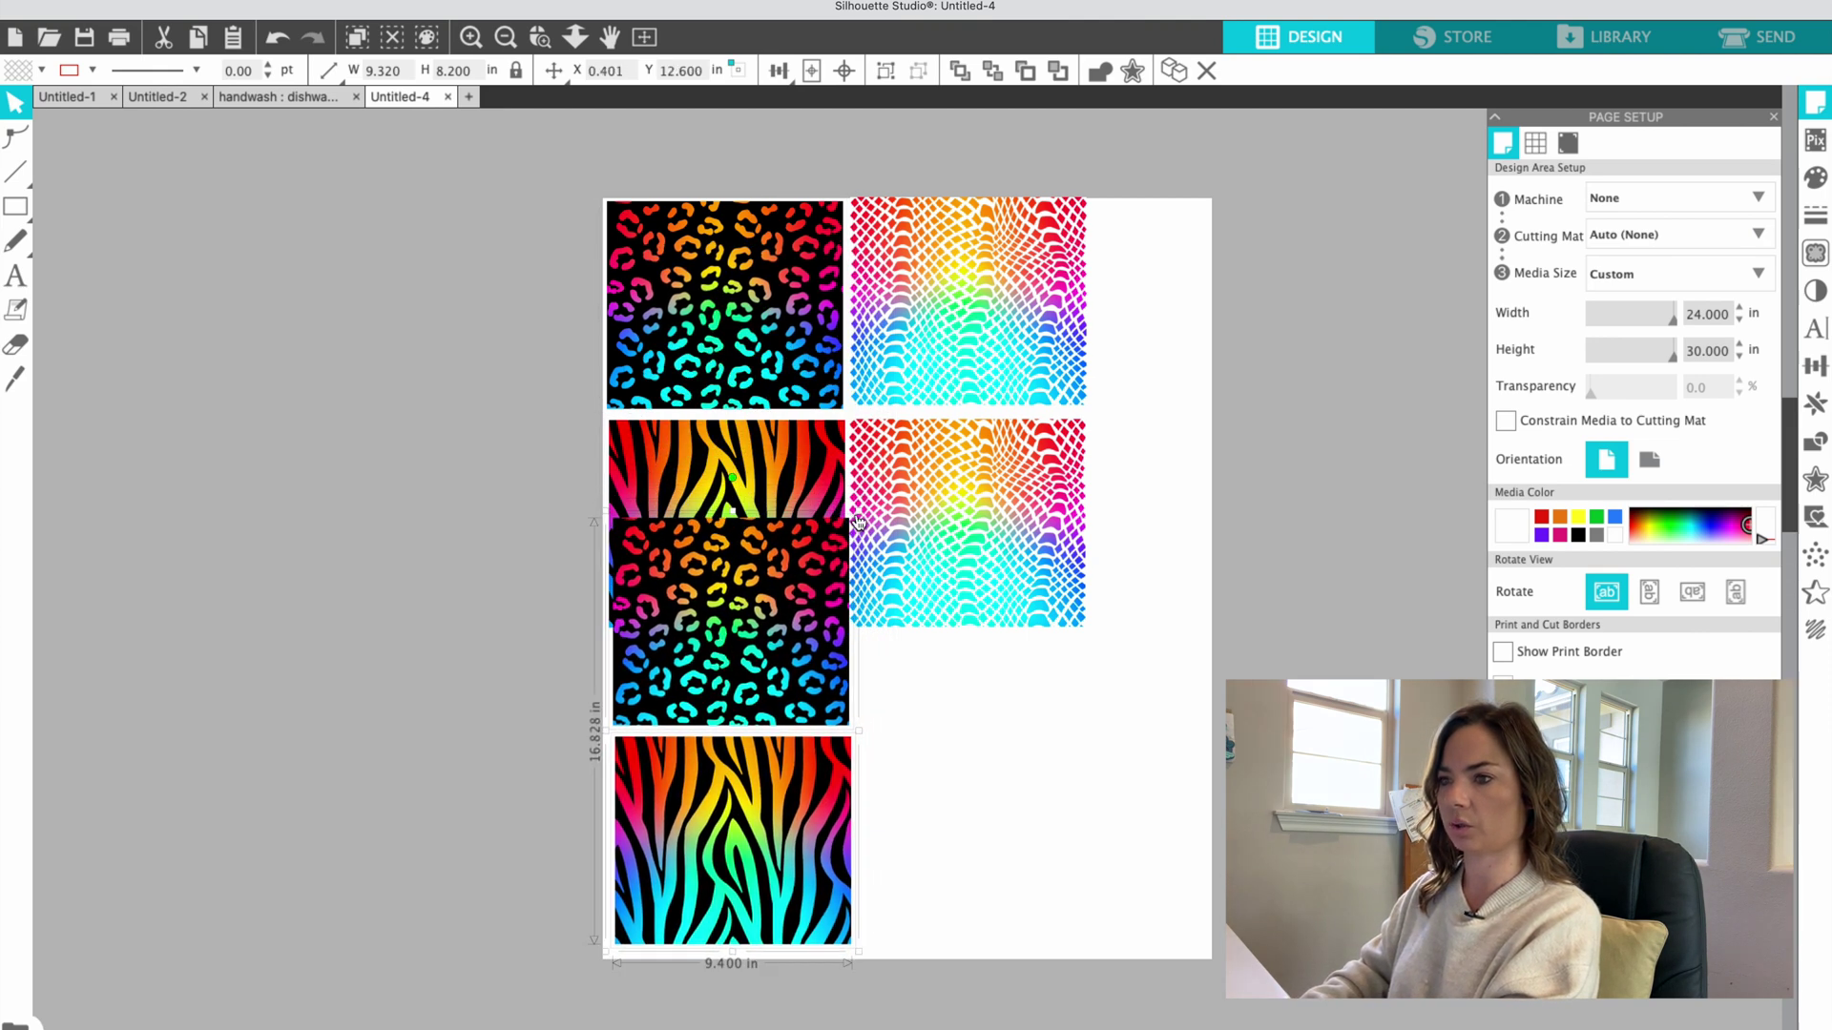
left_click_drag(860, 952, 691, 650)
left_click_drag(626, 546, 622, 667)
left_click(700, 686)
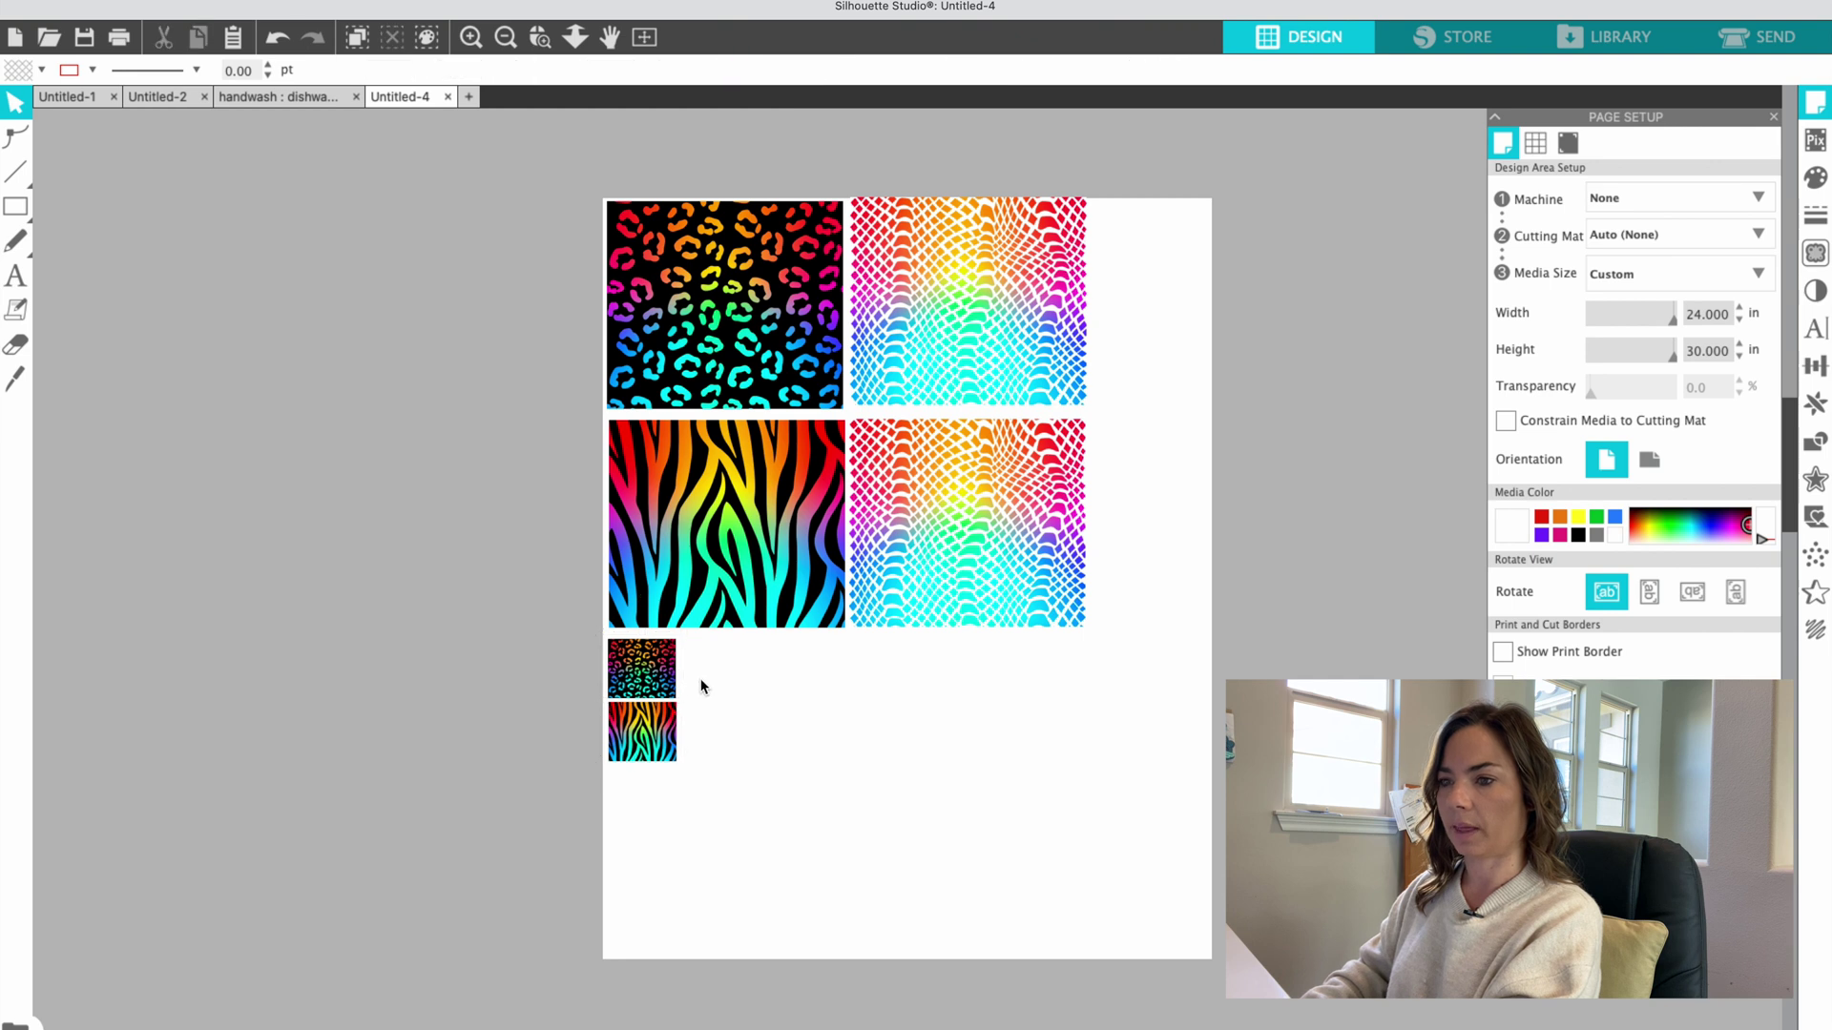
Enlarge the small leopard tile to about 4.053 x 4.128 in and delete the small zebra tile
left_click_drag(641, 733, 646, 820)
left_click(659, 744)
left_click(659, 647)
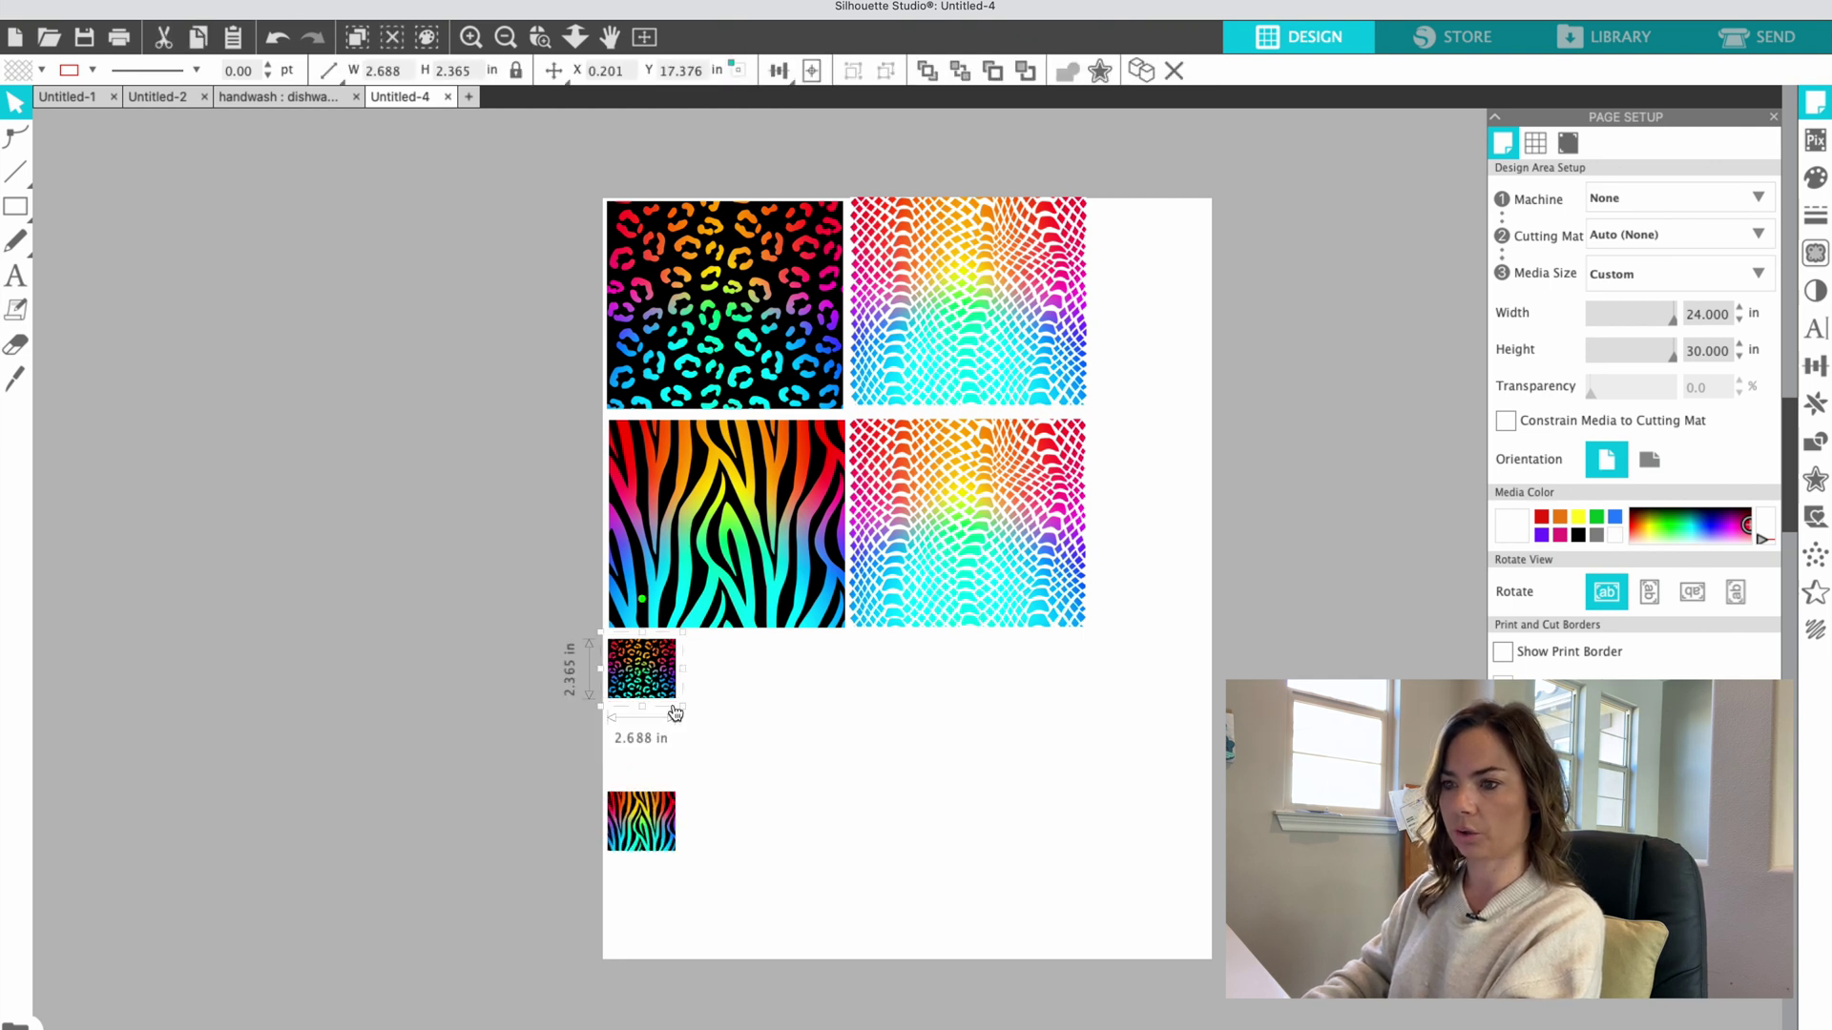
left_click_drag(685, 712, 660, 759)
left_click(647, 821)
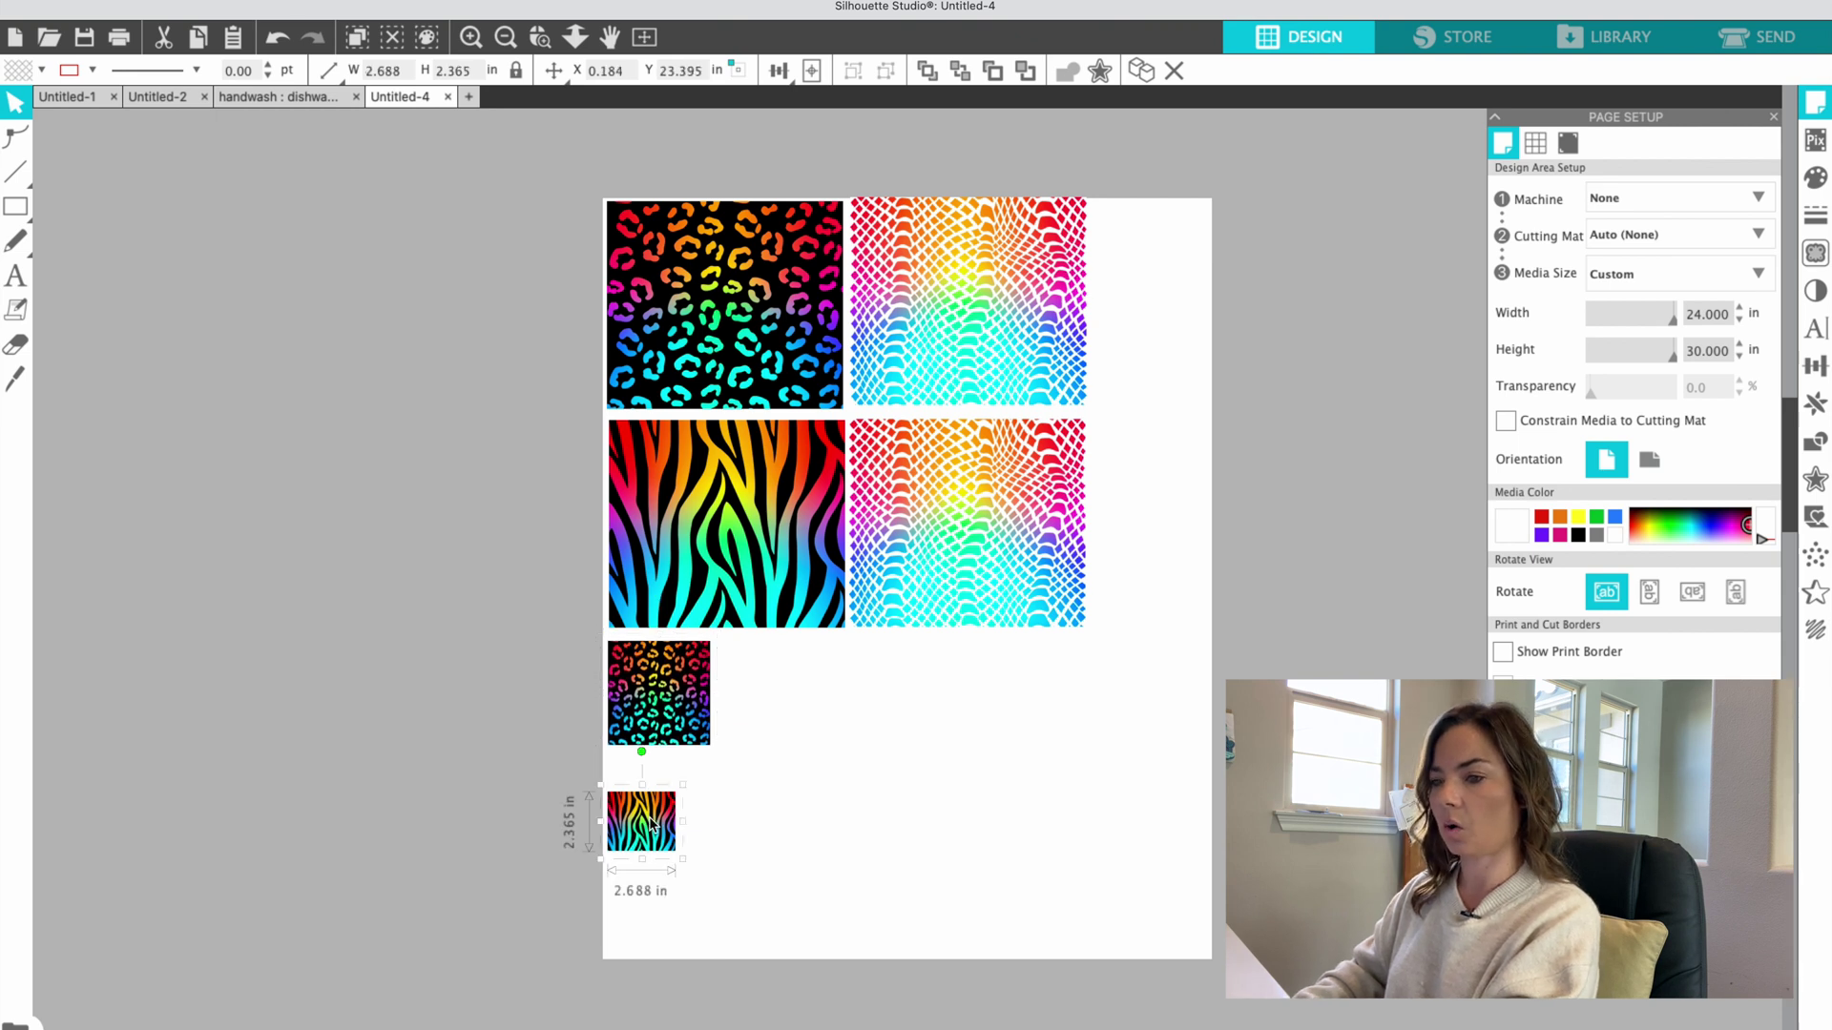
key("Delete")
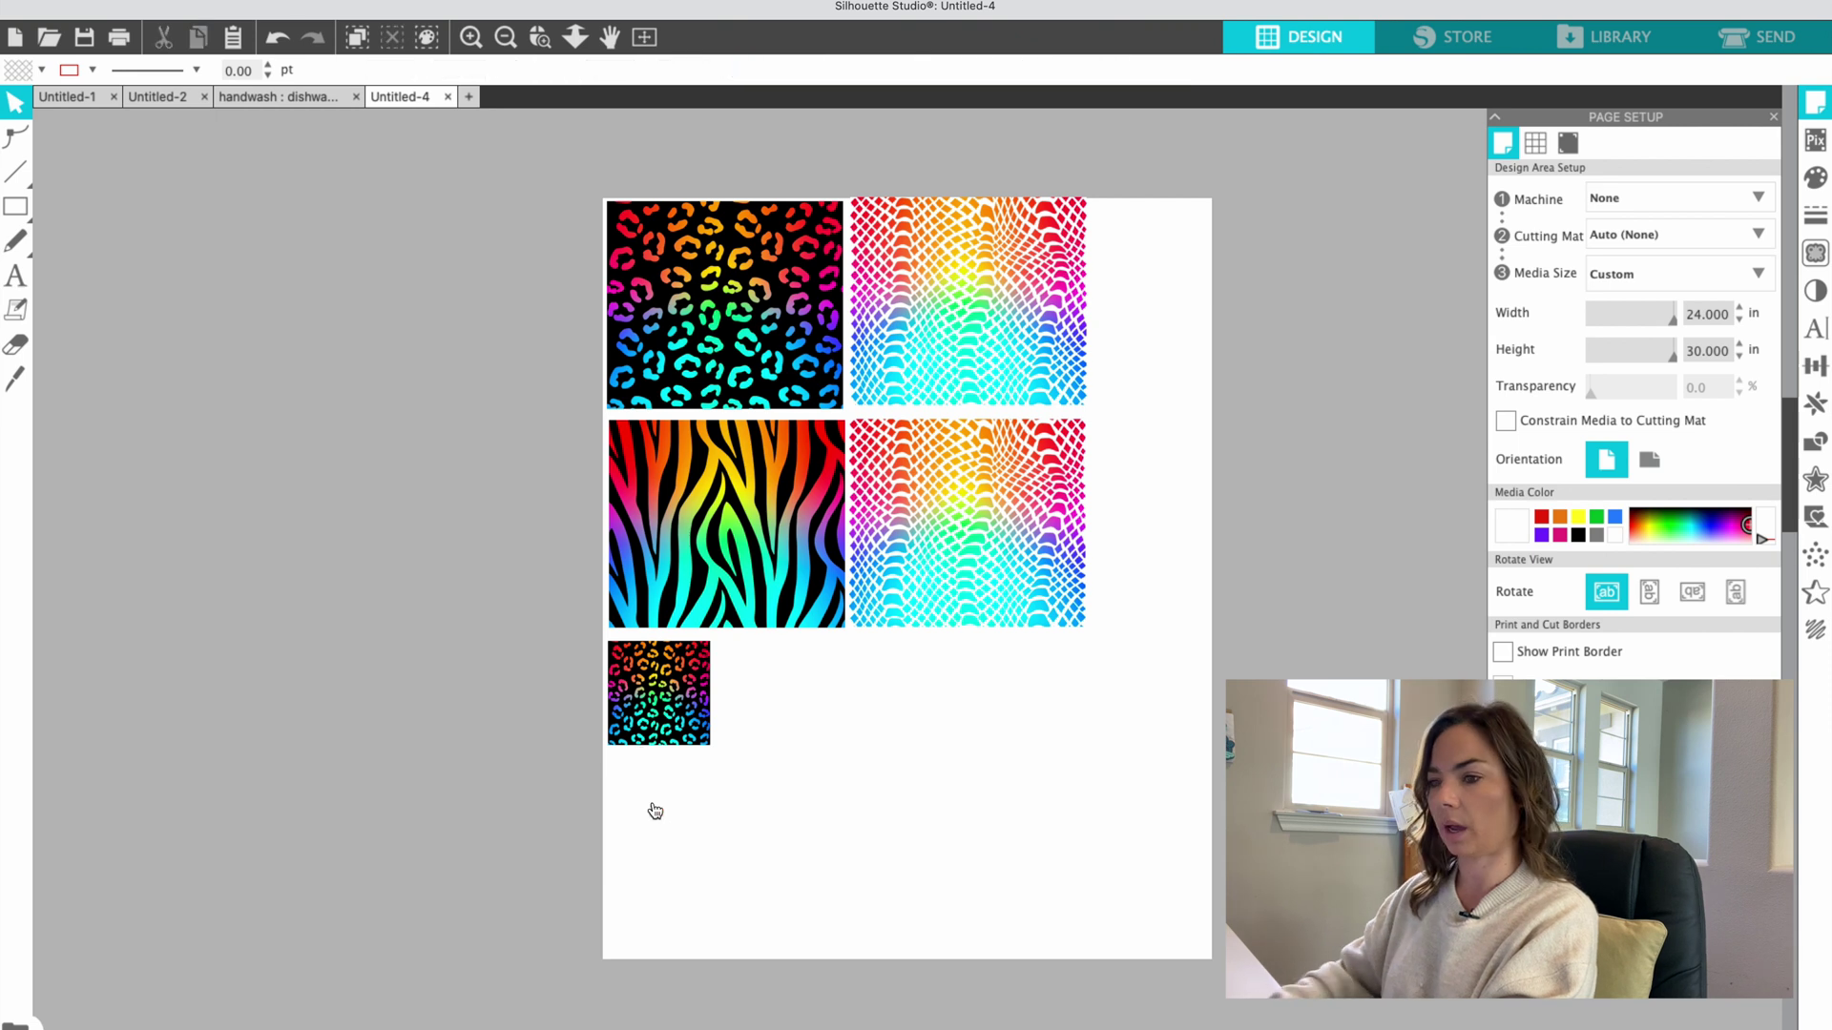
left_click(679, 701)
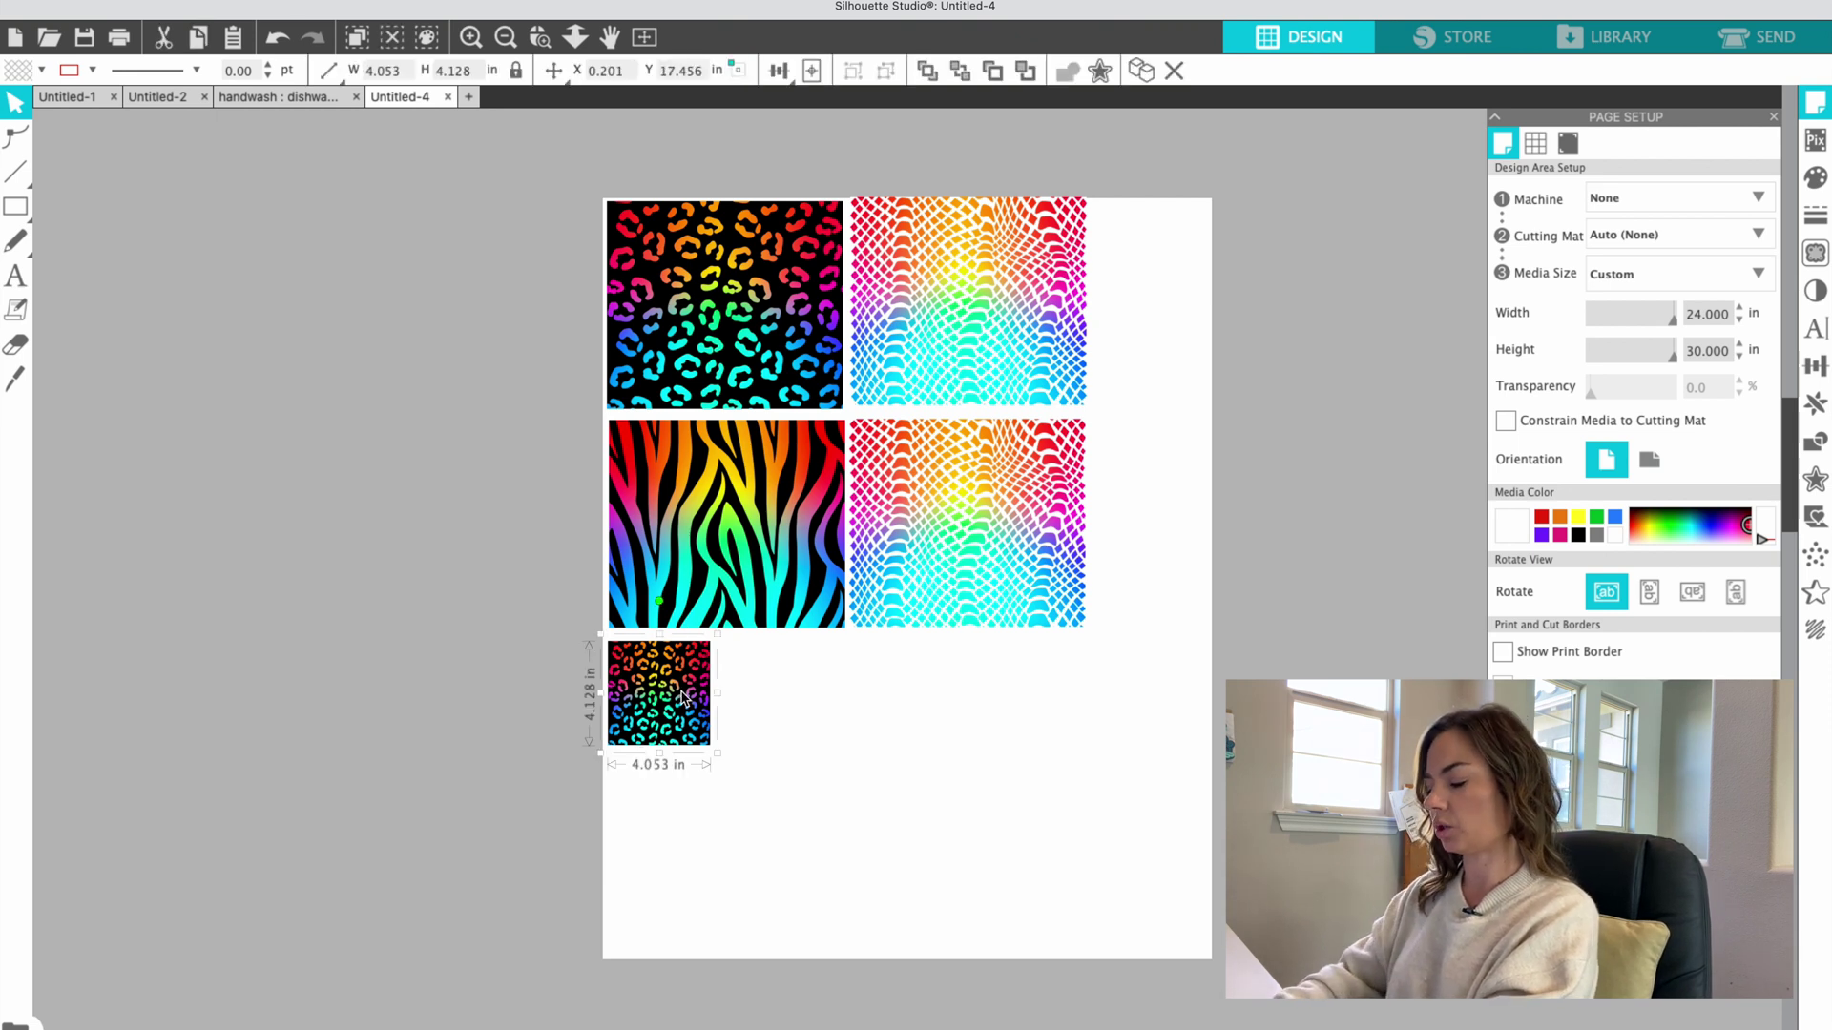
Copy and paste the leopard coaster, then replicate it into a row and a column of copies
right_click(683, 699)
left_click(714, 782)
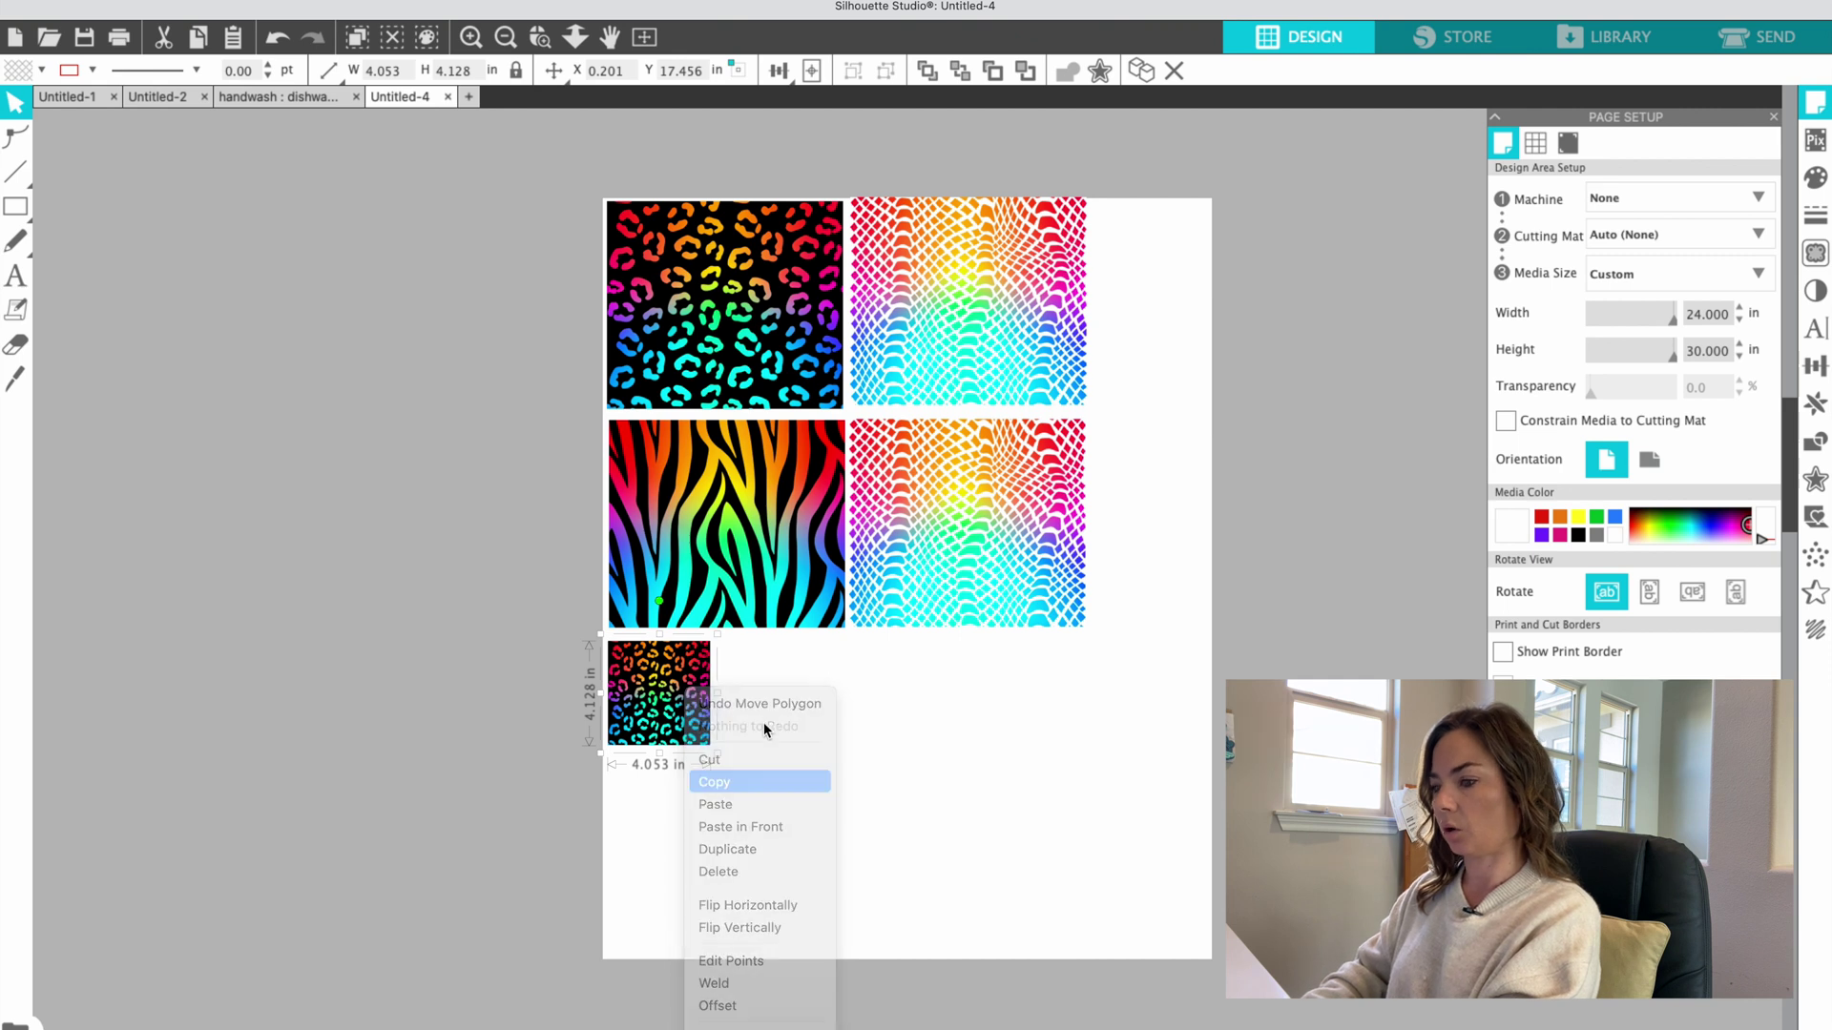
key("ctrl+v")
left_click_drag(721, 726, 793, 685)
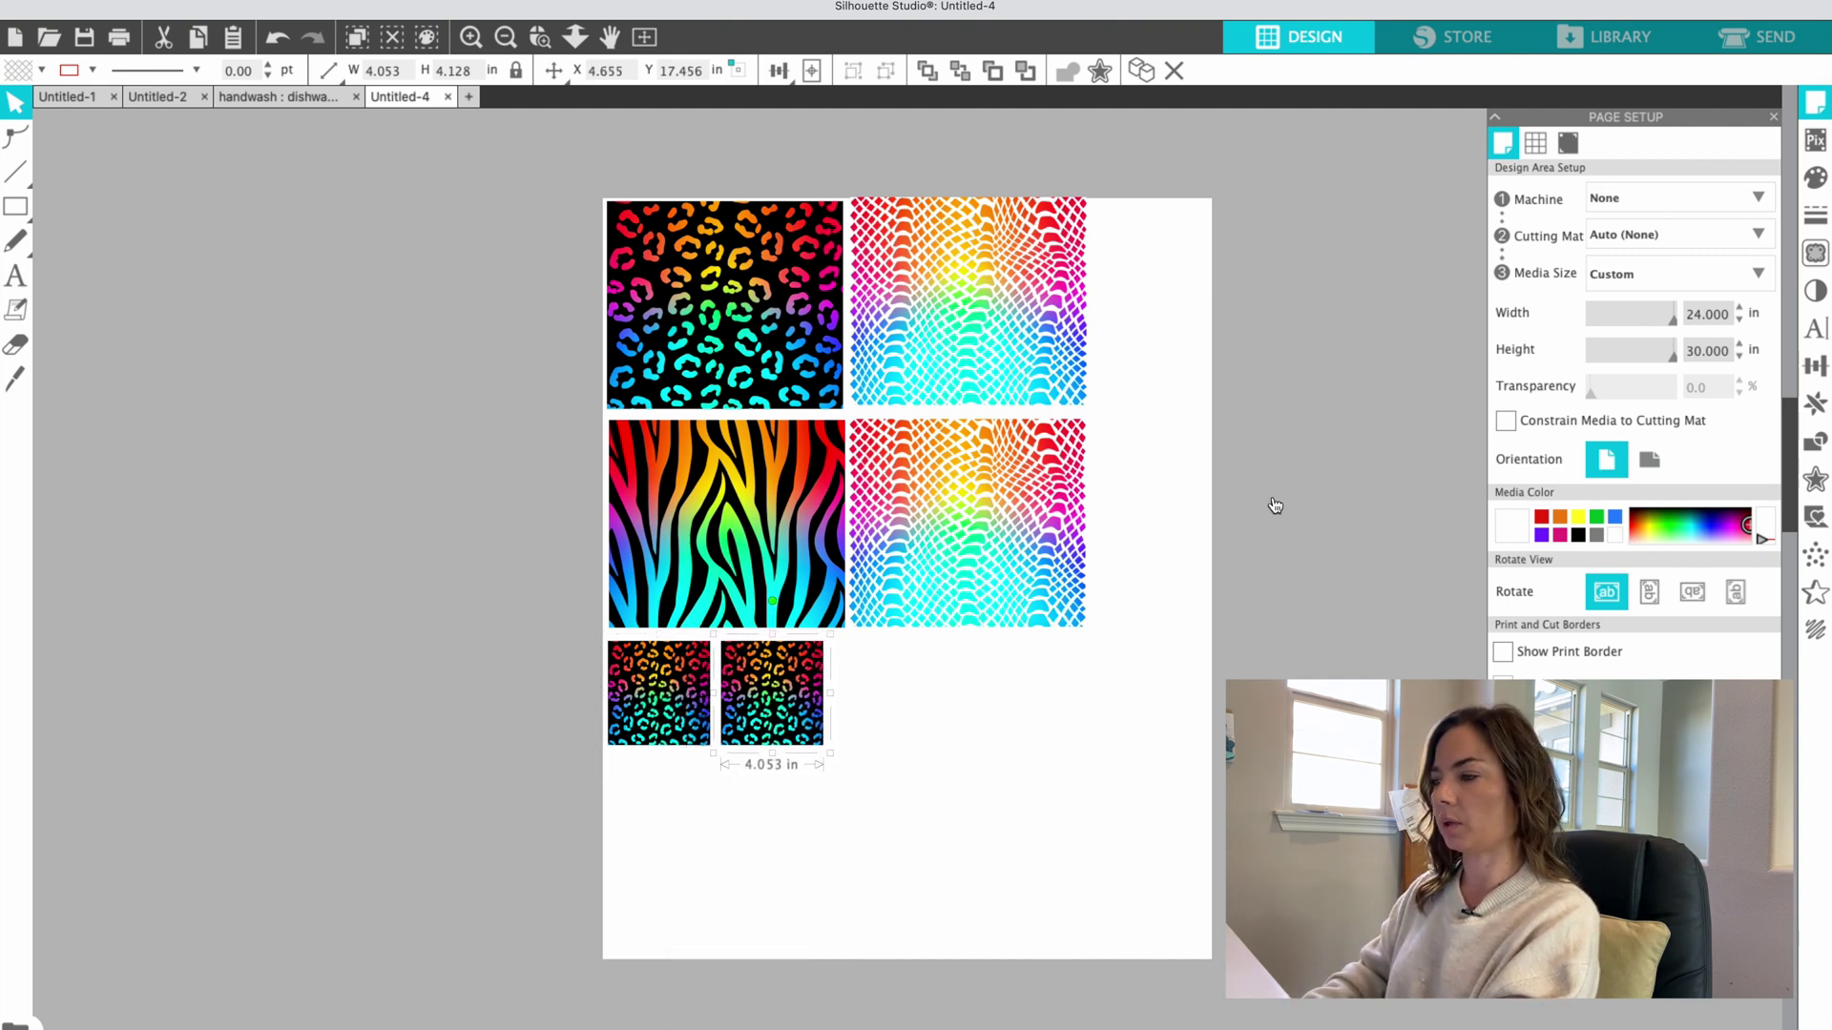
left_click(1817, 406)
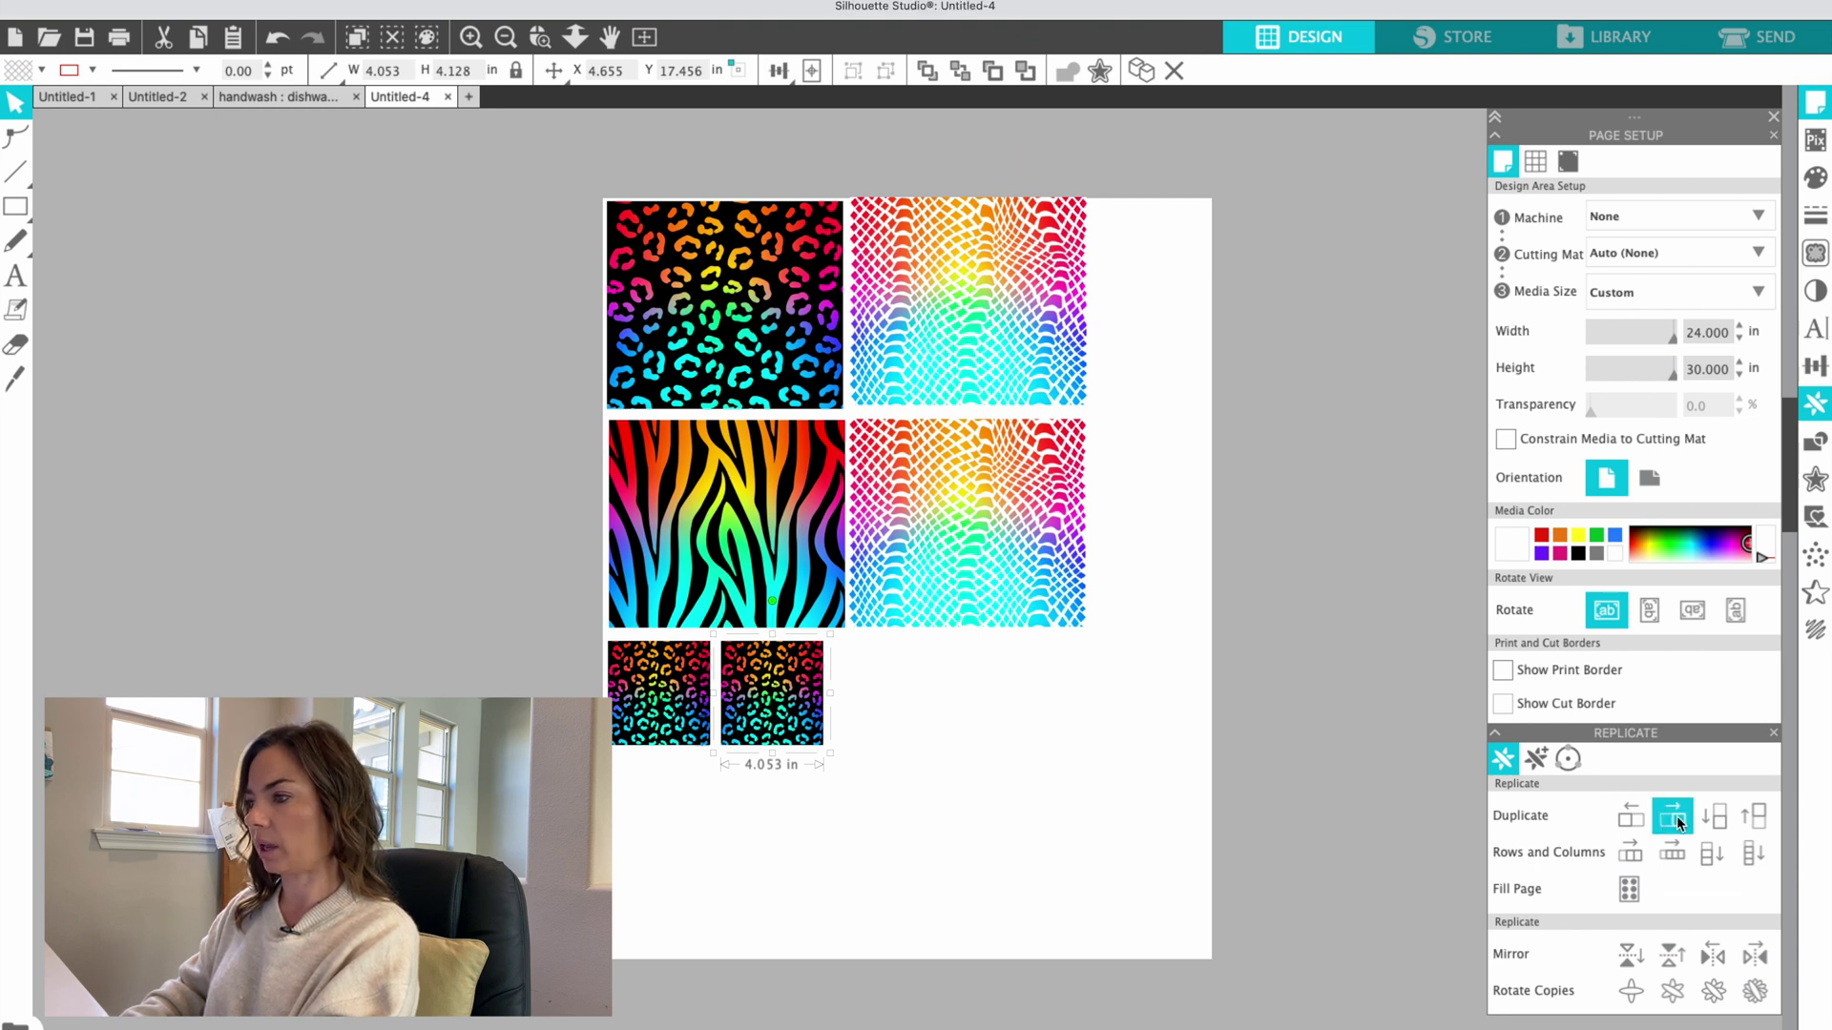
left_click(1633, 853)
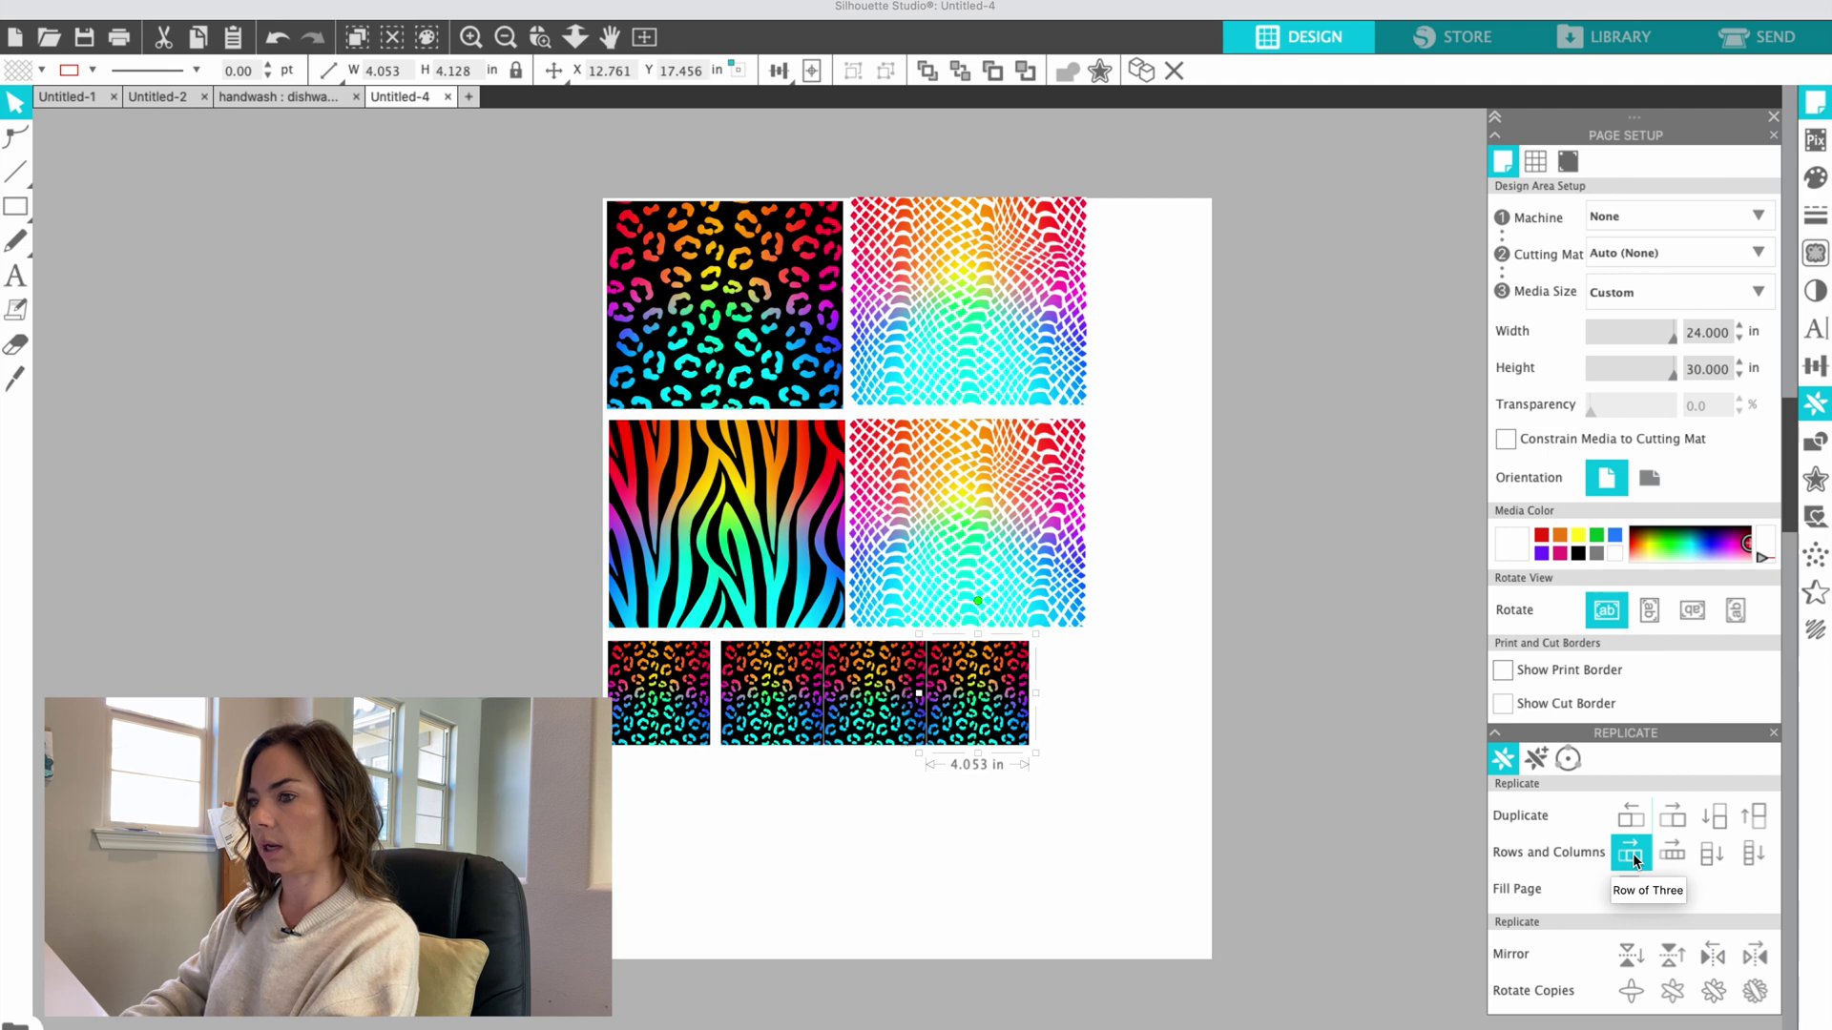
left_click(1714, 861)
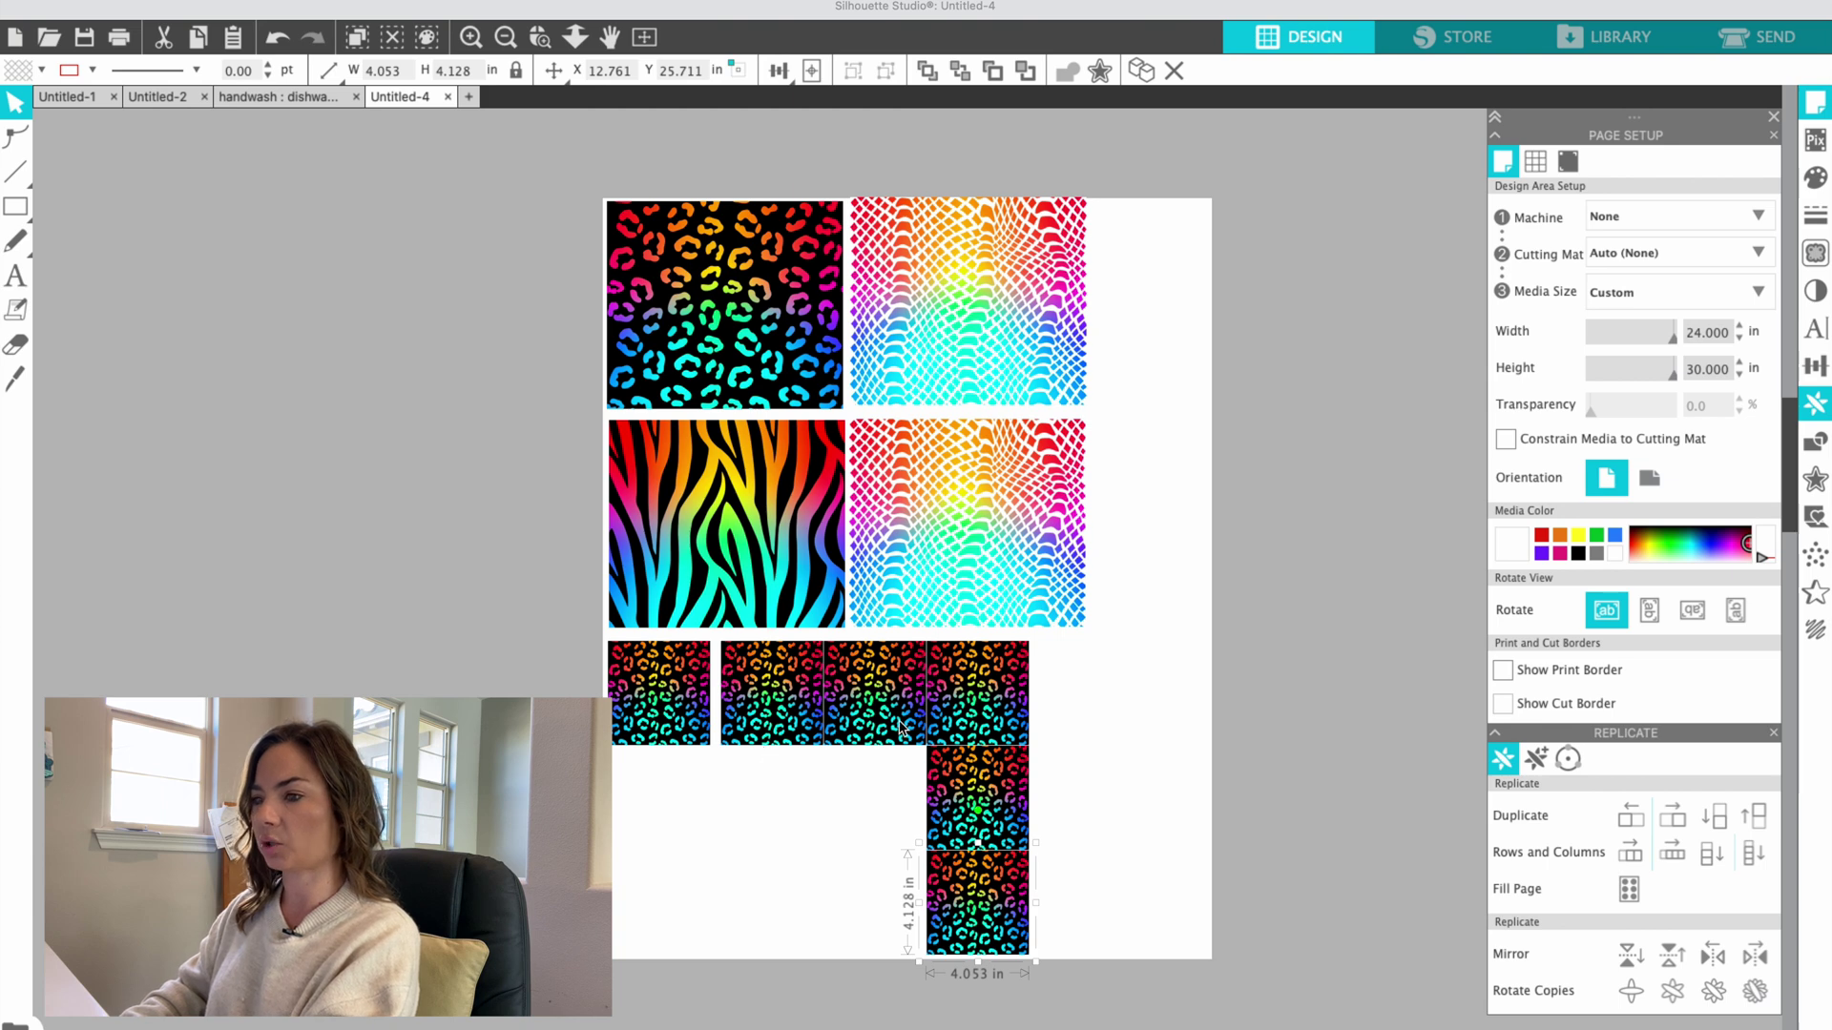
Nudge the bottom-row leopard copies into line and move two copies up to the right-hand column
left_click(976, 717)
left_click_drag(754, 706, 749, 706)
left_click(994, 675)
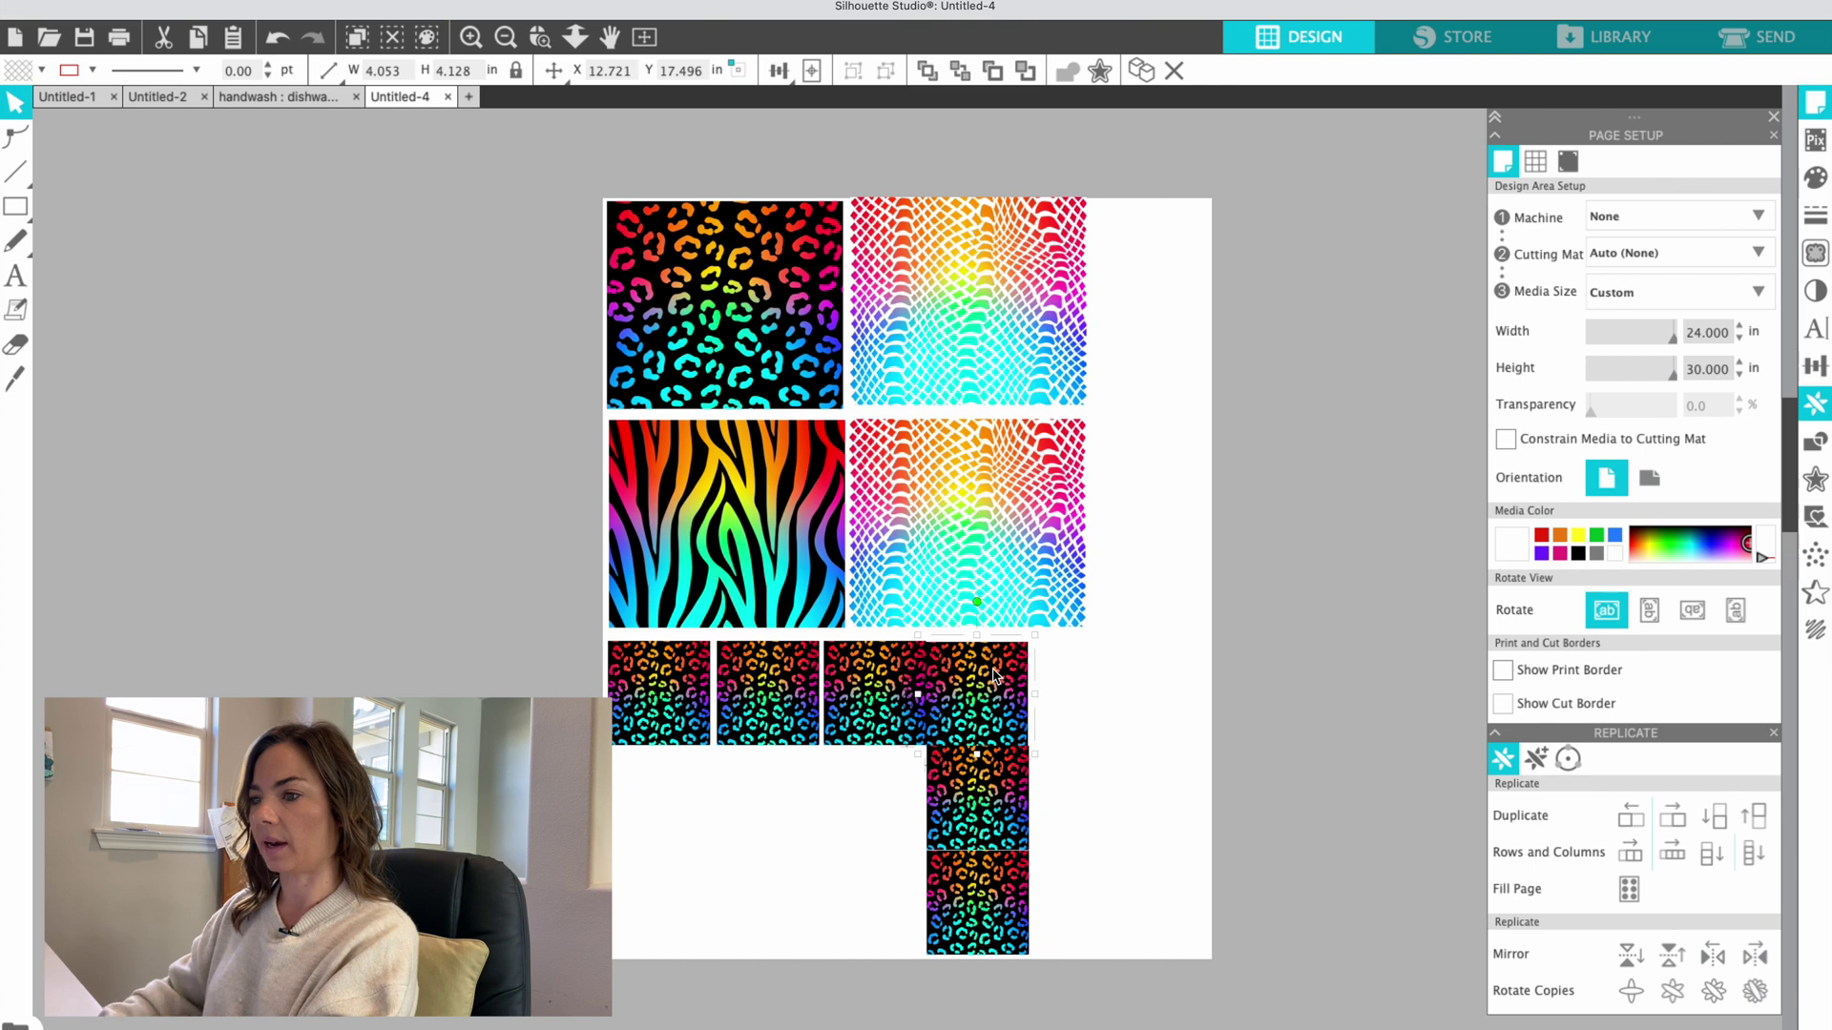
left_click_drag(994, 675, 1001, 675)
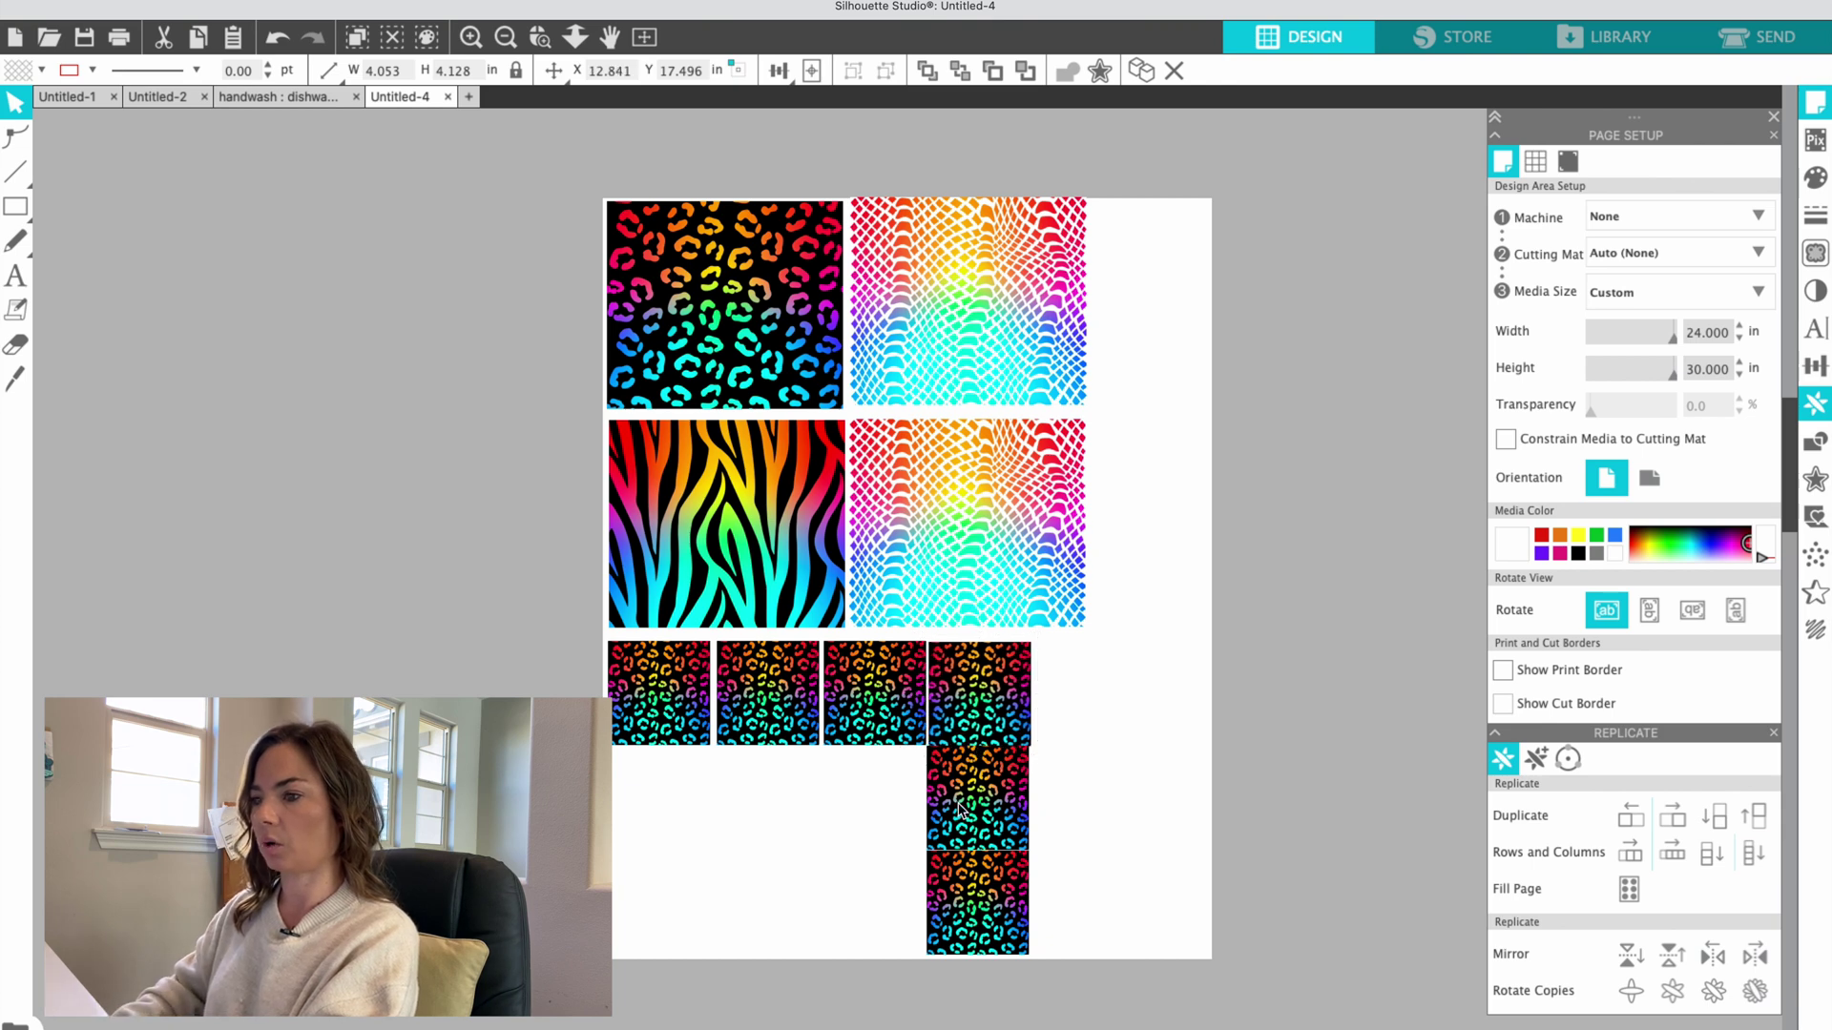
left_click_drag(962, 816, 1129, 275)
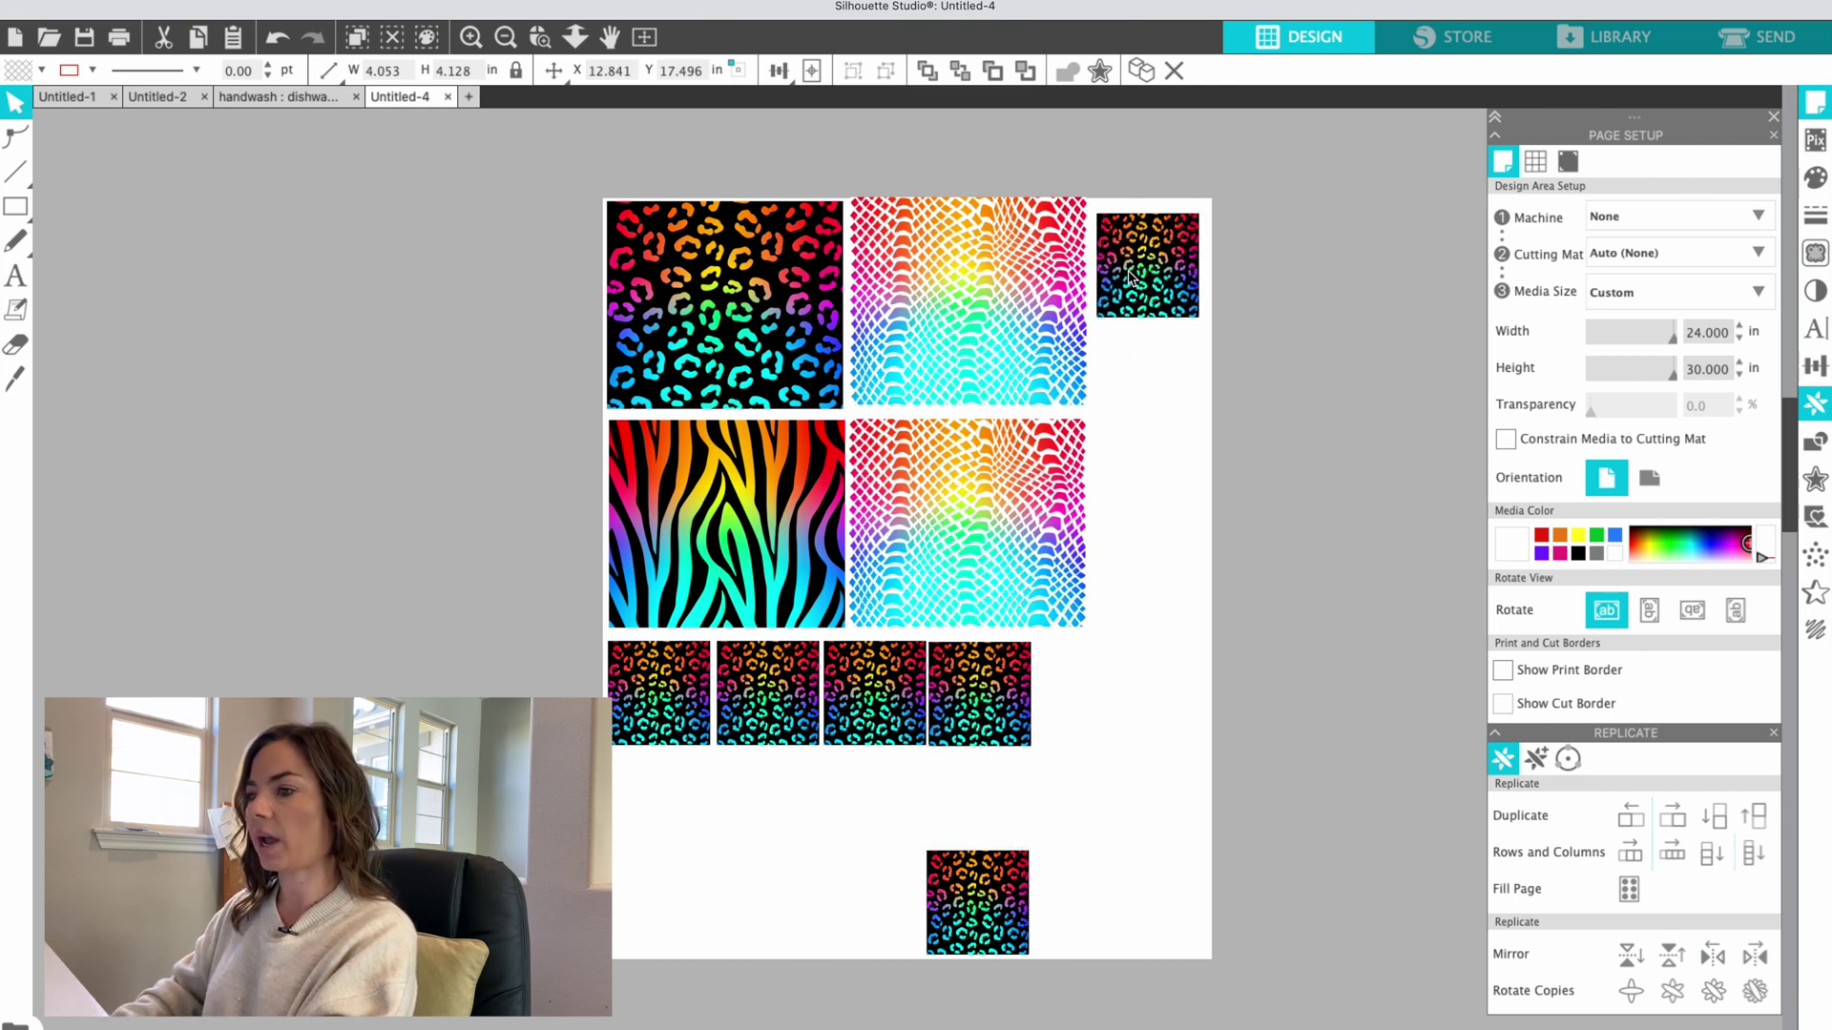
left_click(989, 839)
left_click_drag(986, 896, 1153, 383)
left_click(1085, 501)
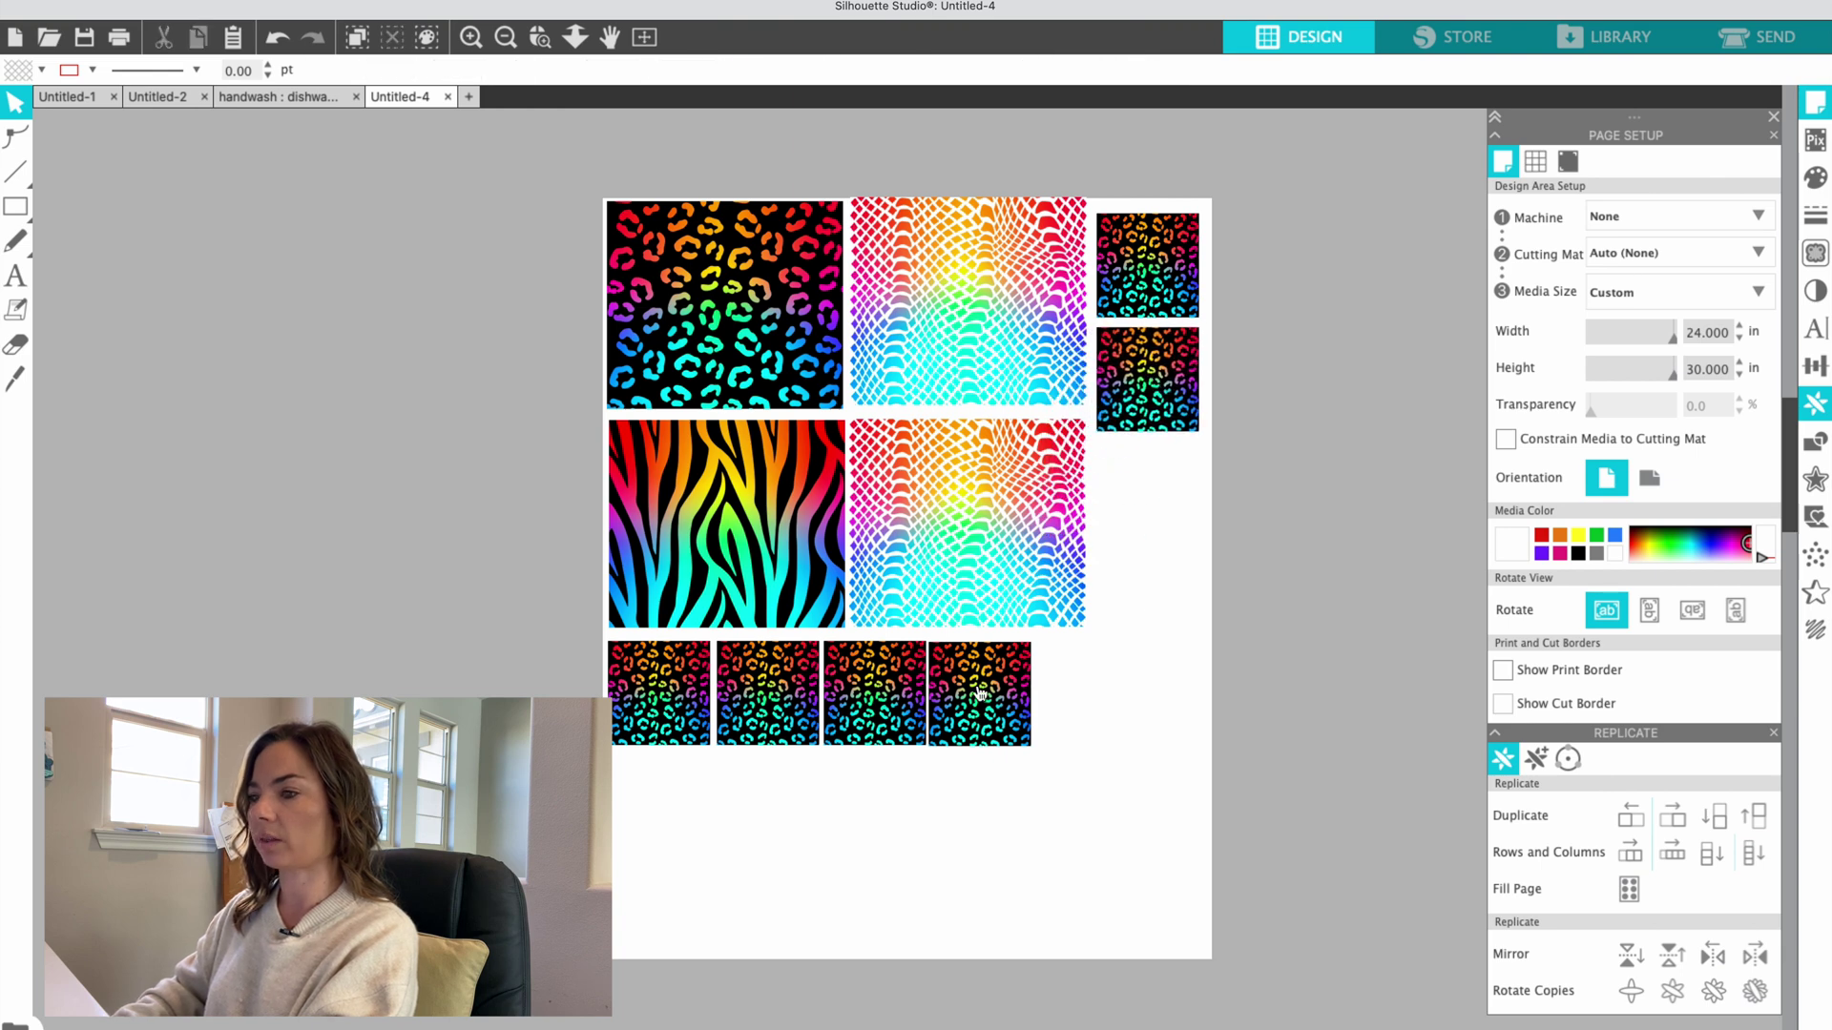
left_click_drag(980, 693, 982, 693)
left_click(1059, 696)
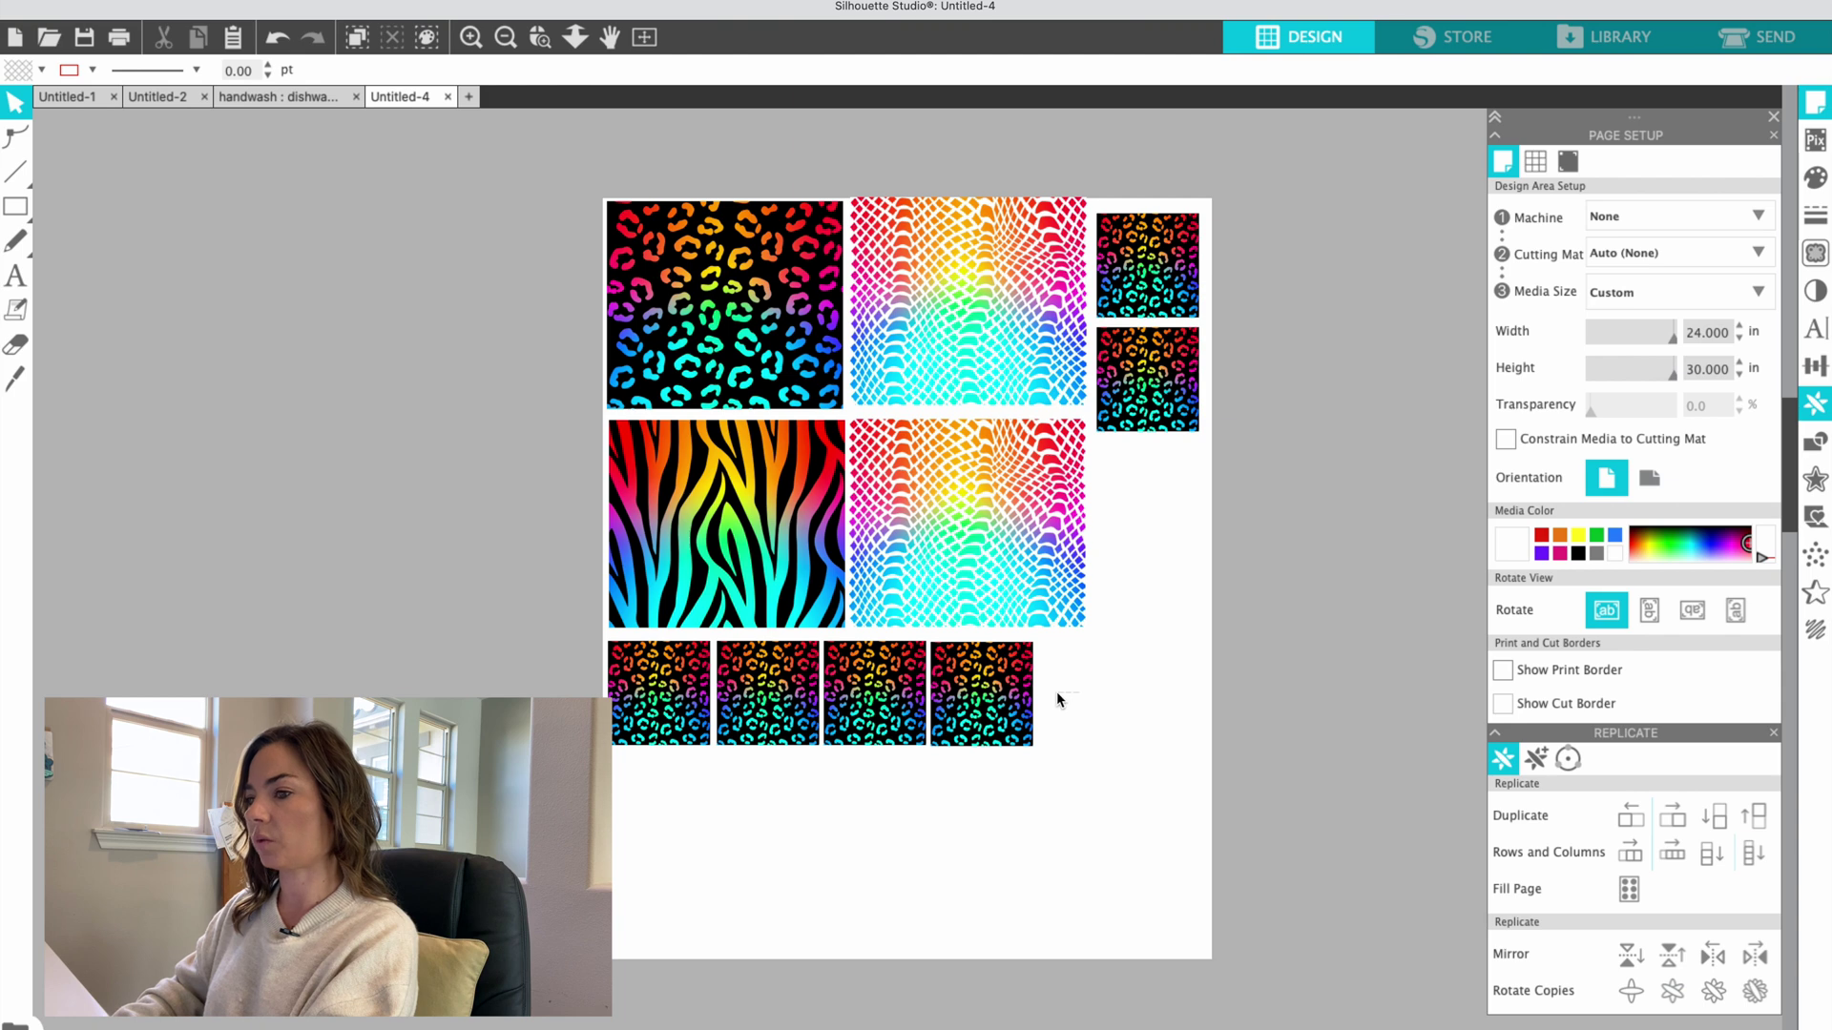
Move the remaining leopard copies down the right column and finish the four-tile bottom row
left_click(988, 578)
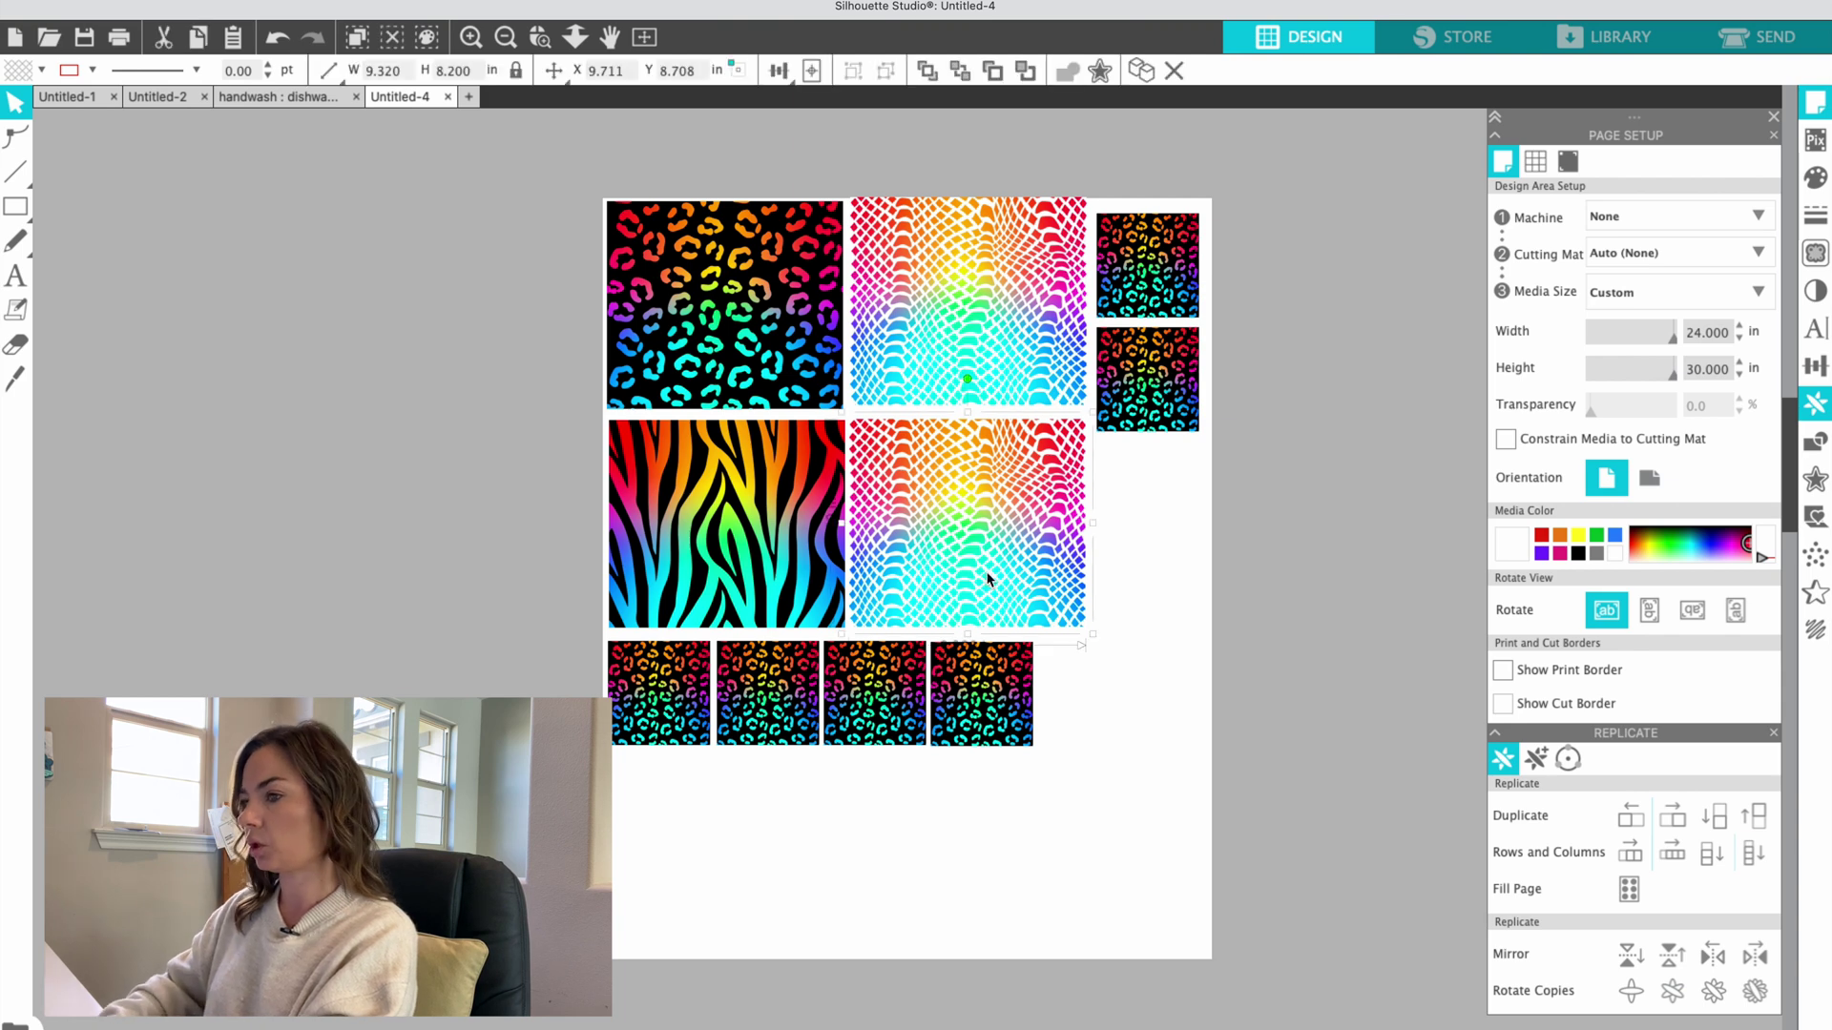
left_click(1010, 718)
left_click_drag(988, 723, 1134, 504)
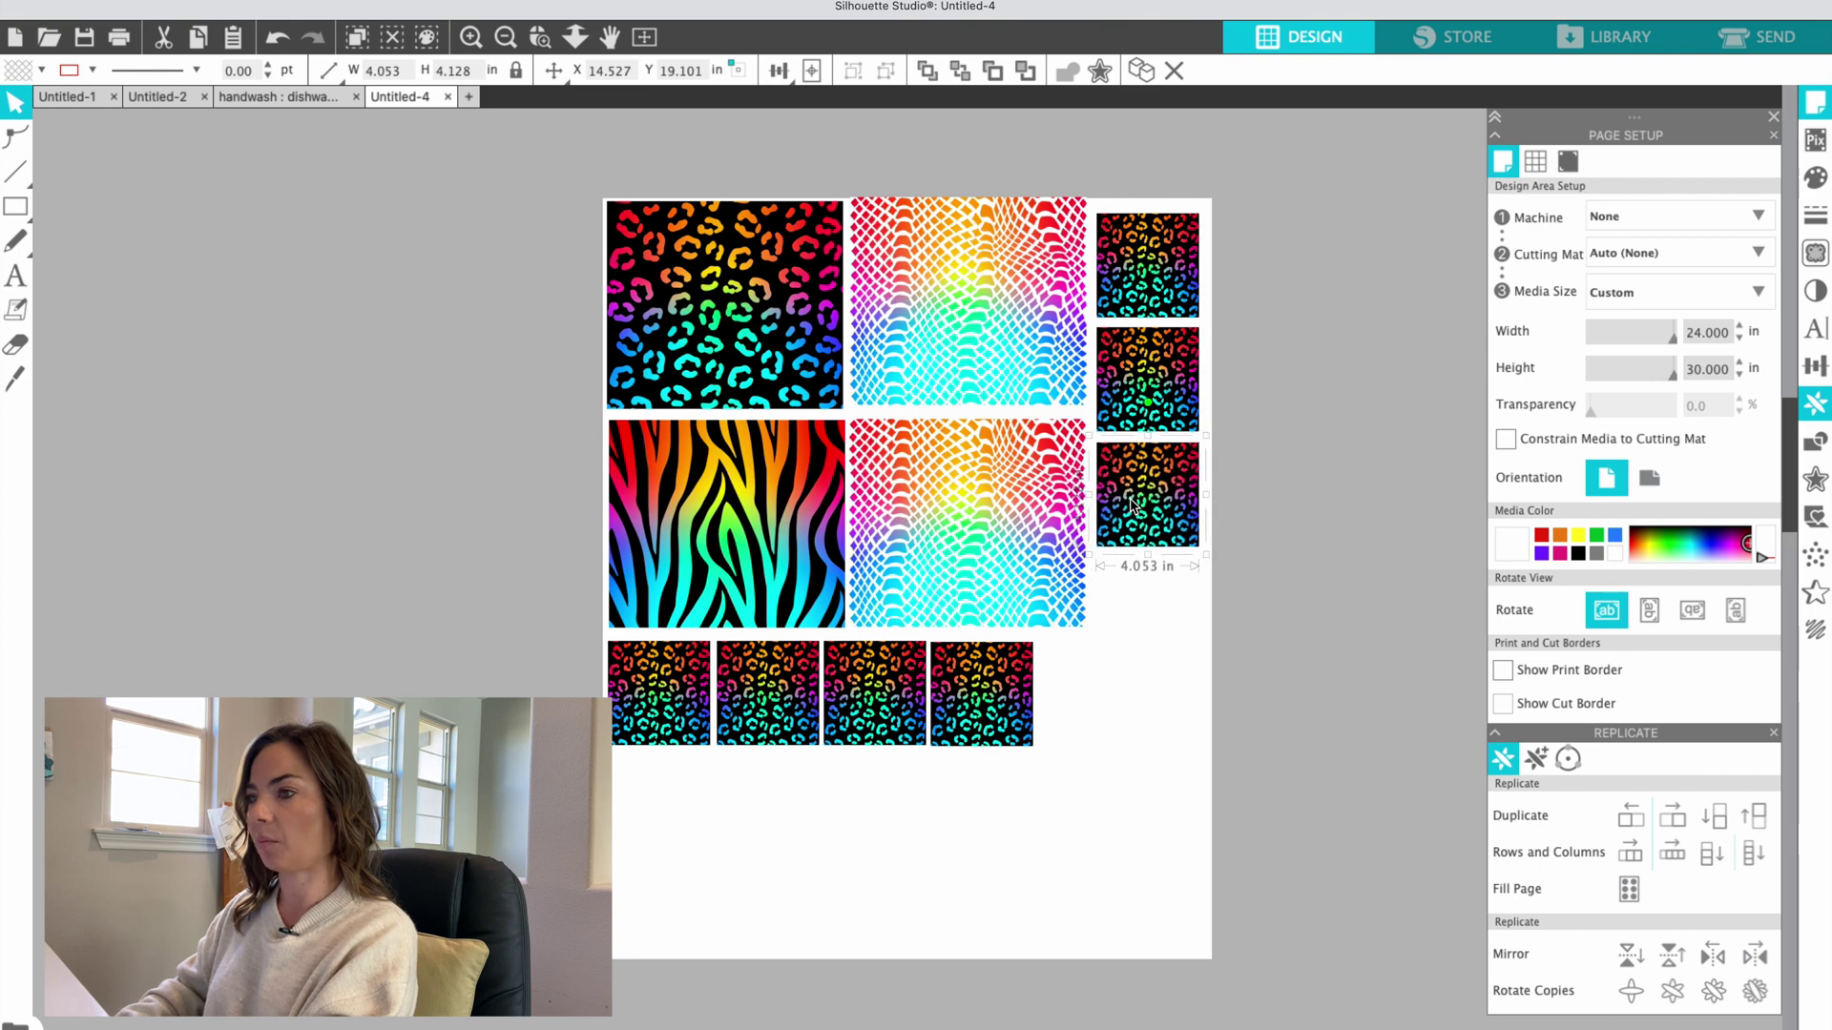
left_click(982, 702)
left_click_drag(983, 701, 1135, 626)
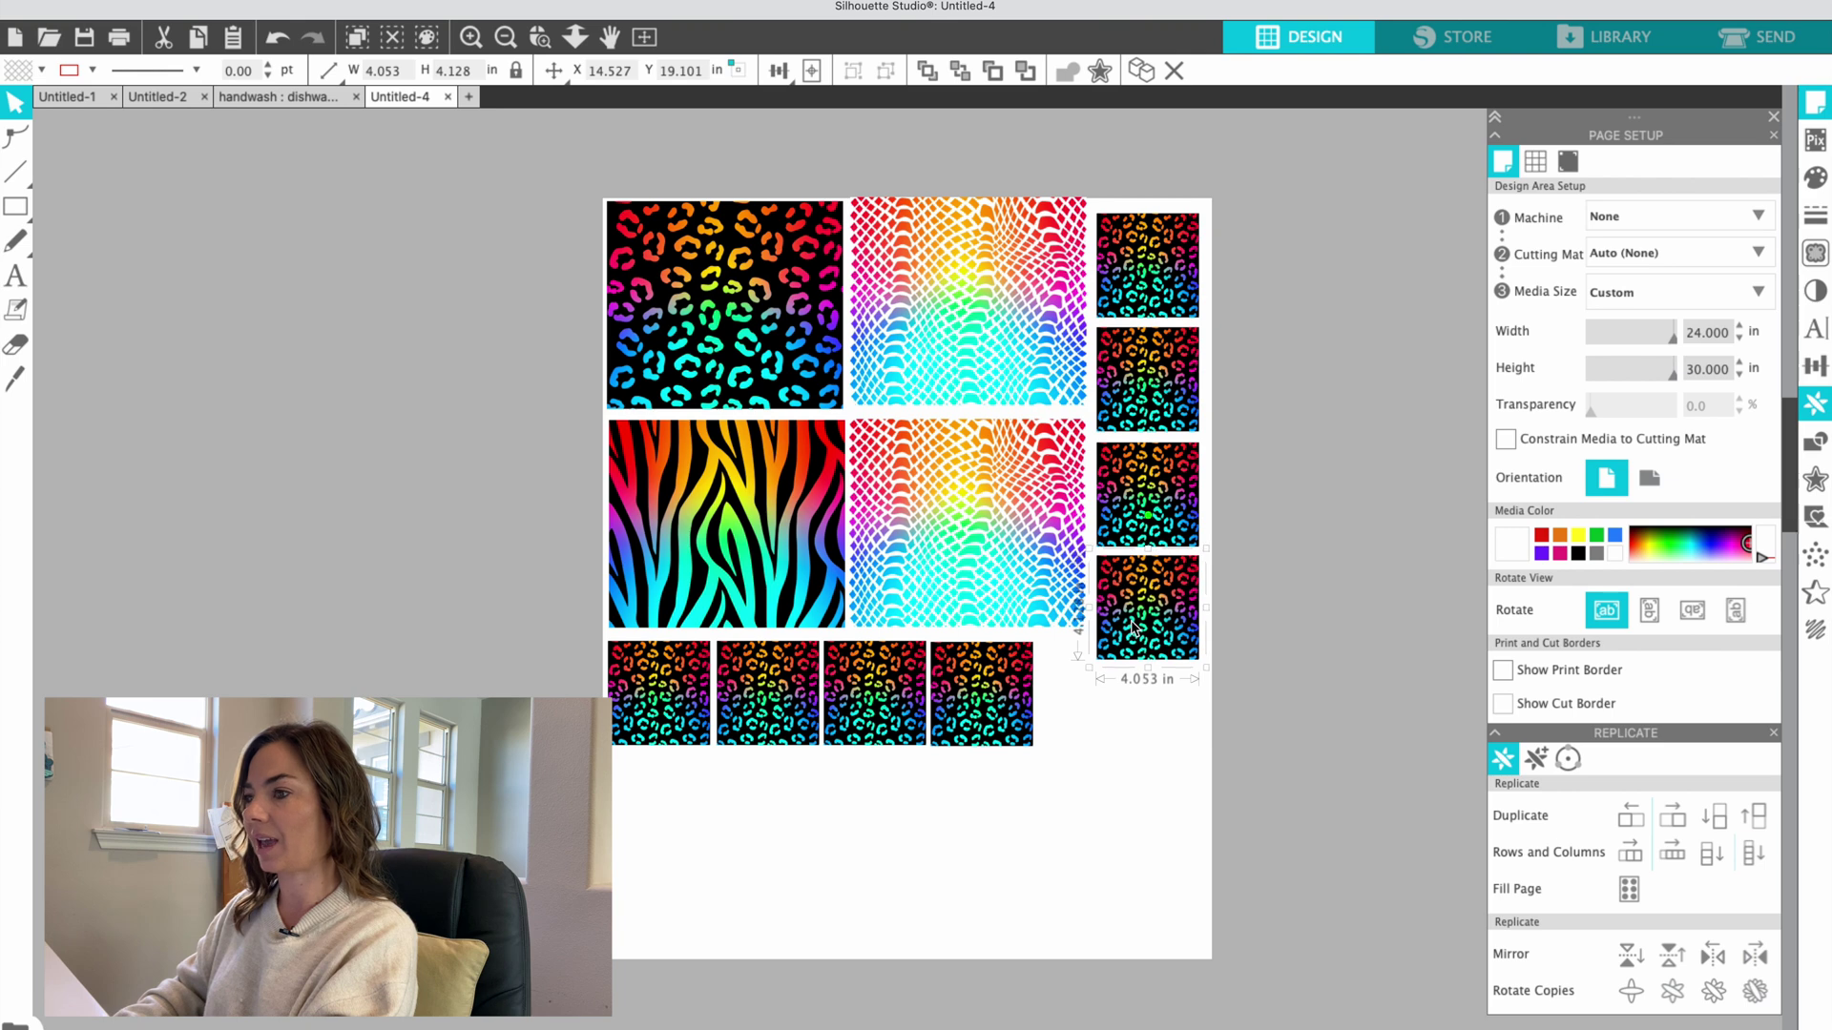
left_click(1111, 740)
left_click(999, 717)
left_click_drag(998, 717, 1081, 739)
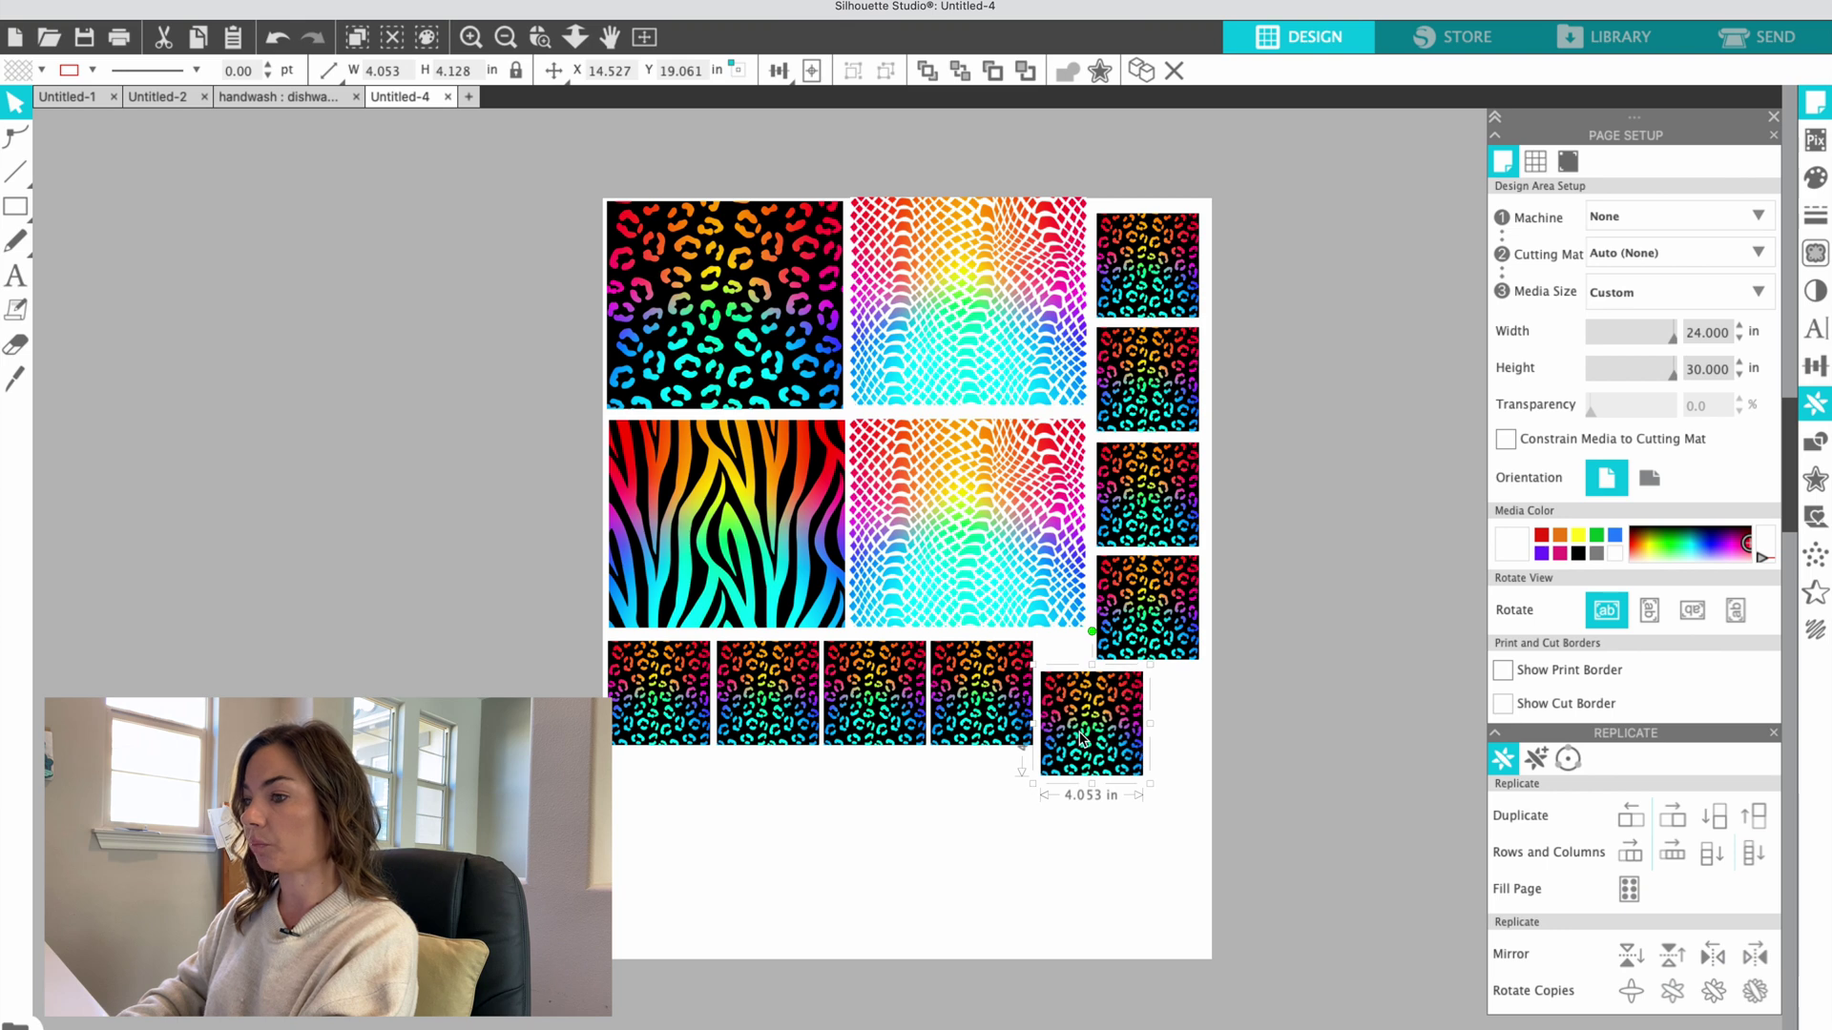
left_click(1164, 767)
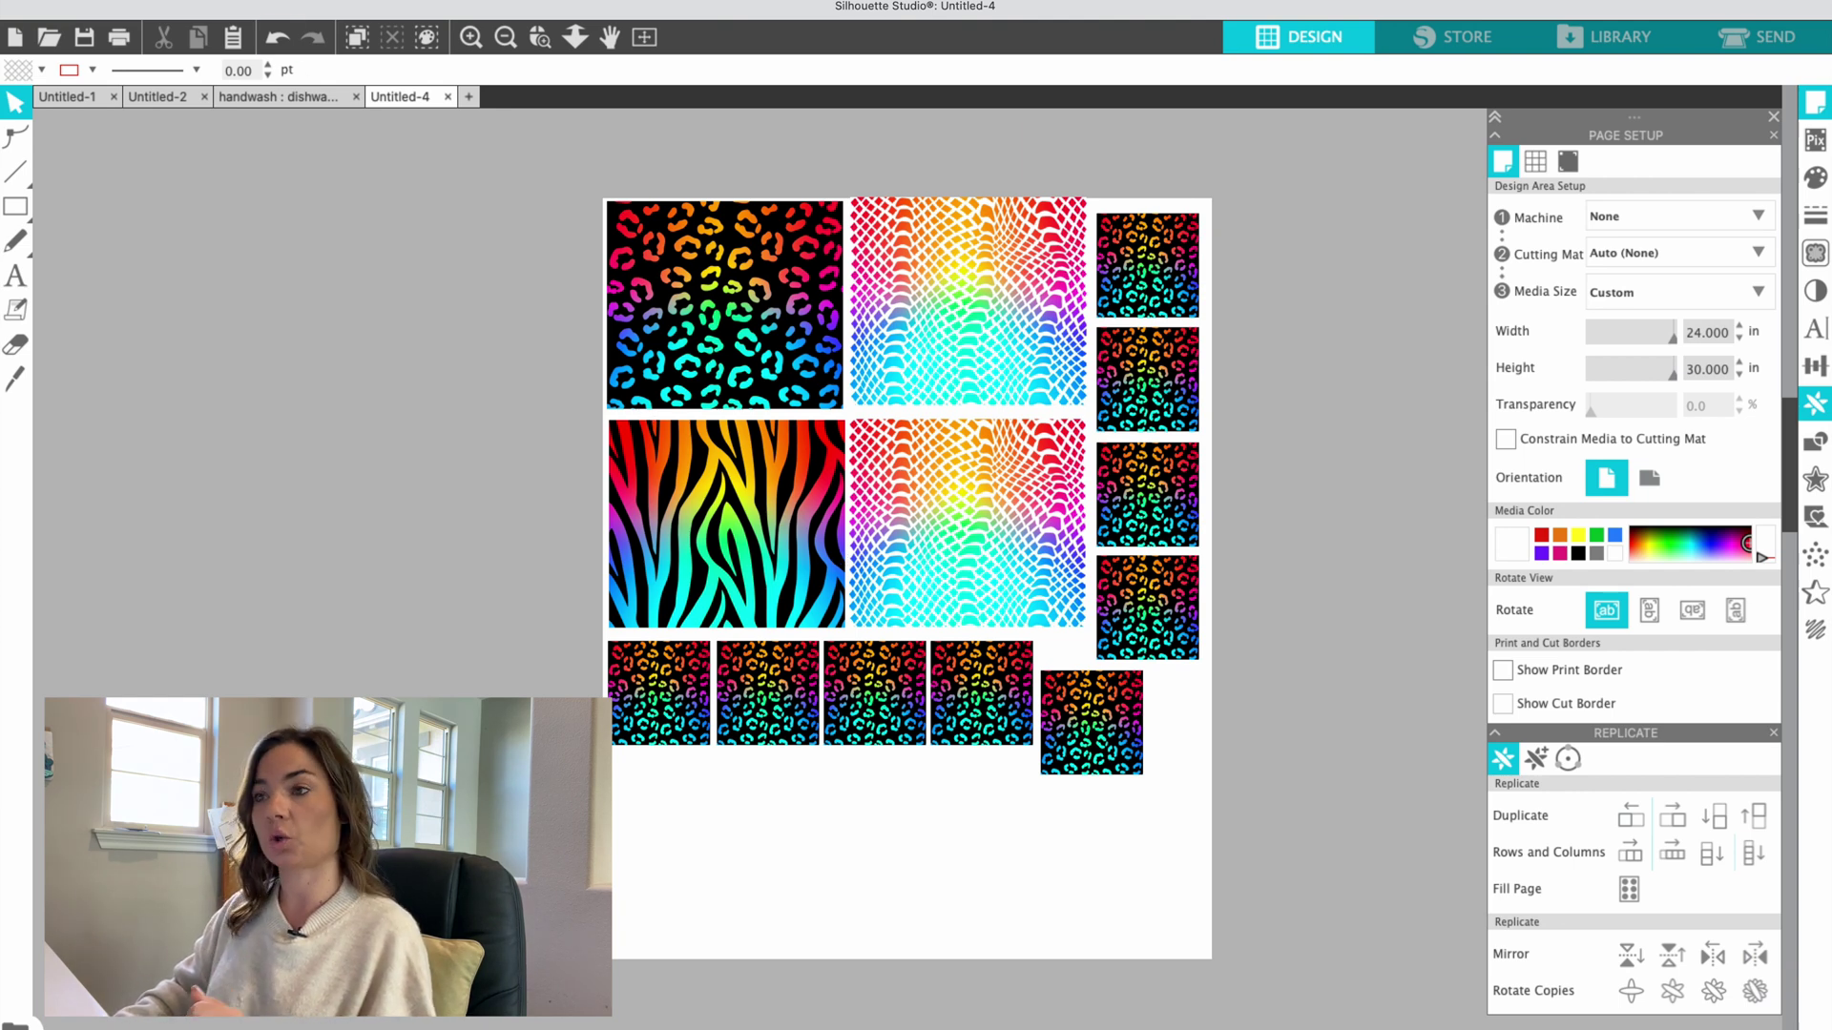
Start printing and select the EPSON SC-F500 Series WIFI printer
left_click(197, 0)
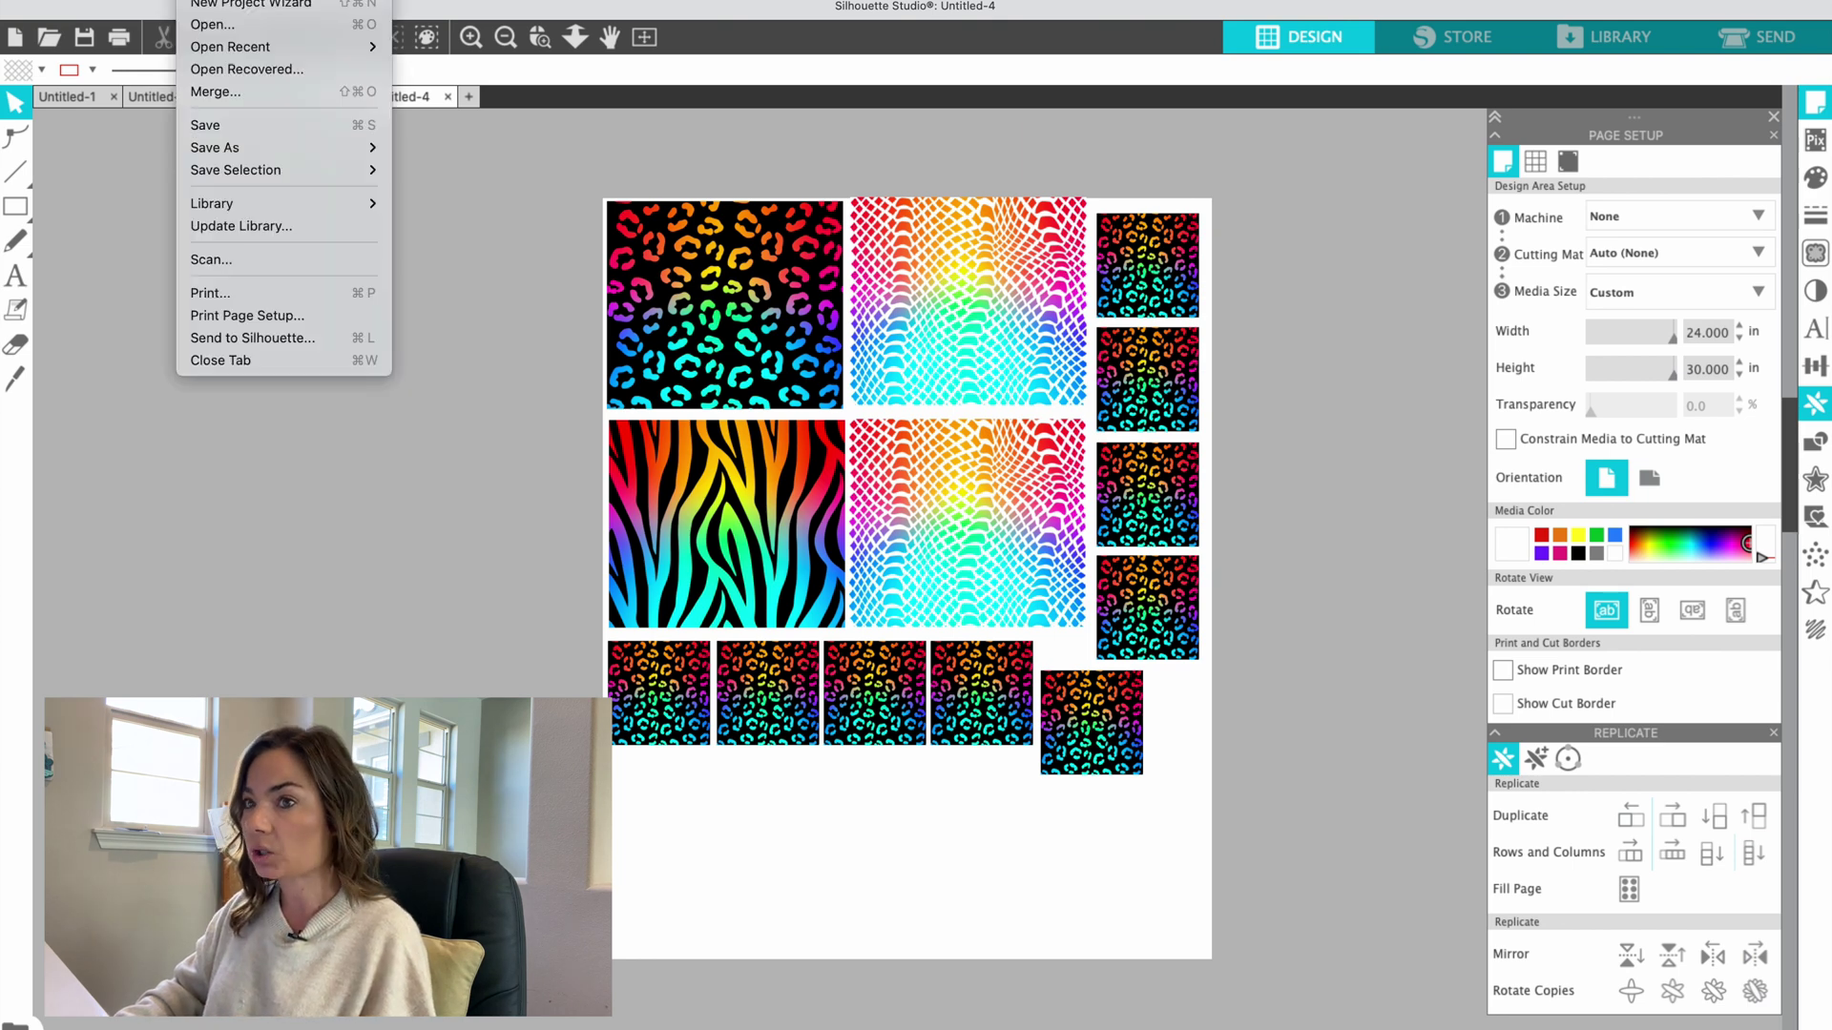
left_click(208, 294)
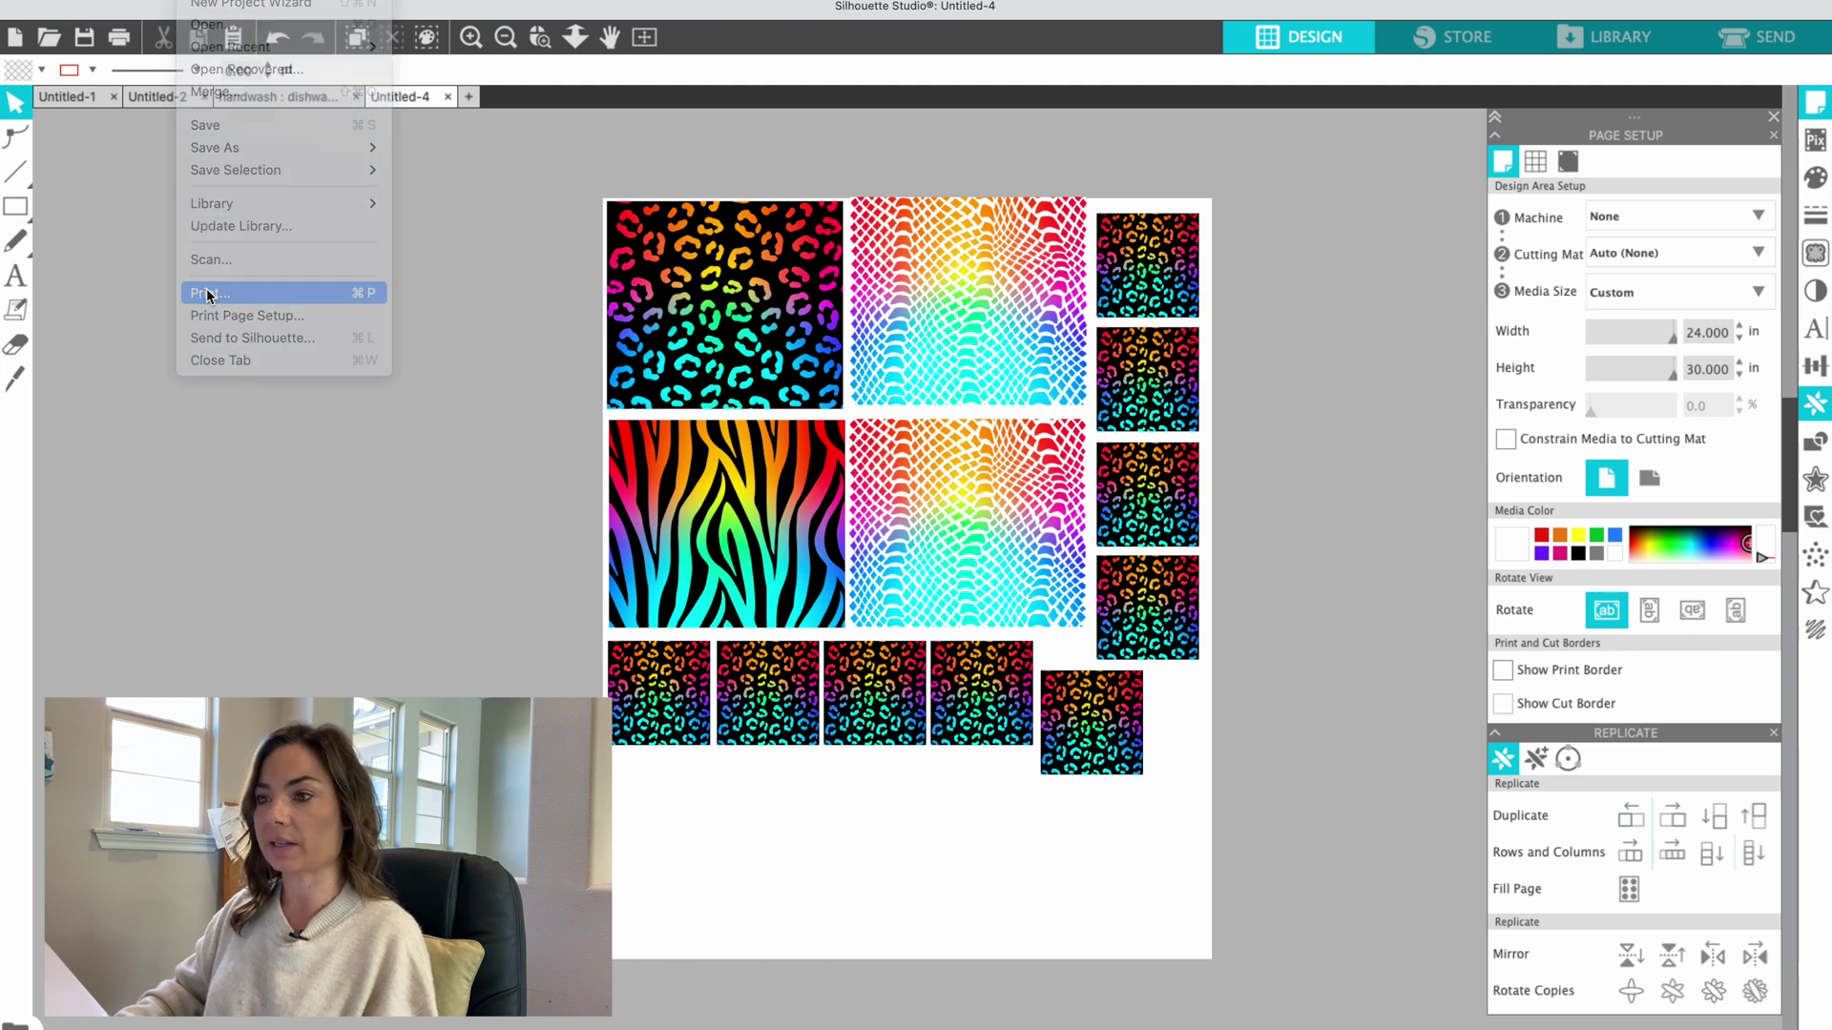
left_click(1160, 224)
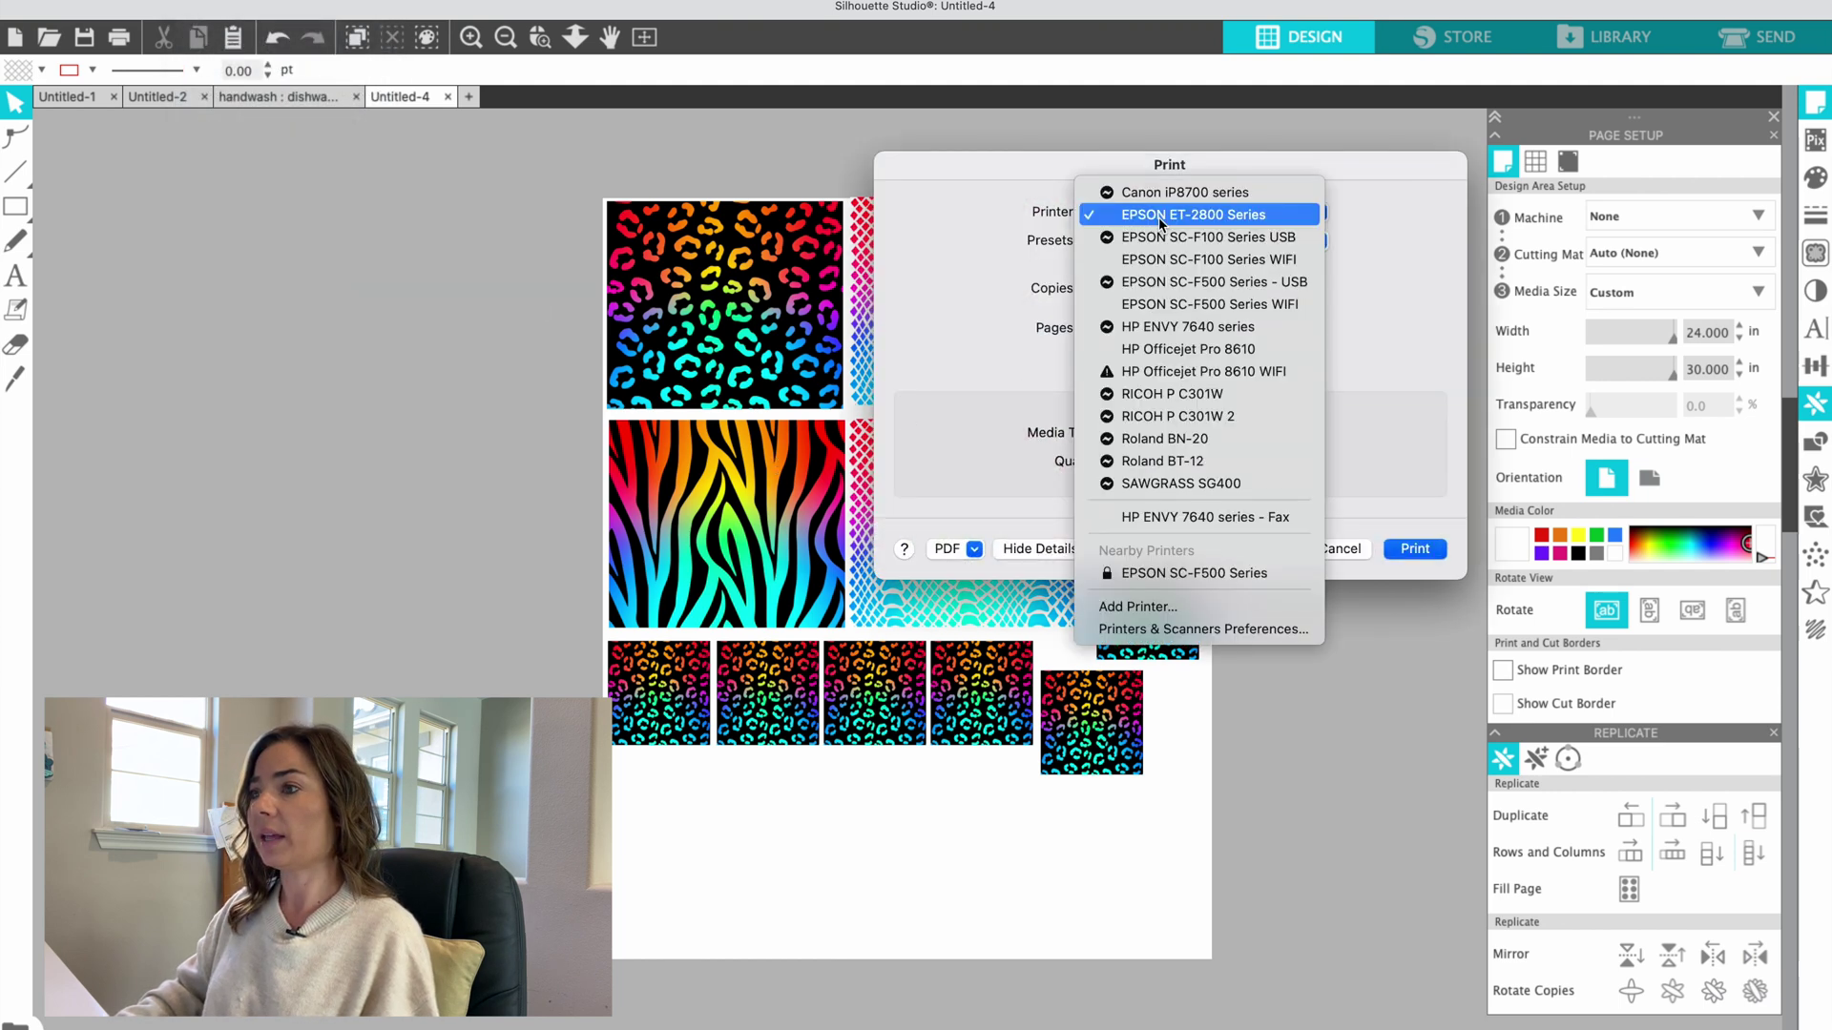
left_click(1178, 307)
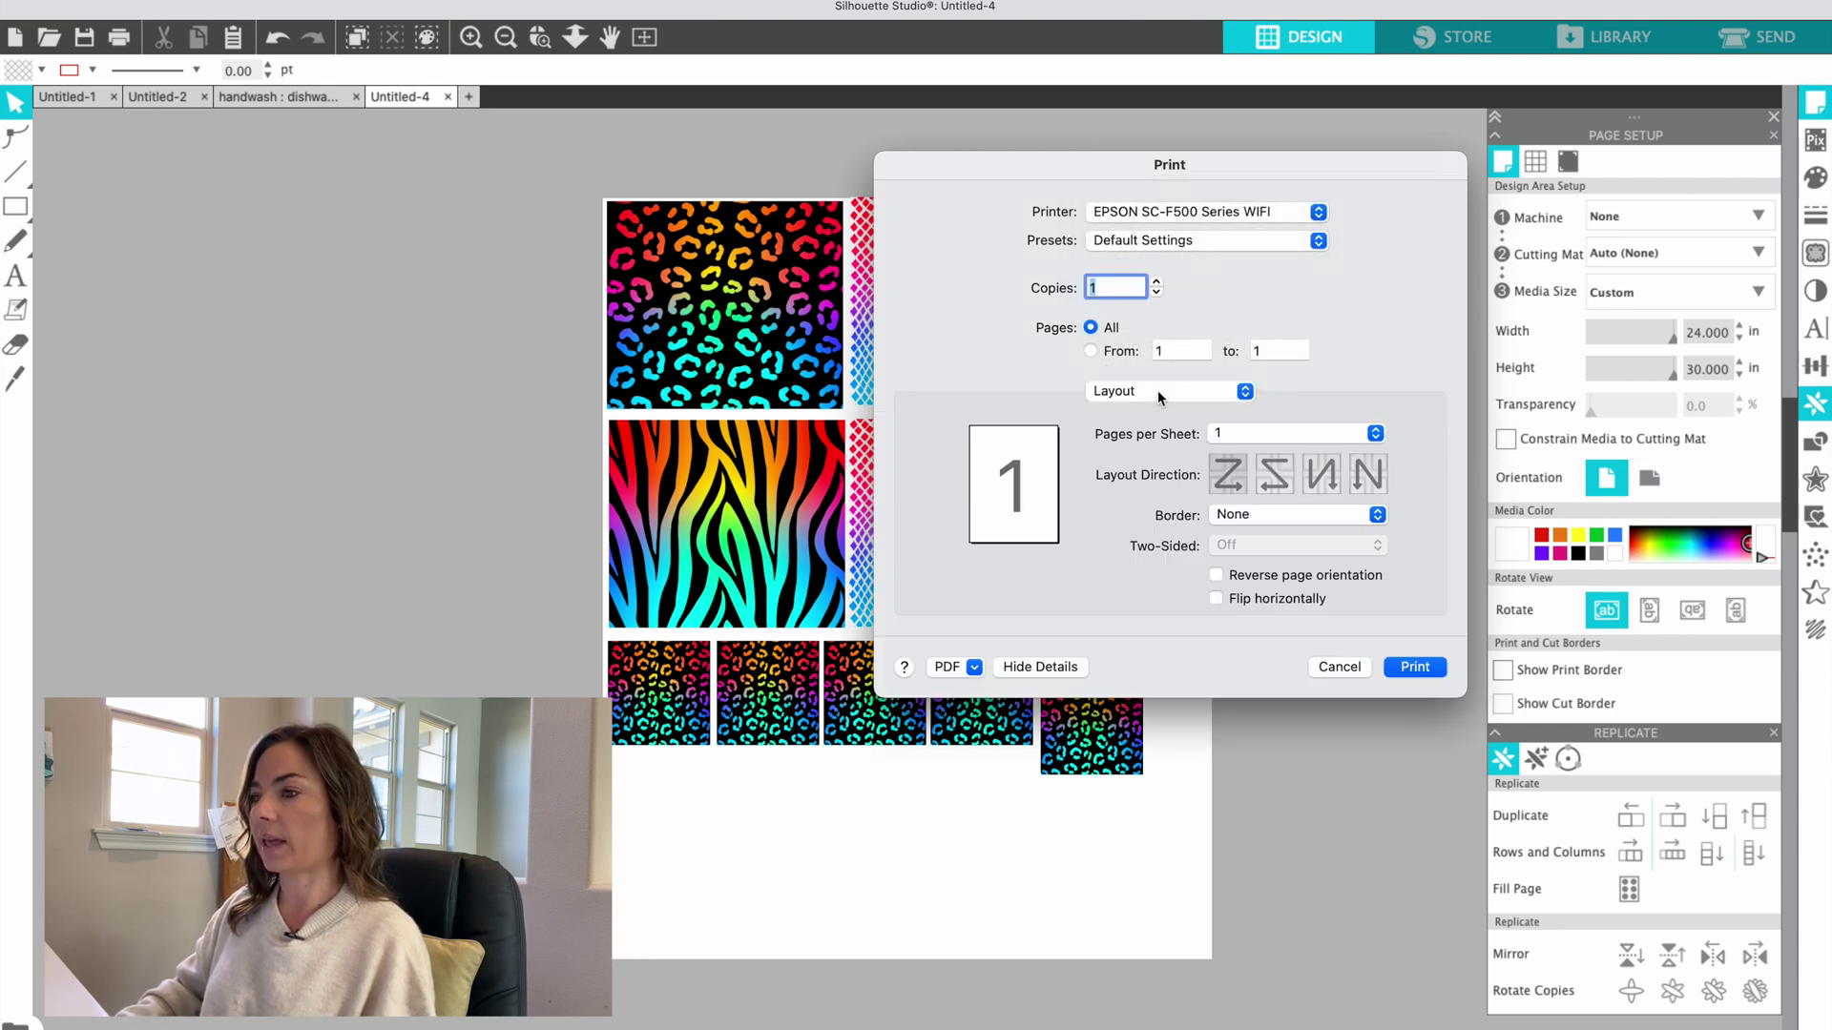
Set colour matching to ColorSync with the Epson SC-F500 General Purpose/Rigid profile
left_click(1148, 389)
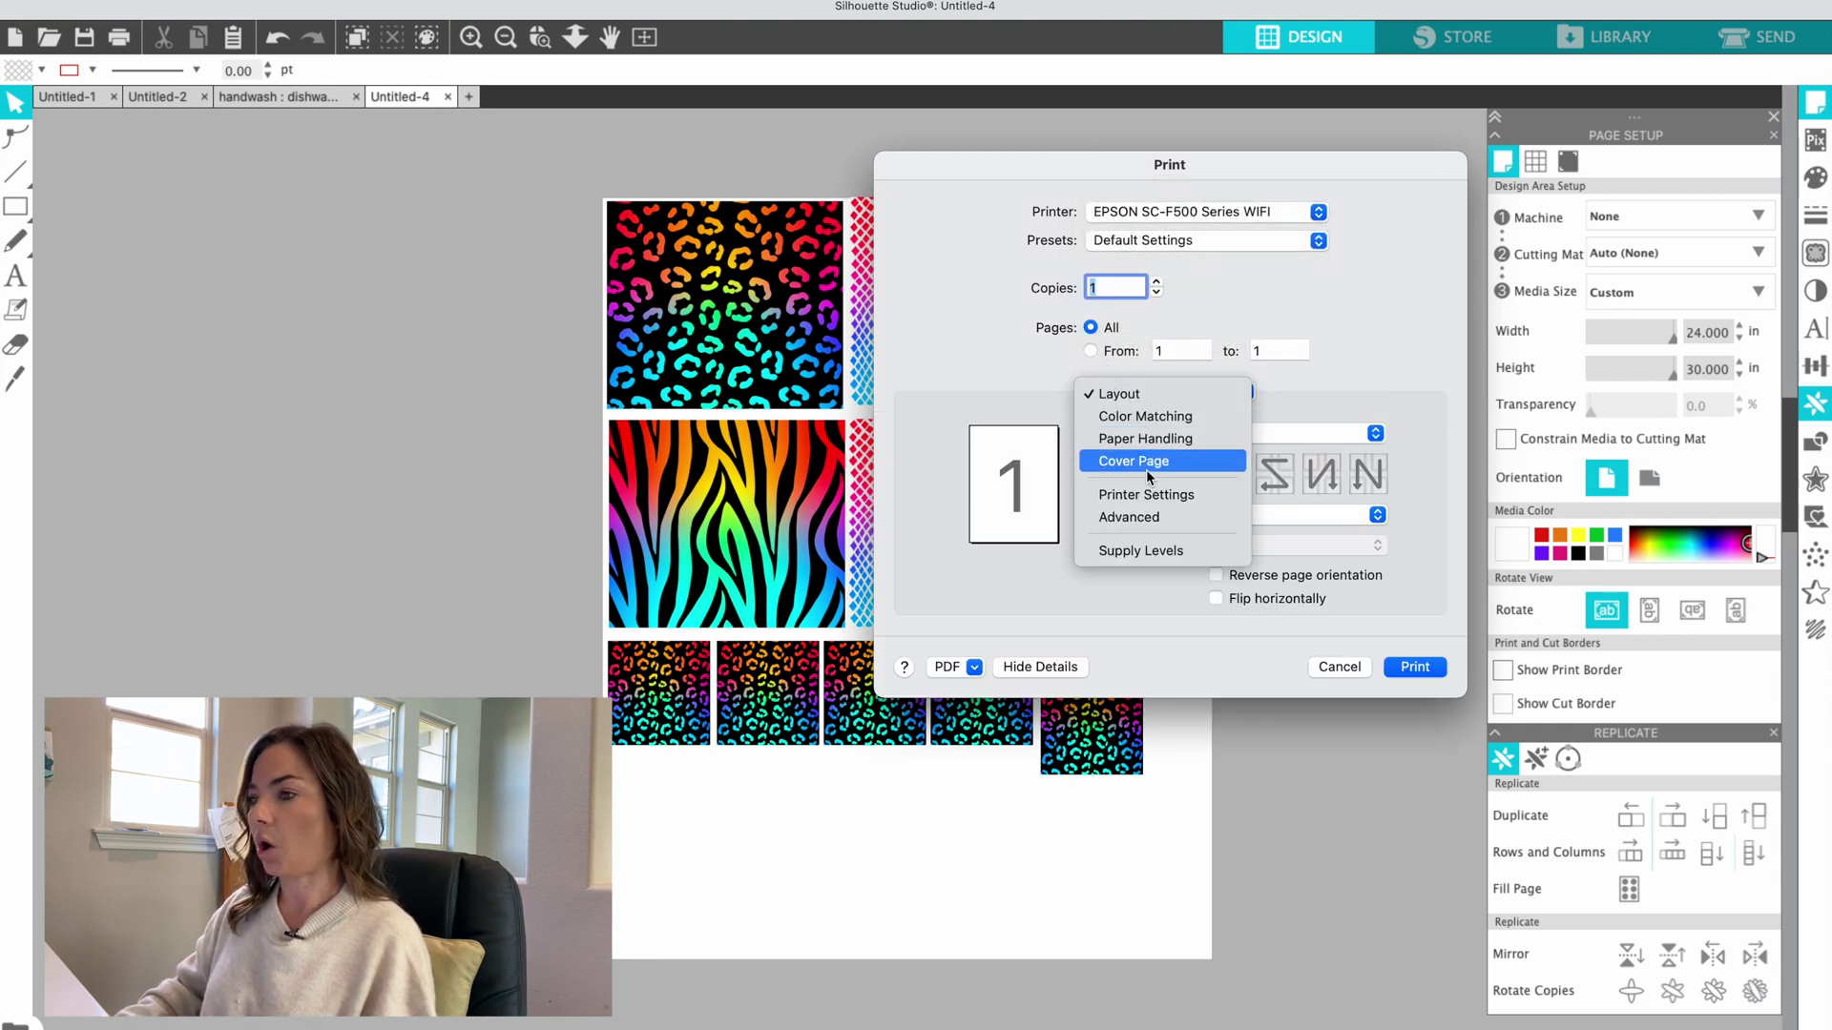
left_click(1163, 418)
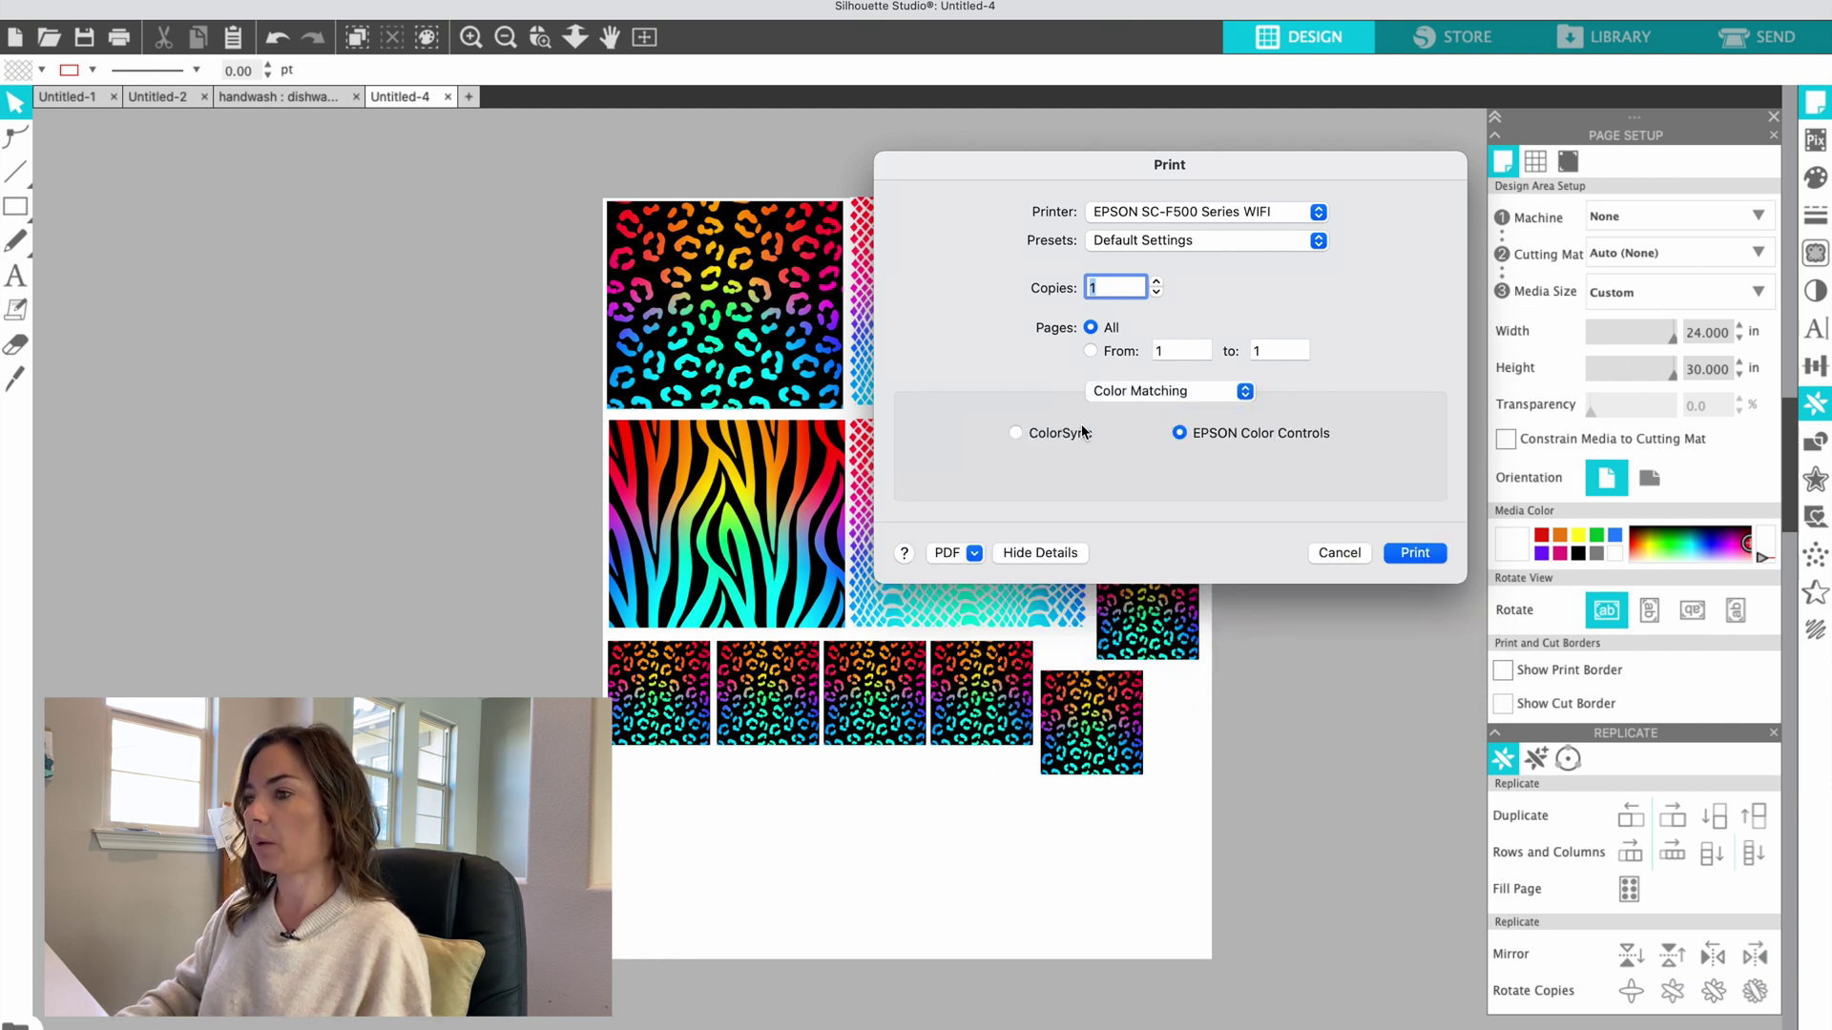
left_click(1074, 437)
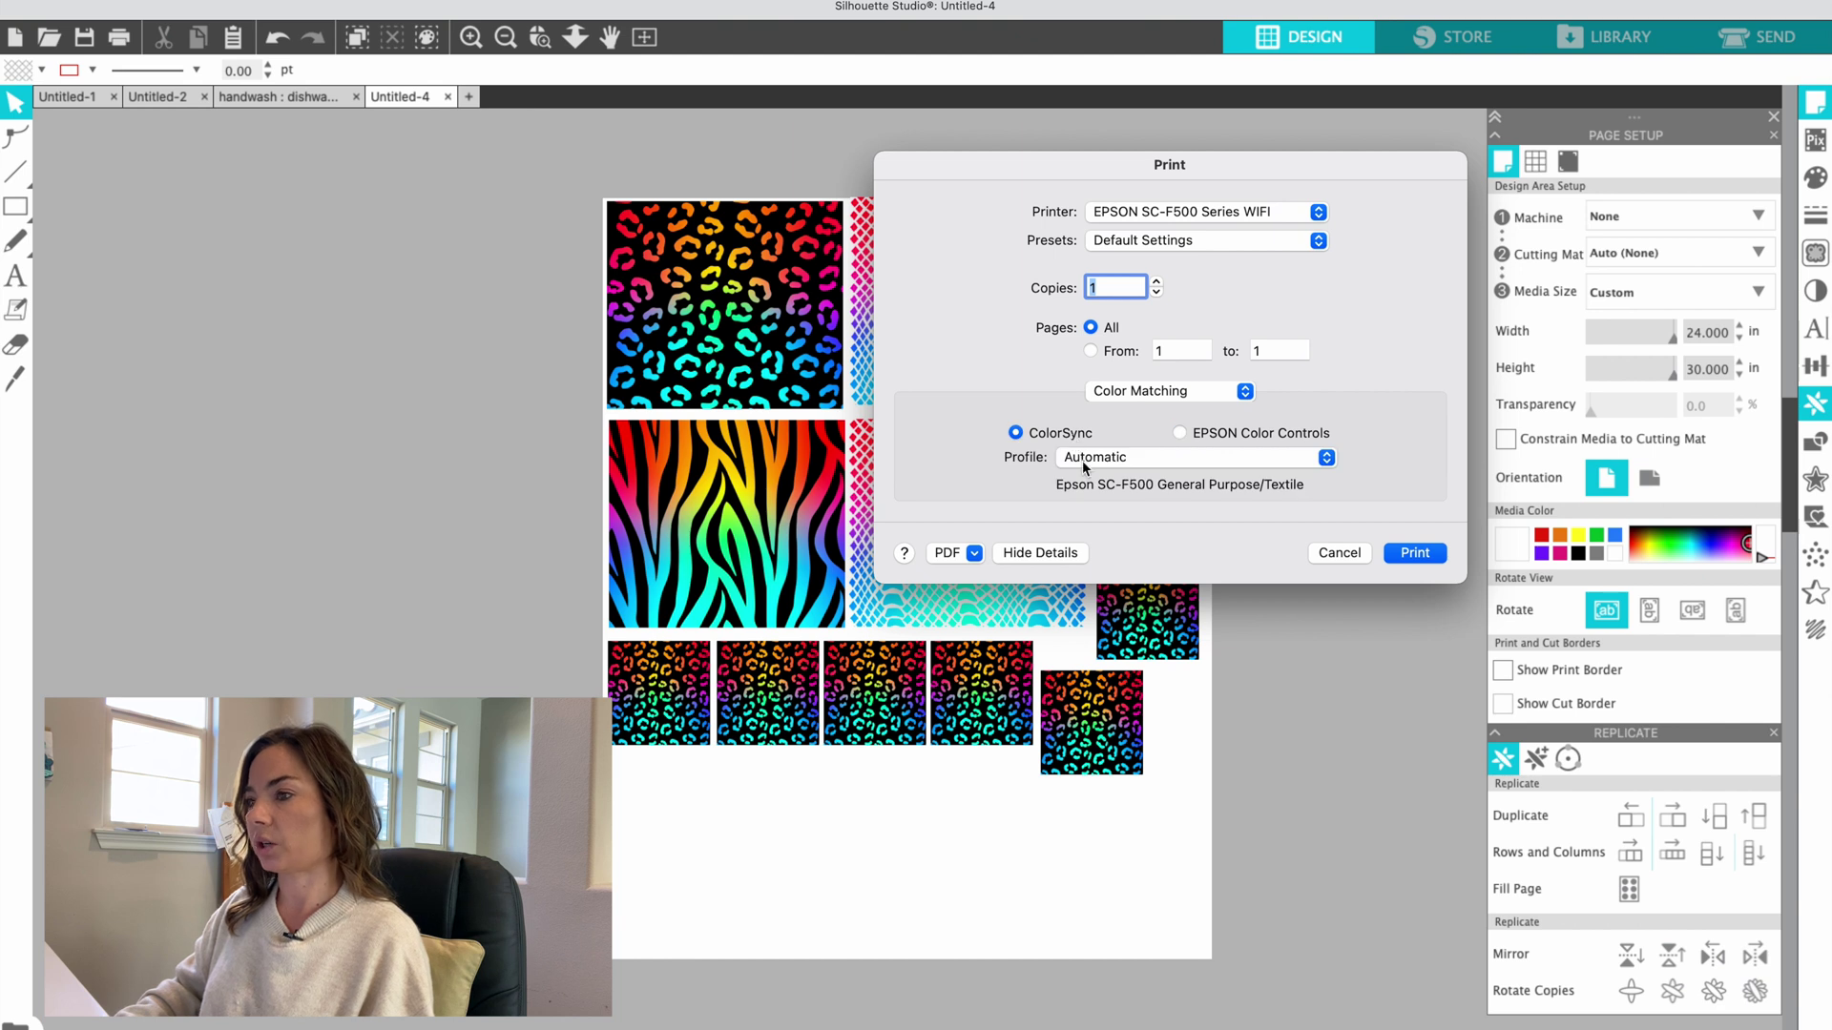
left_click(1082, 464)
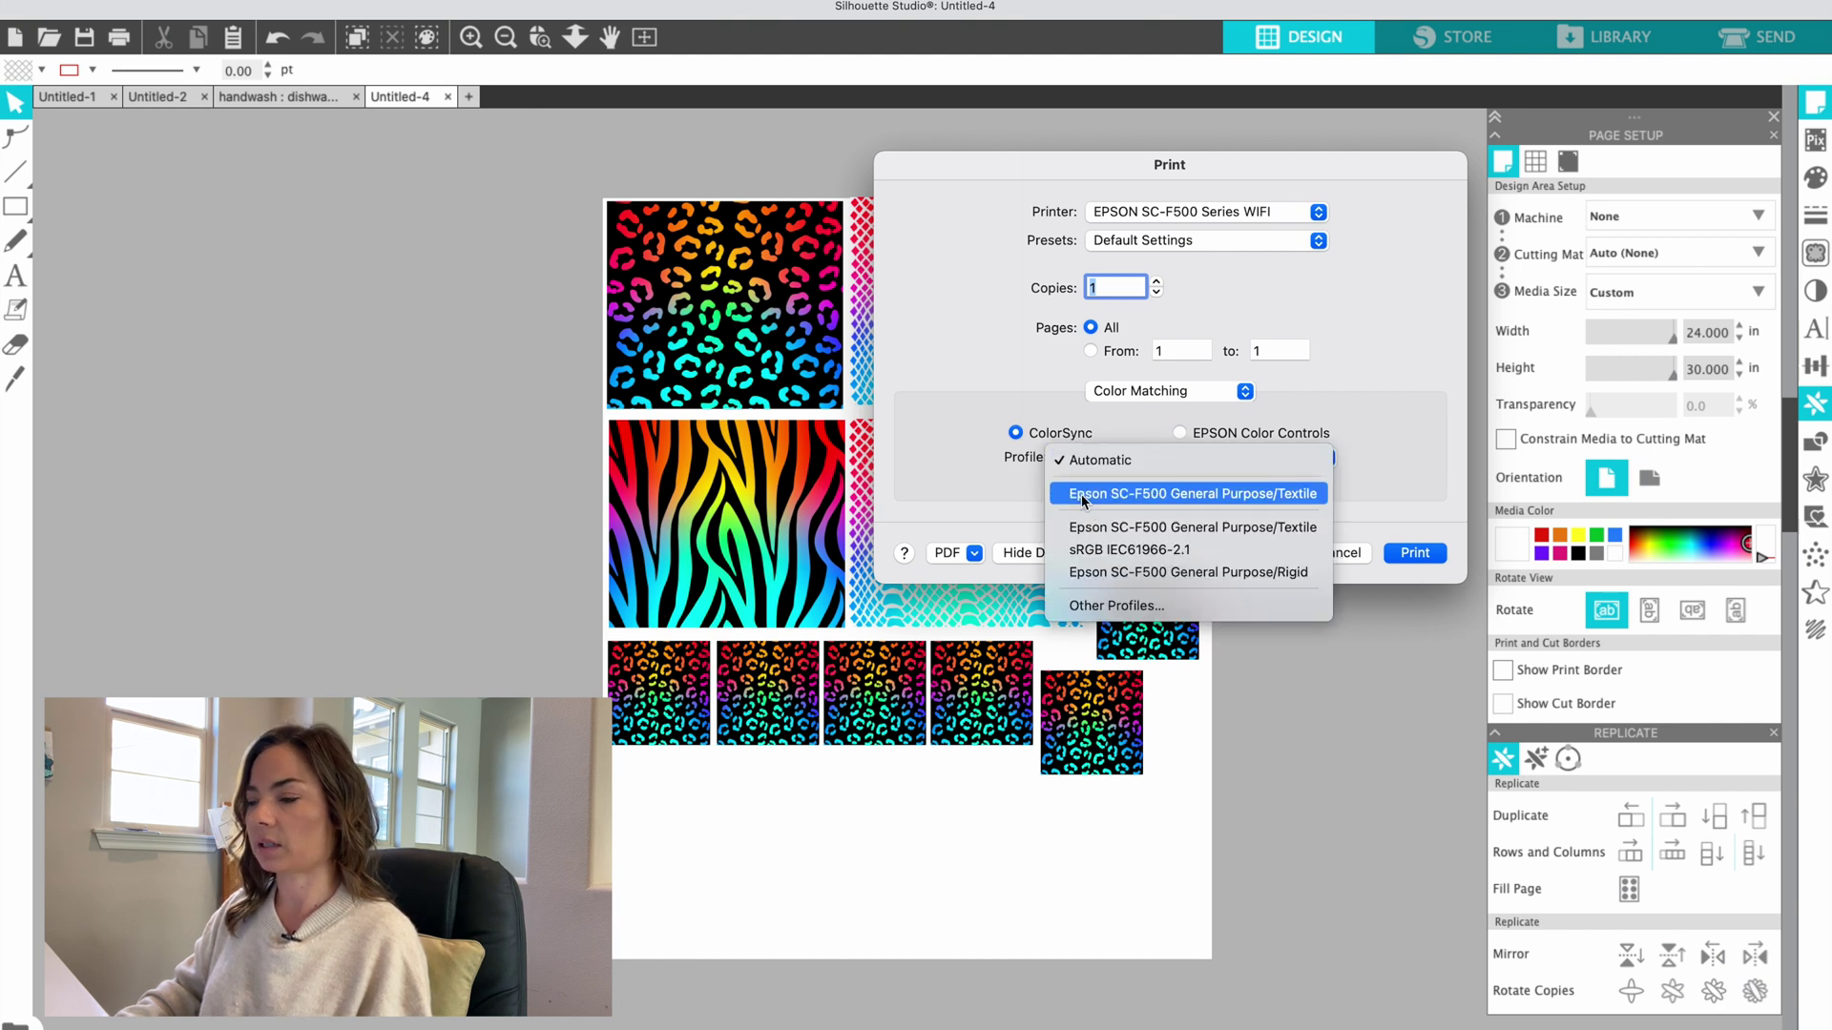
left_click(1077, 572)
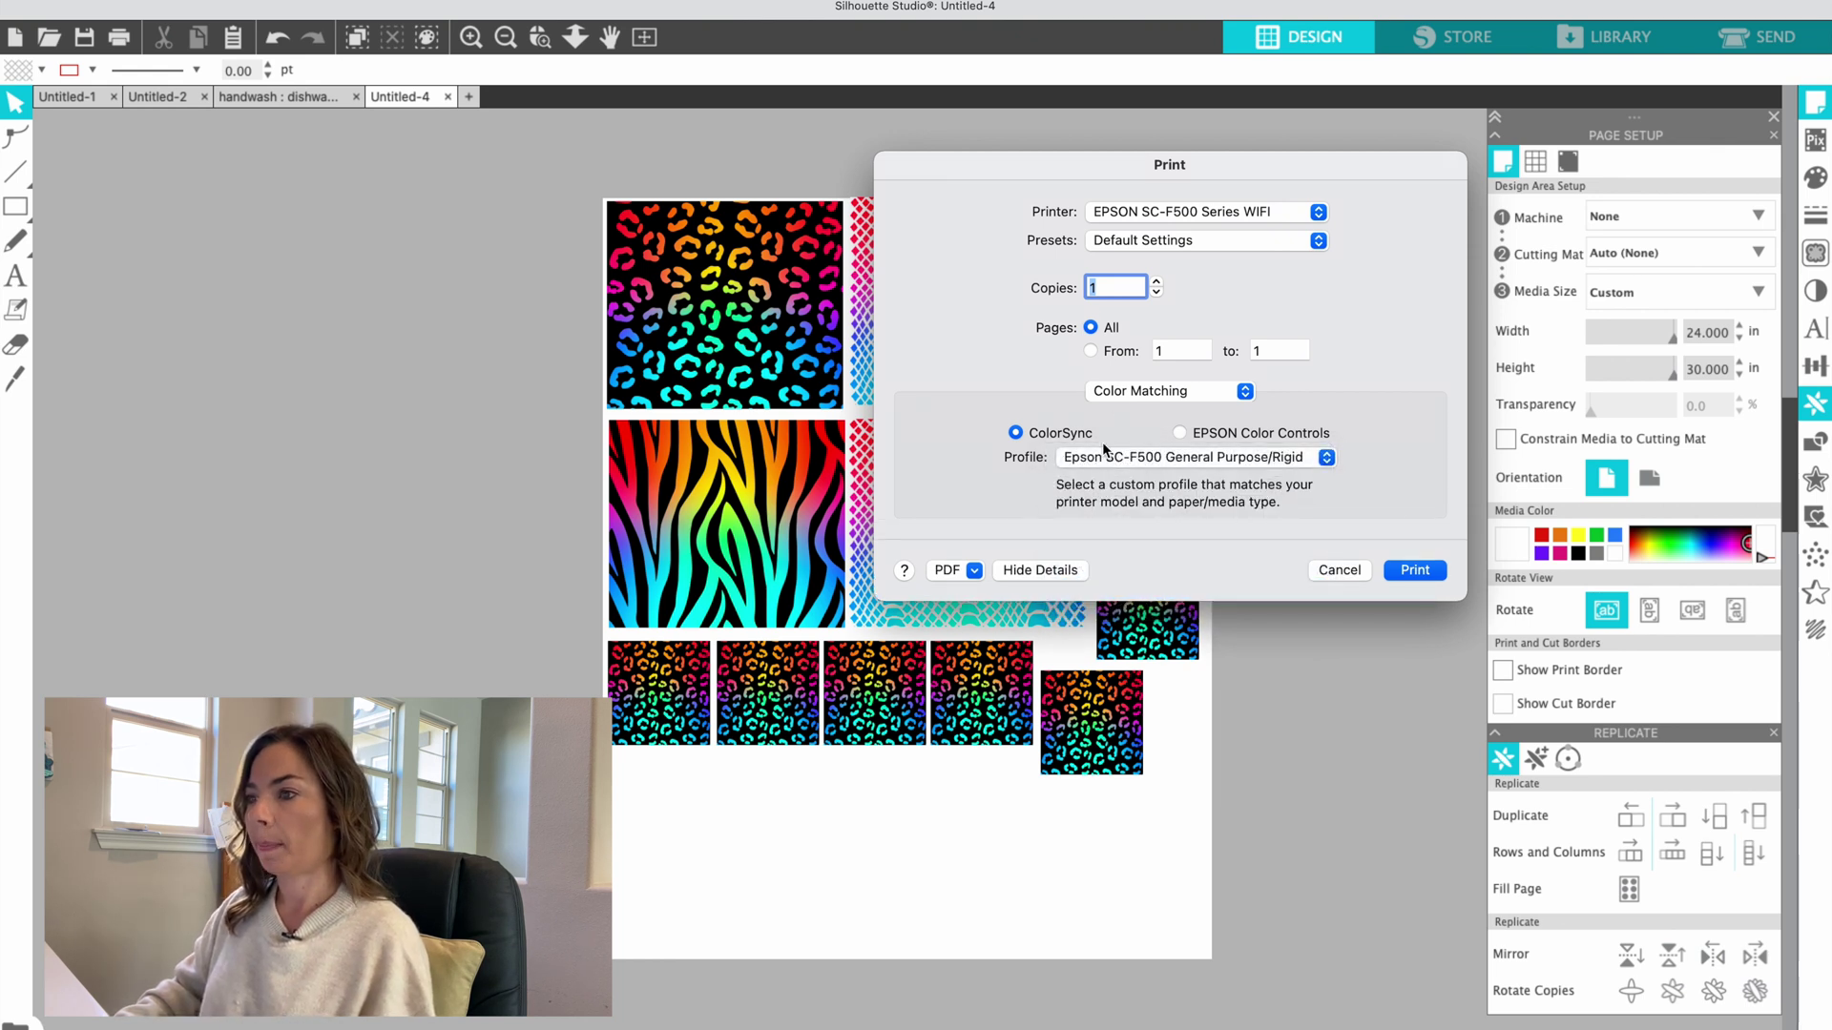
left_click(1115, 394)
Move from Paper Handling to the Printer Settings pane, leaving the output size unchanged
left_click(1114, 417)
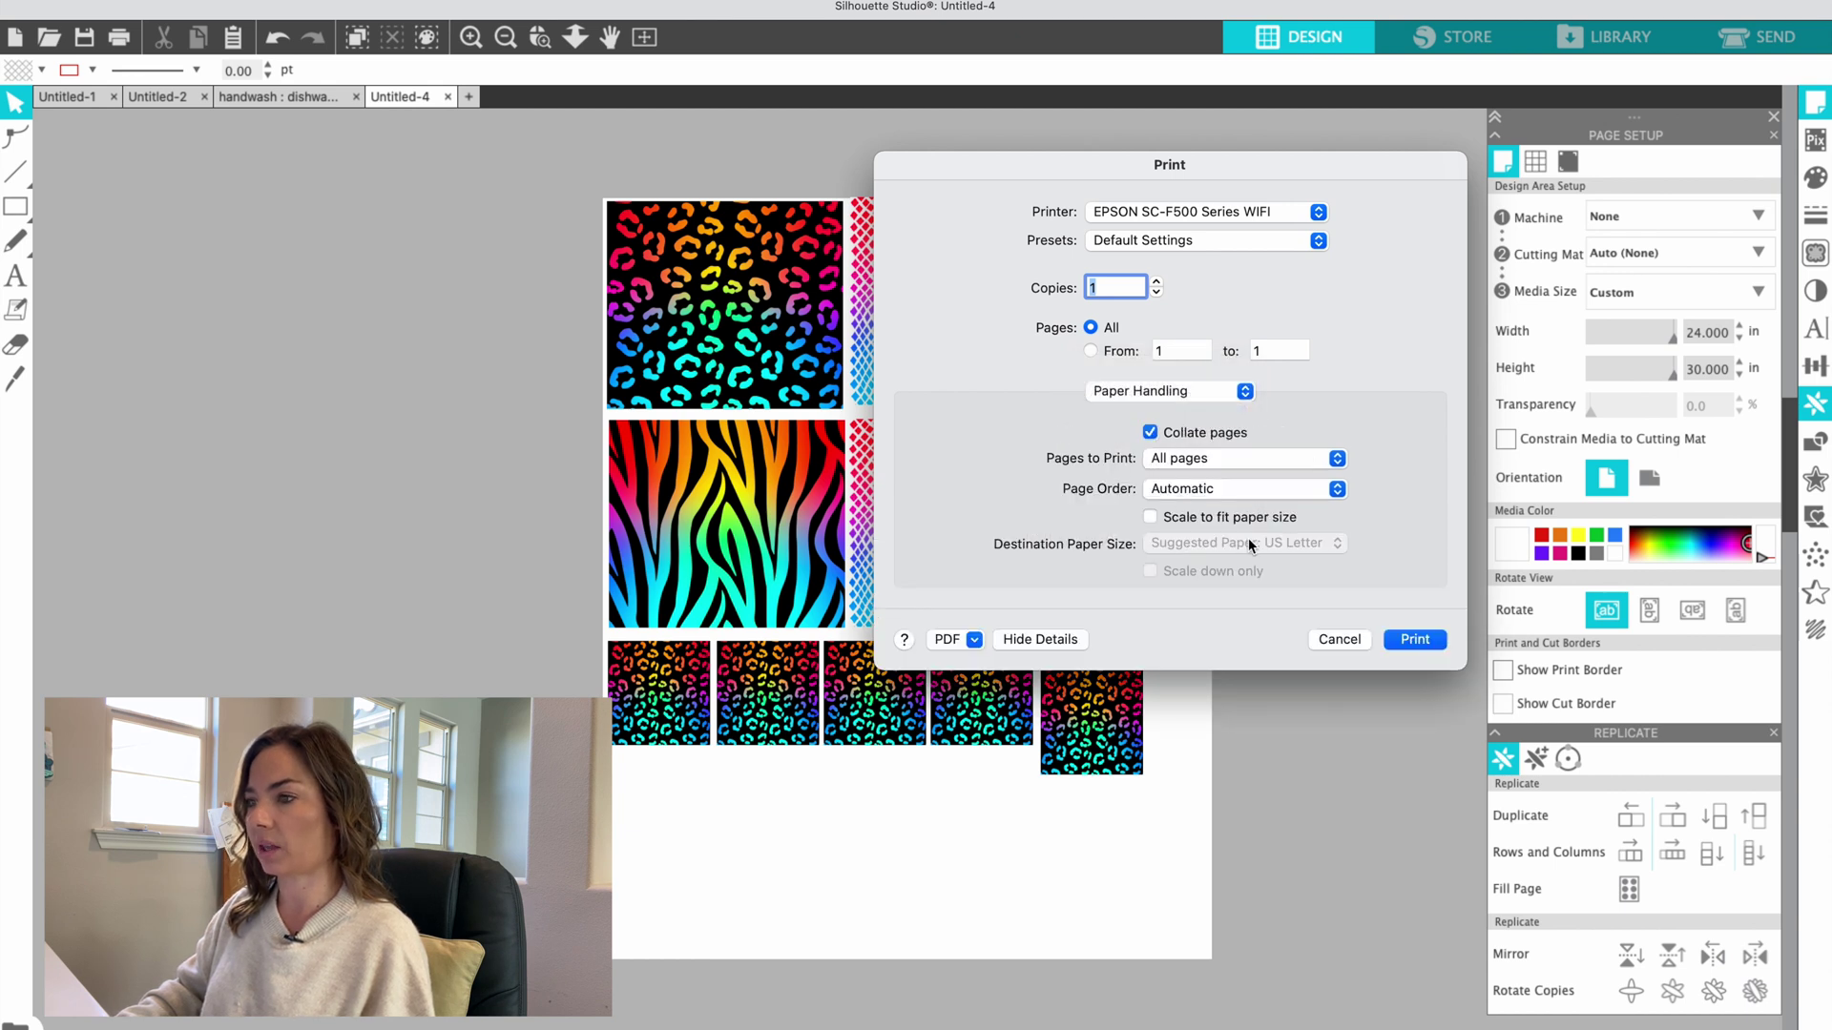
left_click(1184, 393)
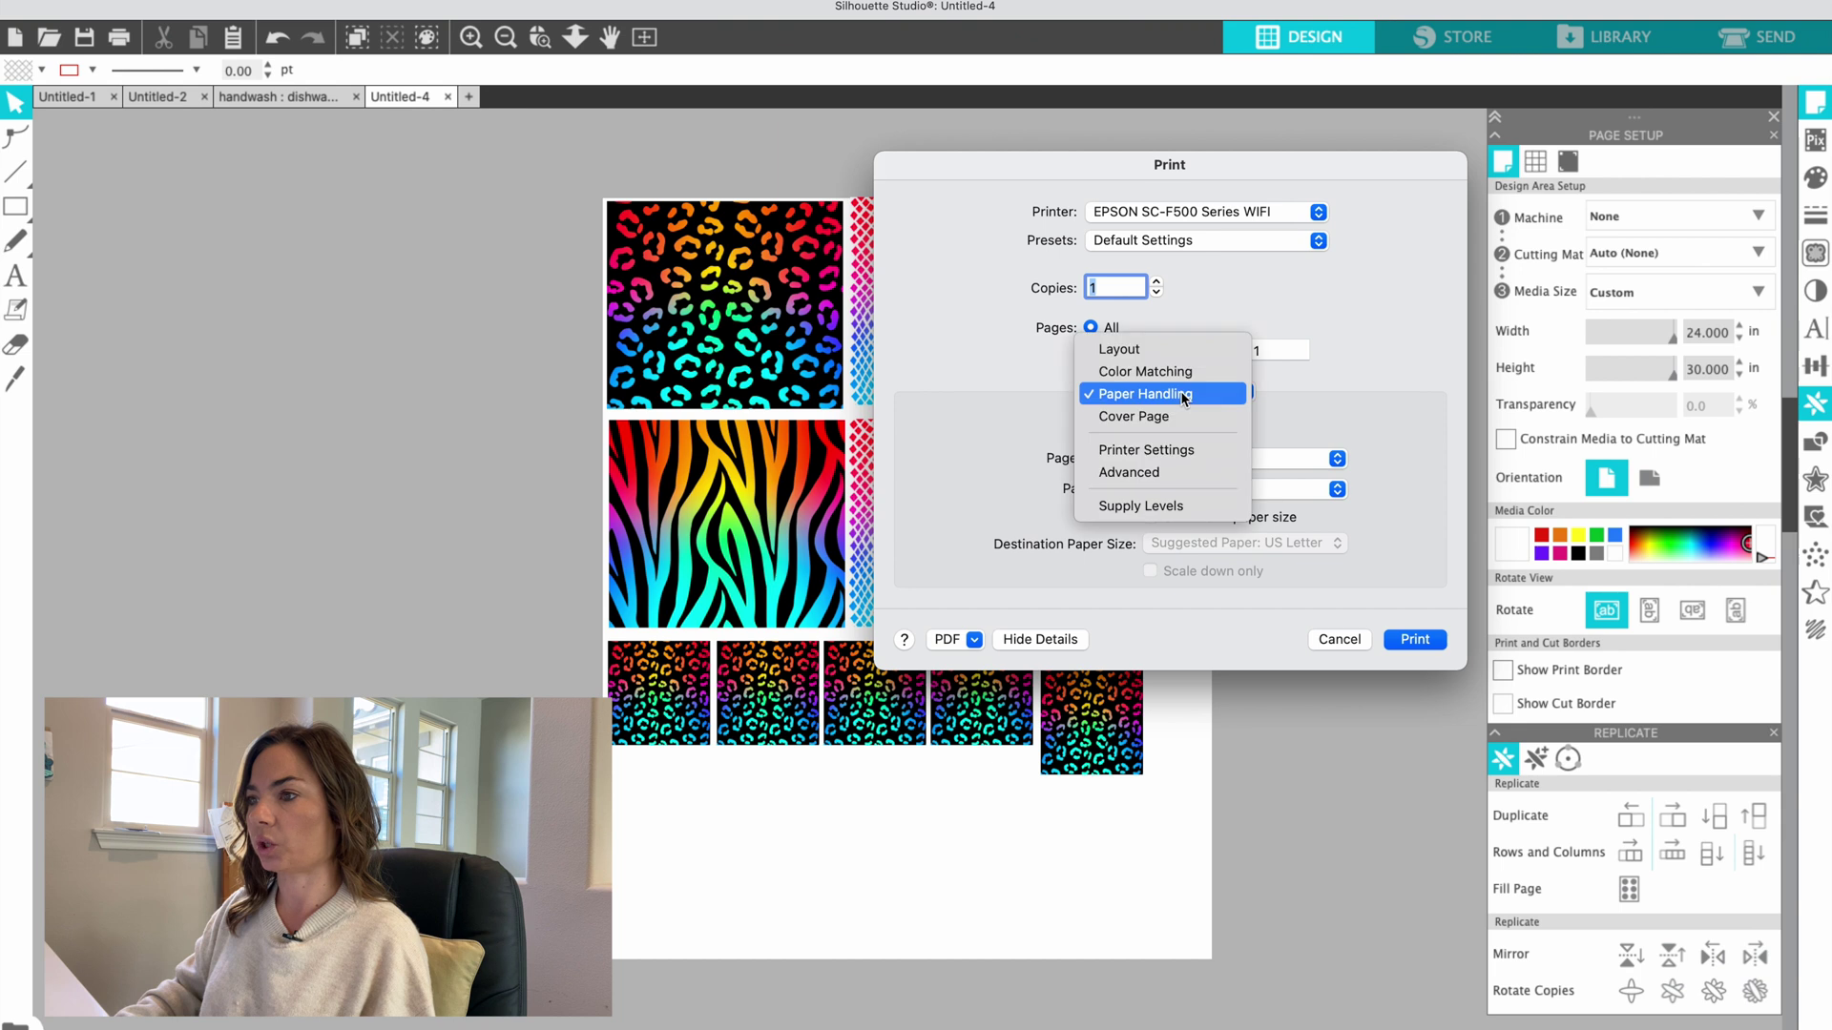
left_click(1176, 448)
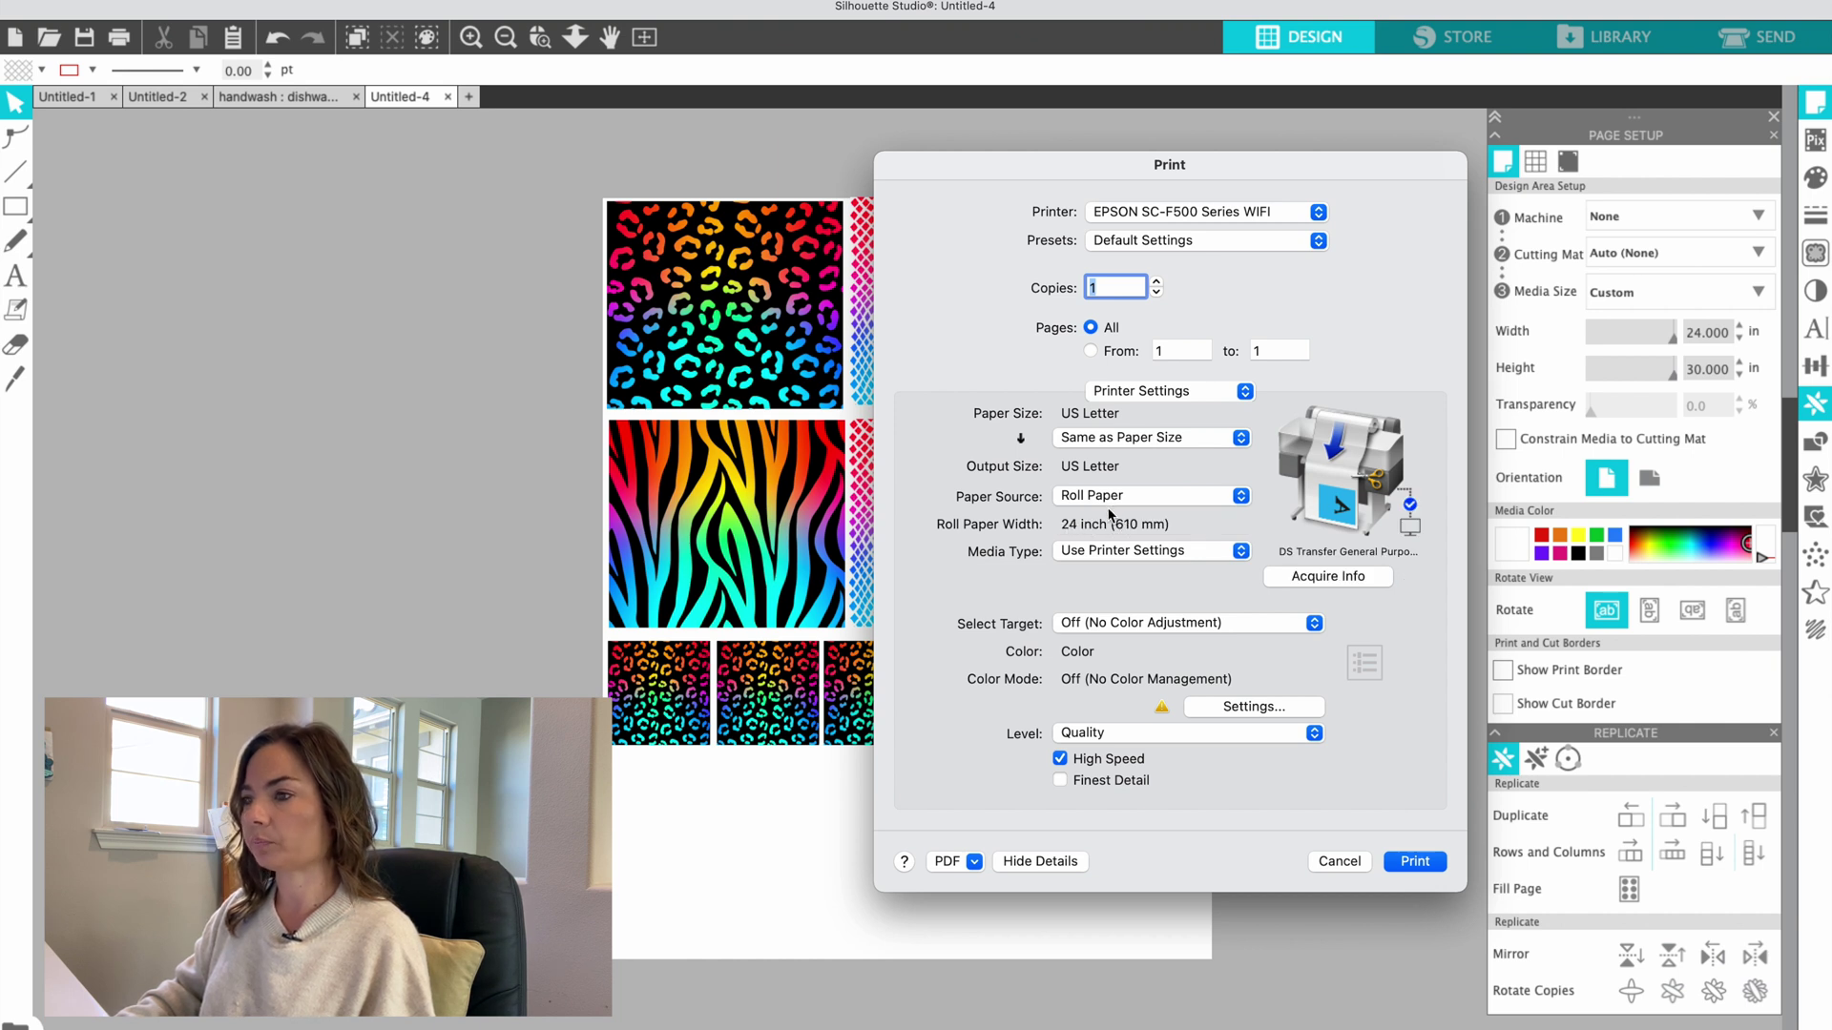
left_click(1113, 445)
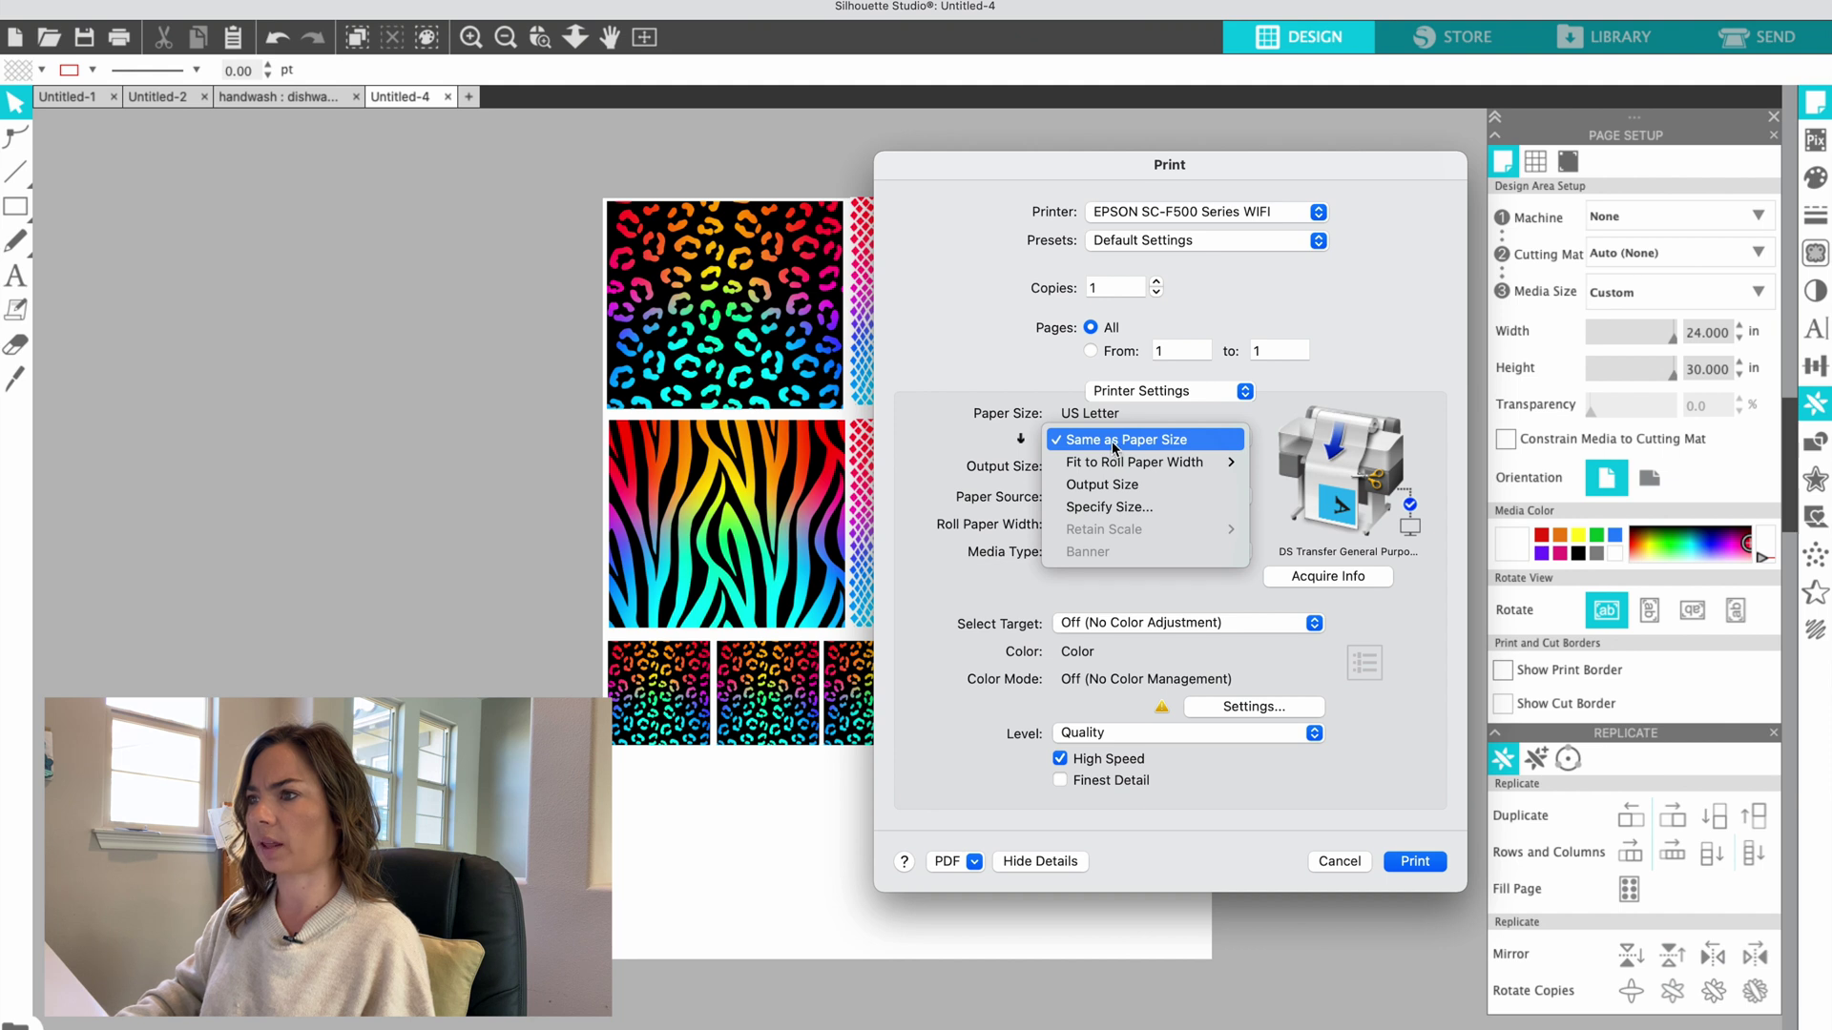
left_click(1113, 444)
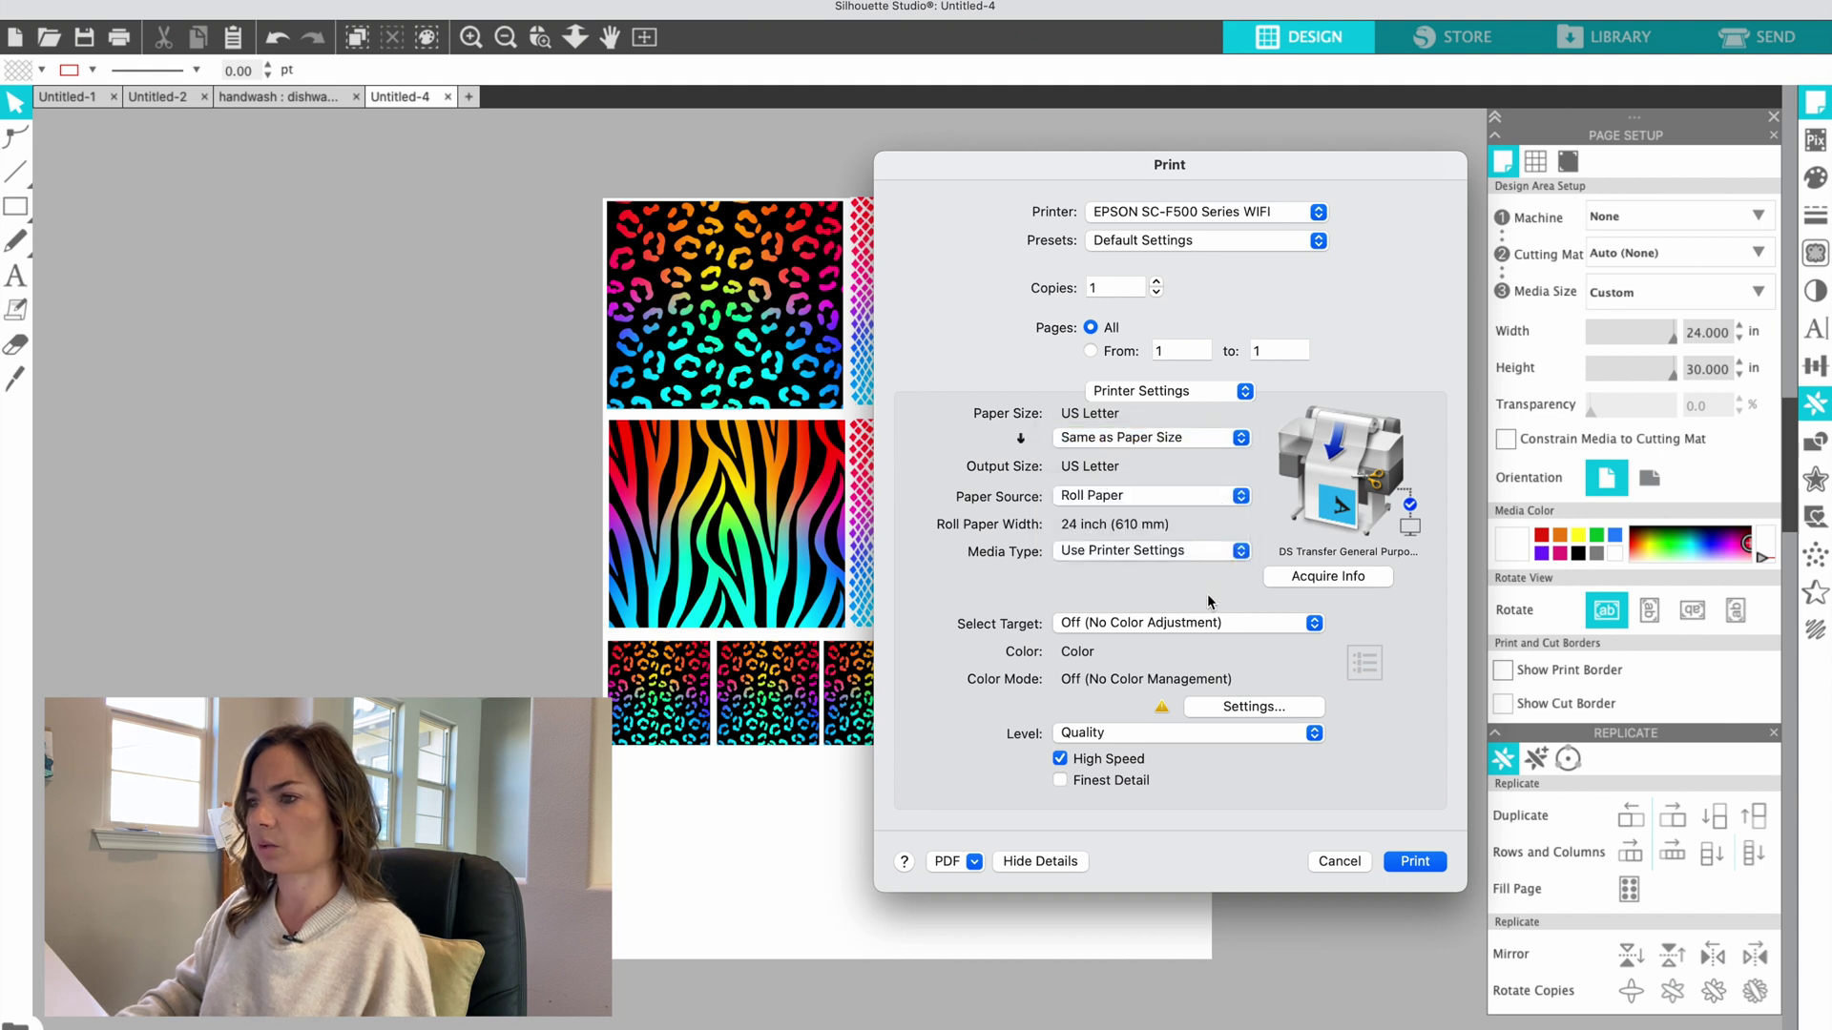
Raise the print quality Level to Max Quality and print
left_click(1141, 732)
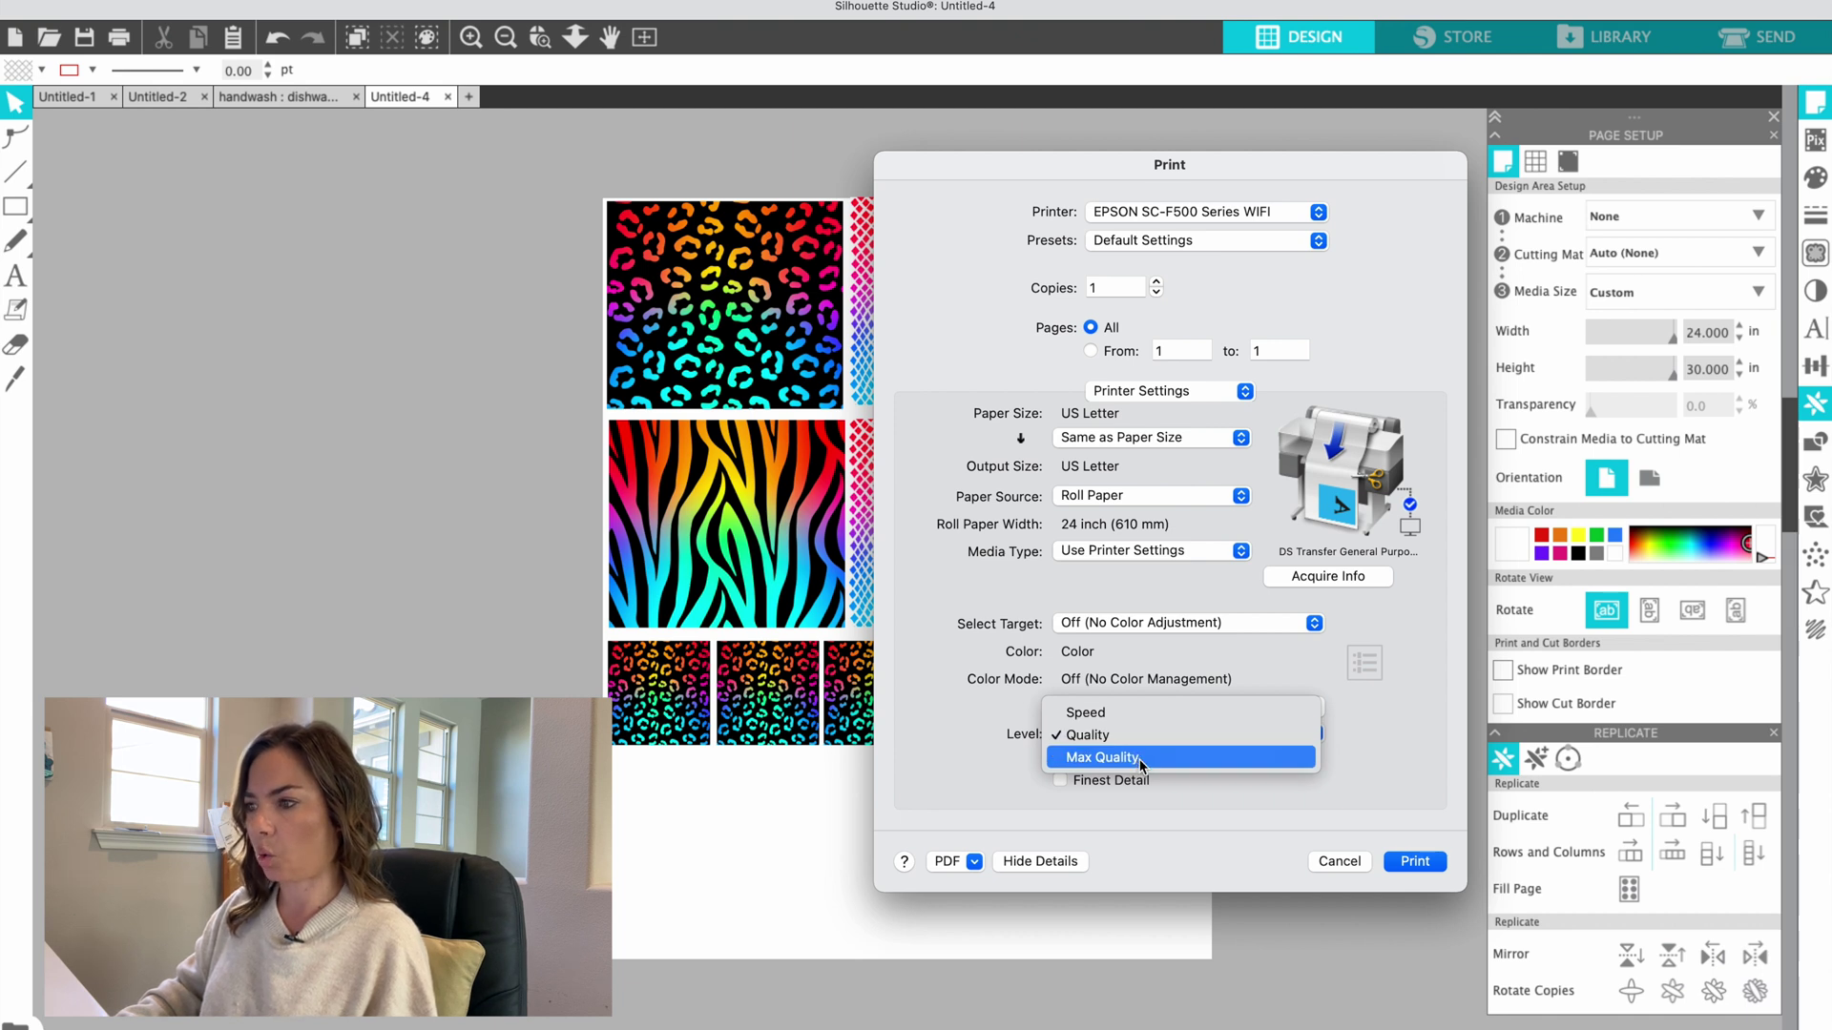
left_click(1149, 760)
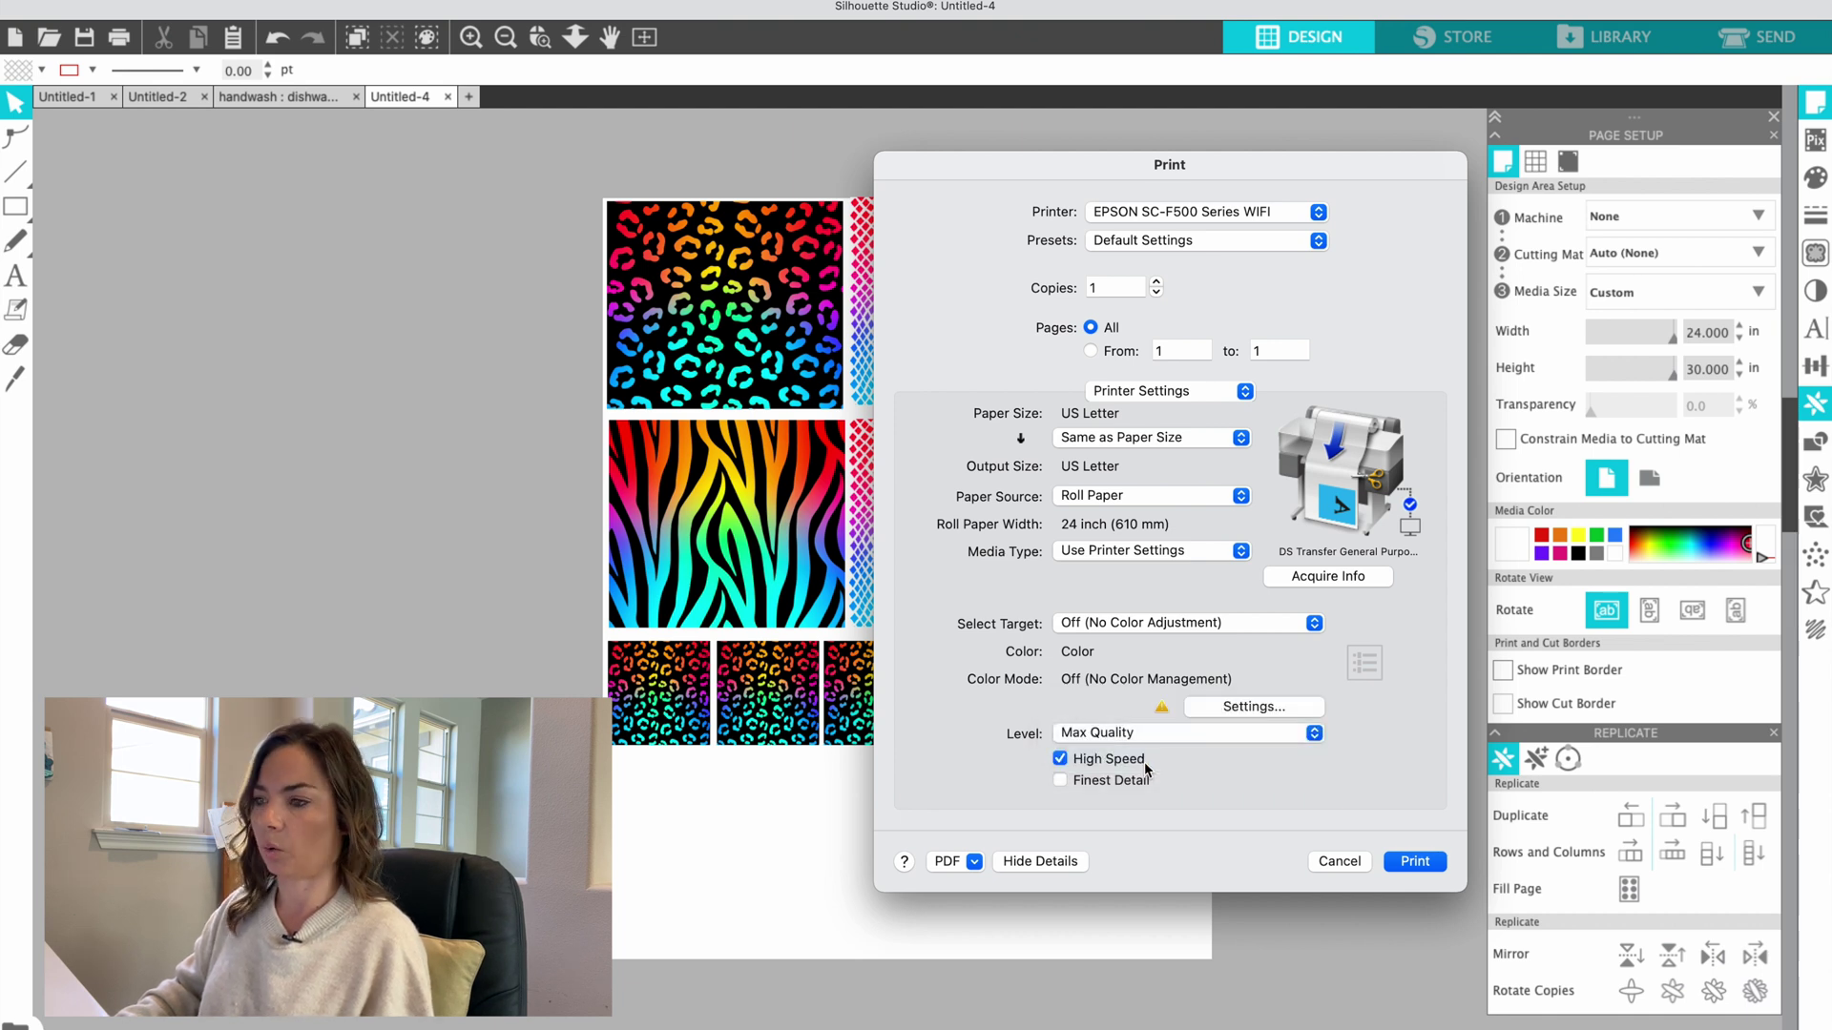
left_click(1100, 734)
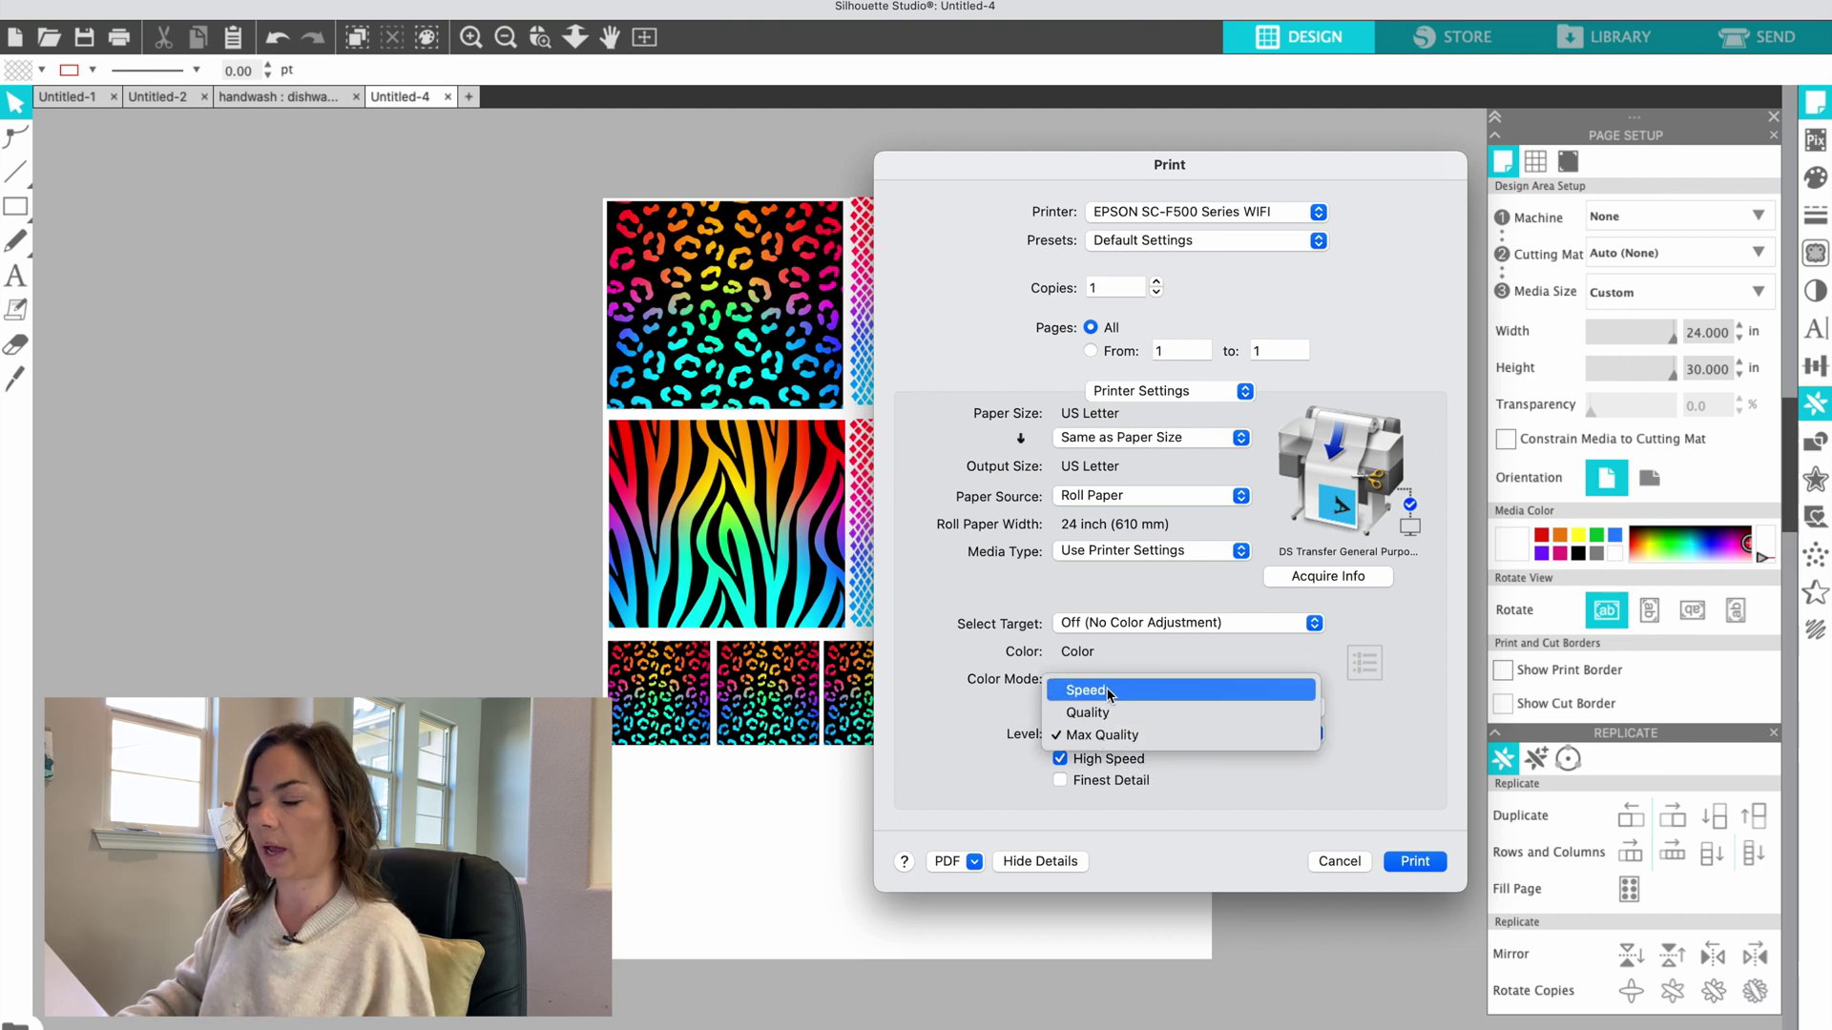
left_click(1006, 784)
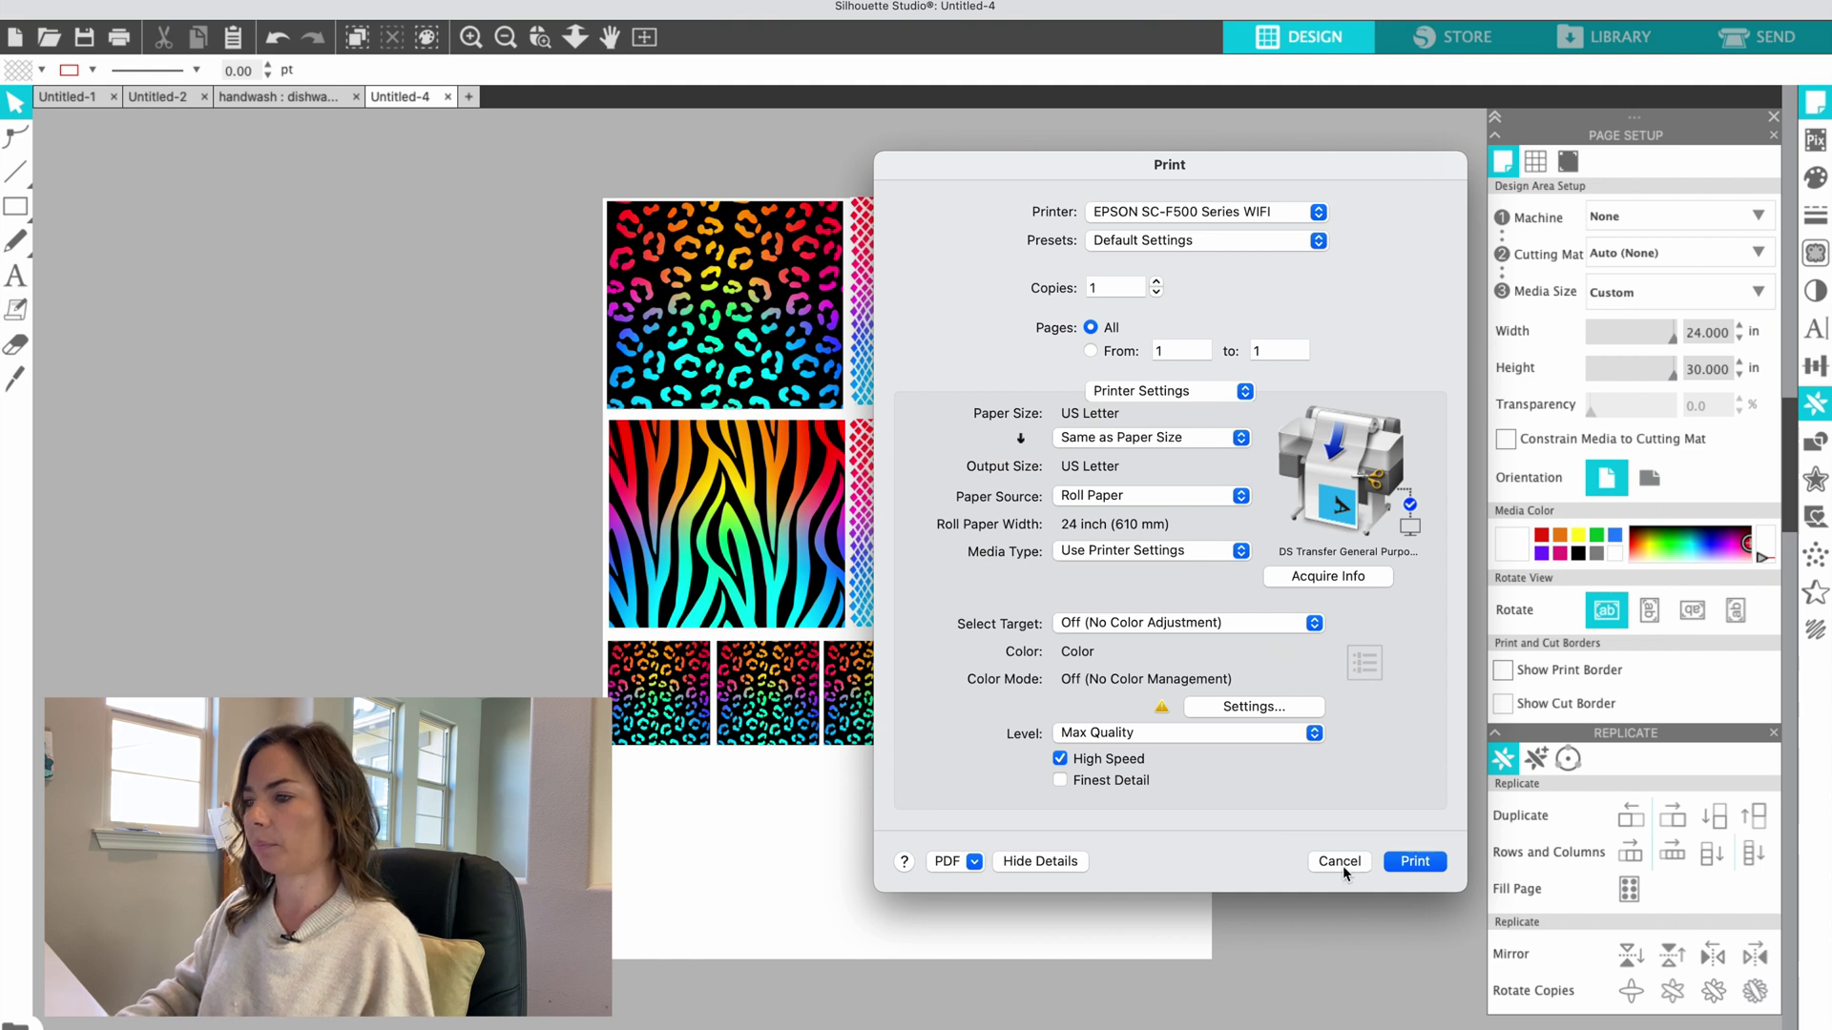
left_click(1415, 862)
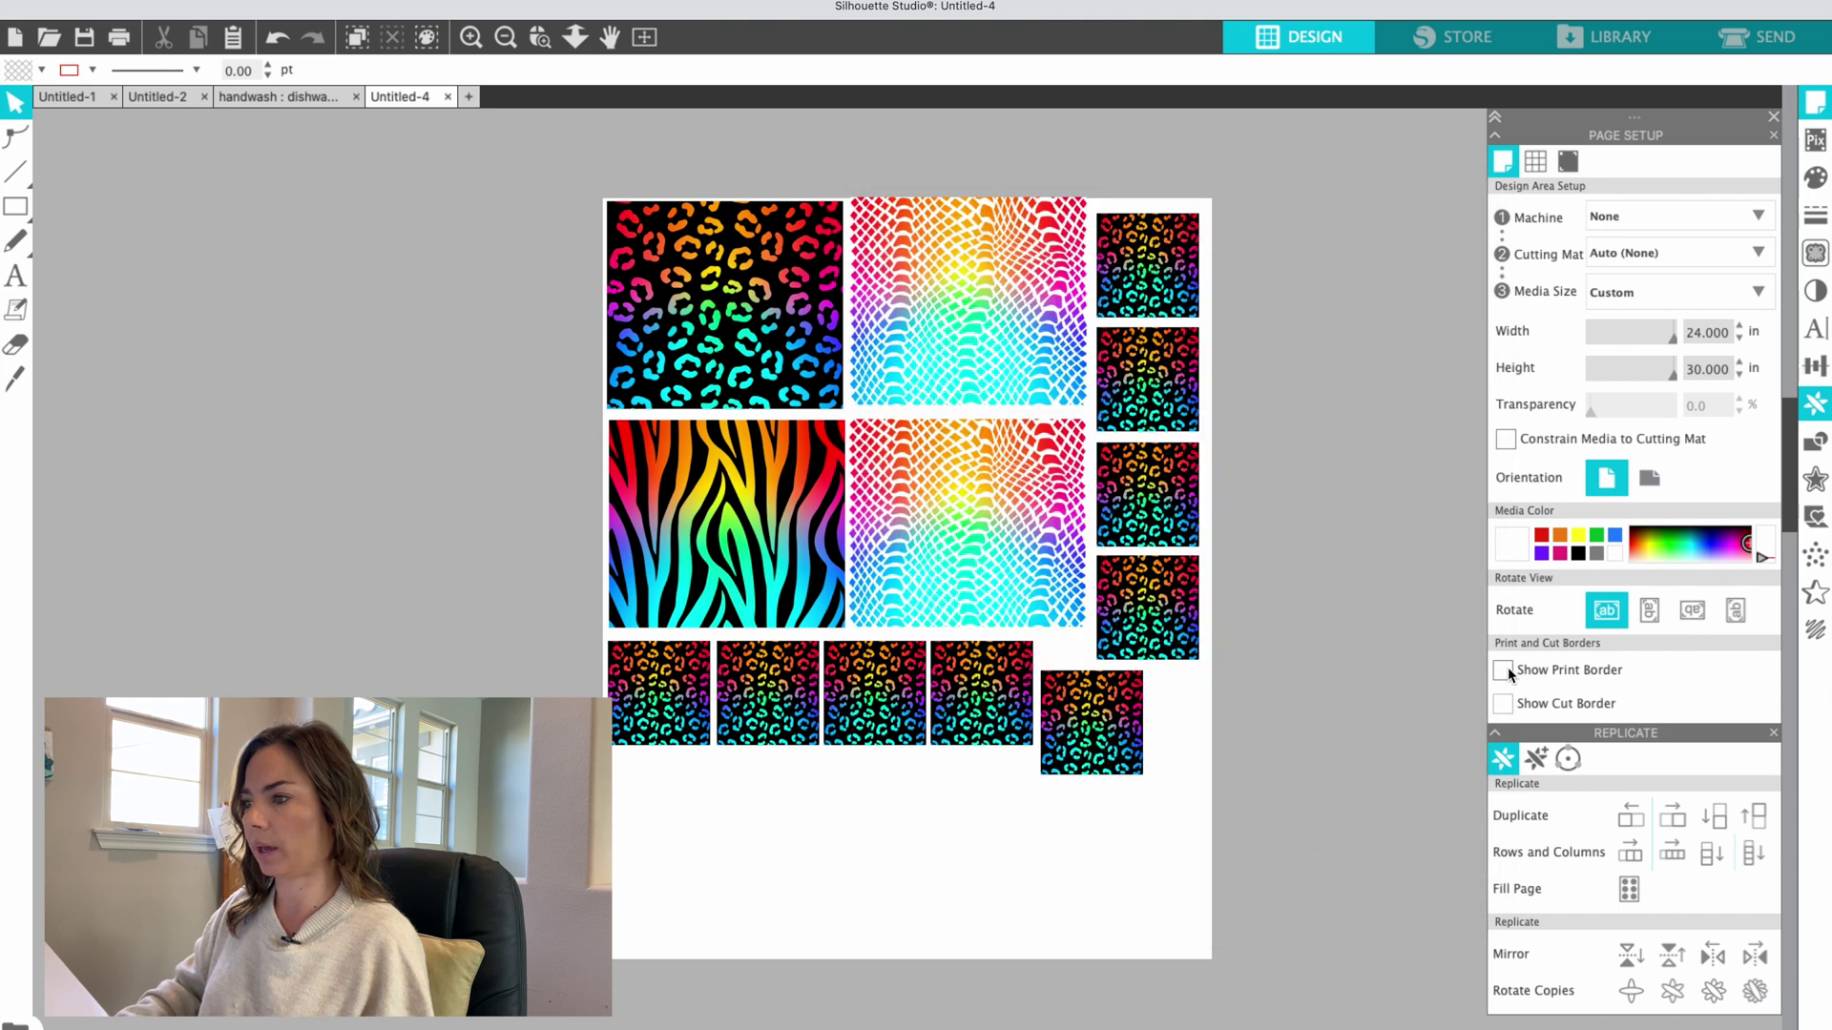
Turn on Show Print Border and zoom in on the page
left_click(1502, 672)
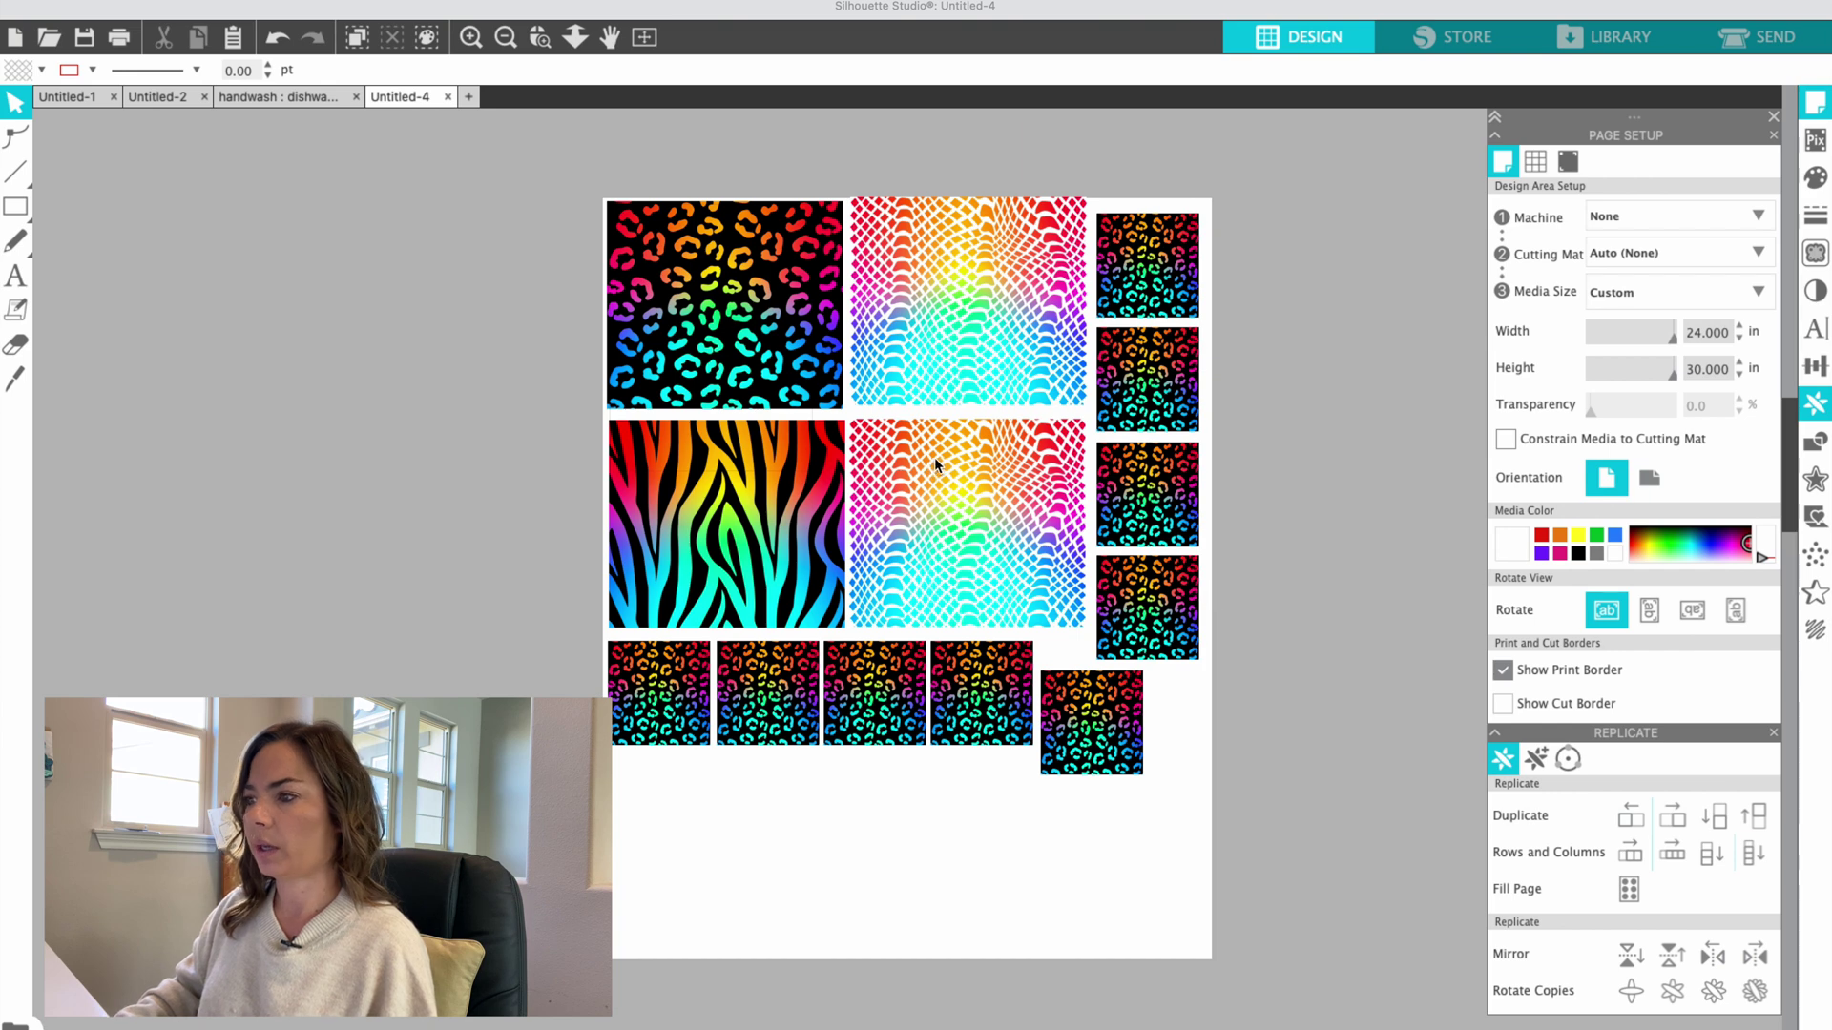
left_click(471, 37)
scroll(584, 275, "up", 3)
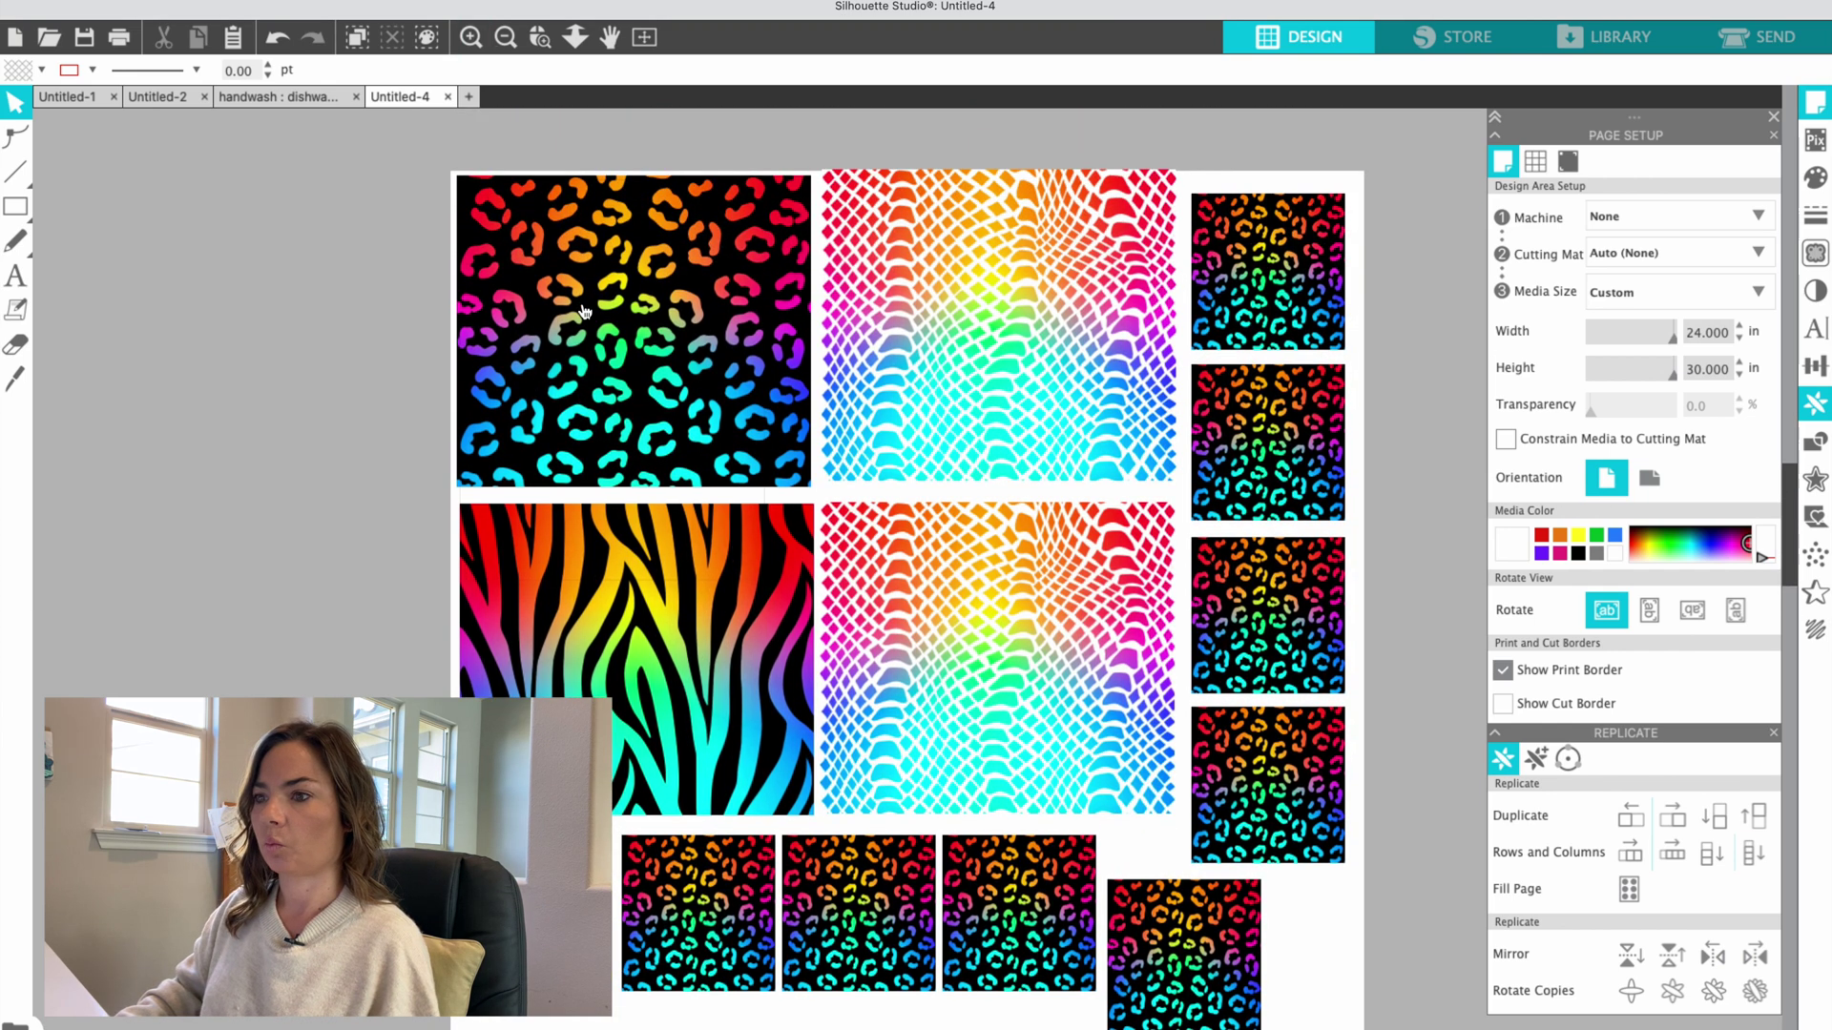
Move the leopard and zebra tiles off the page to the left and select the upper snakeskin tile
left_click_drag(596, 318, 227, 308)
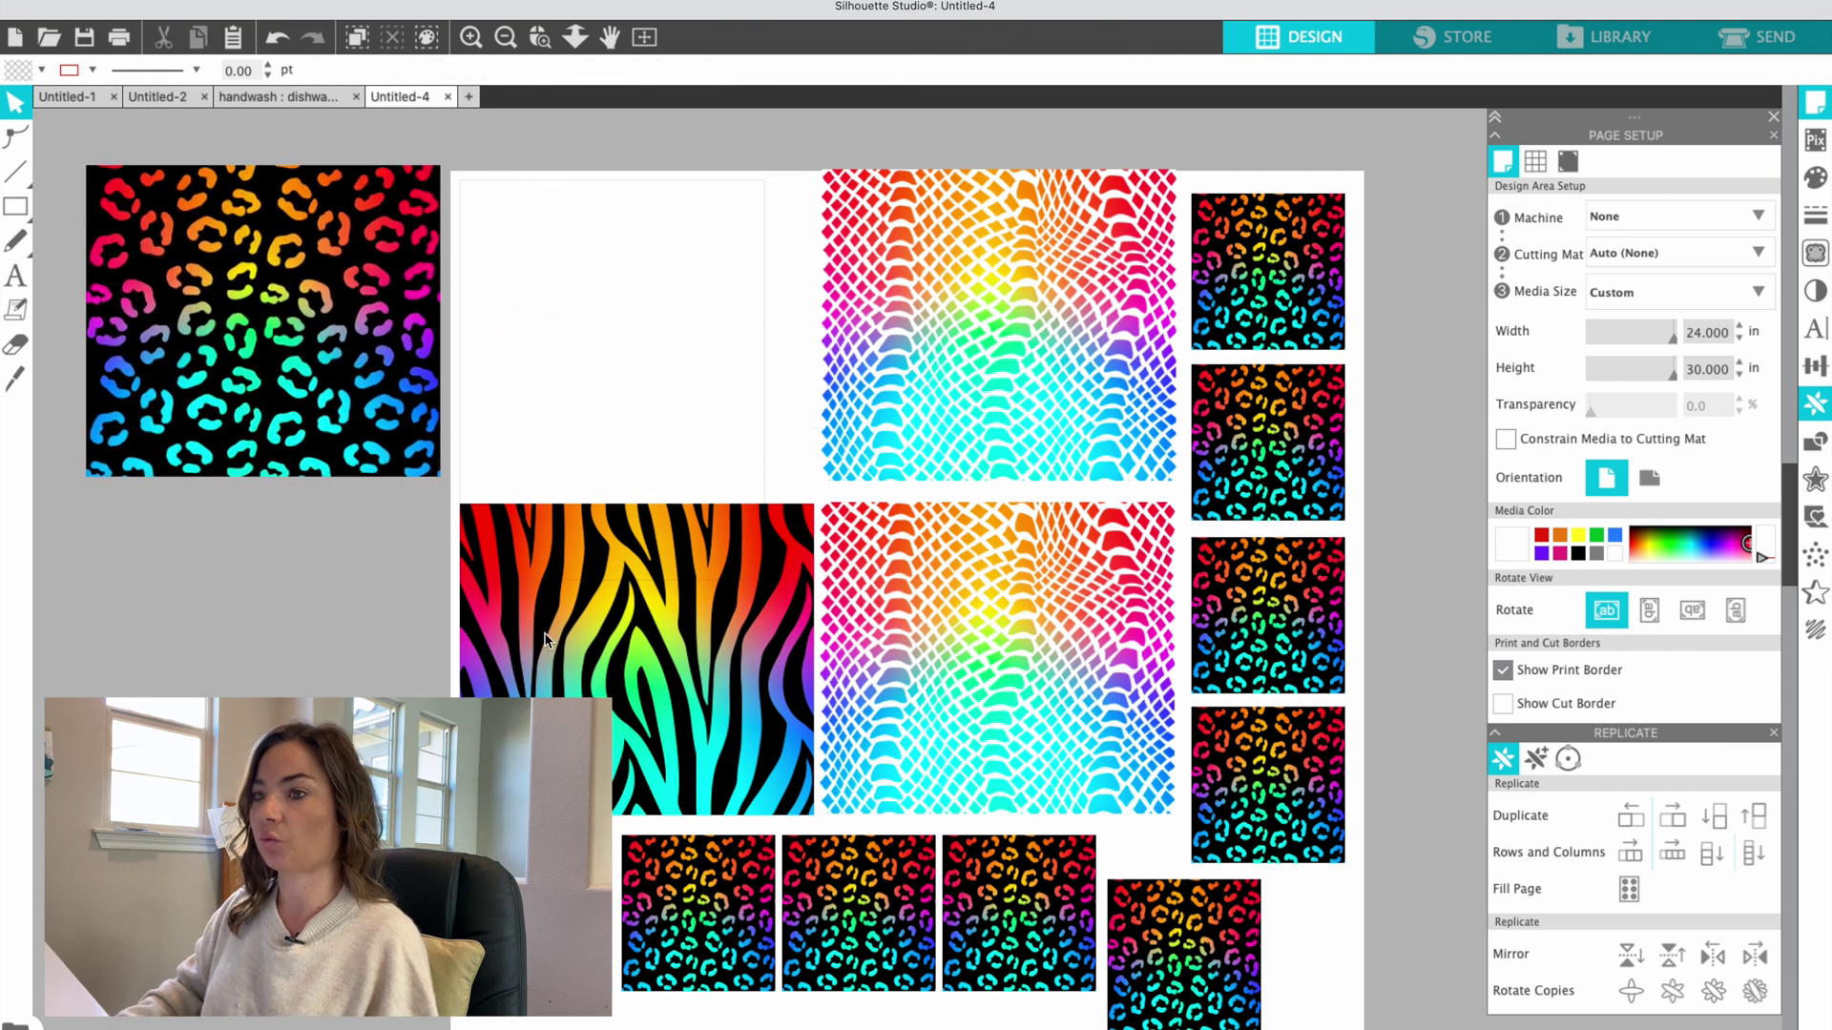
left_click_drag(524, 700, 135, 678)
left_click(556, 295)
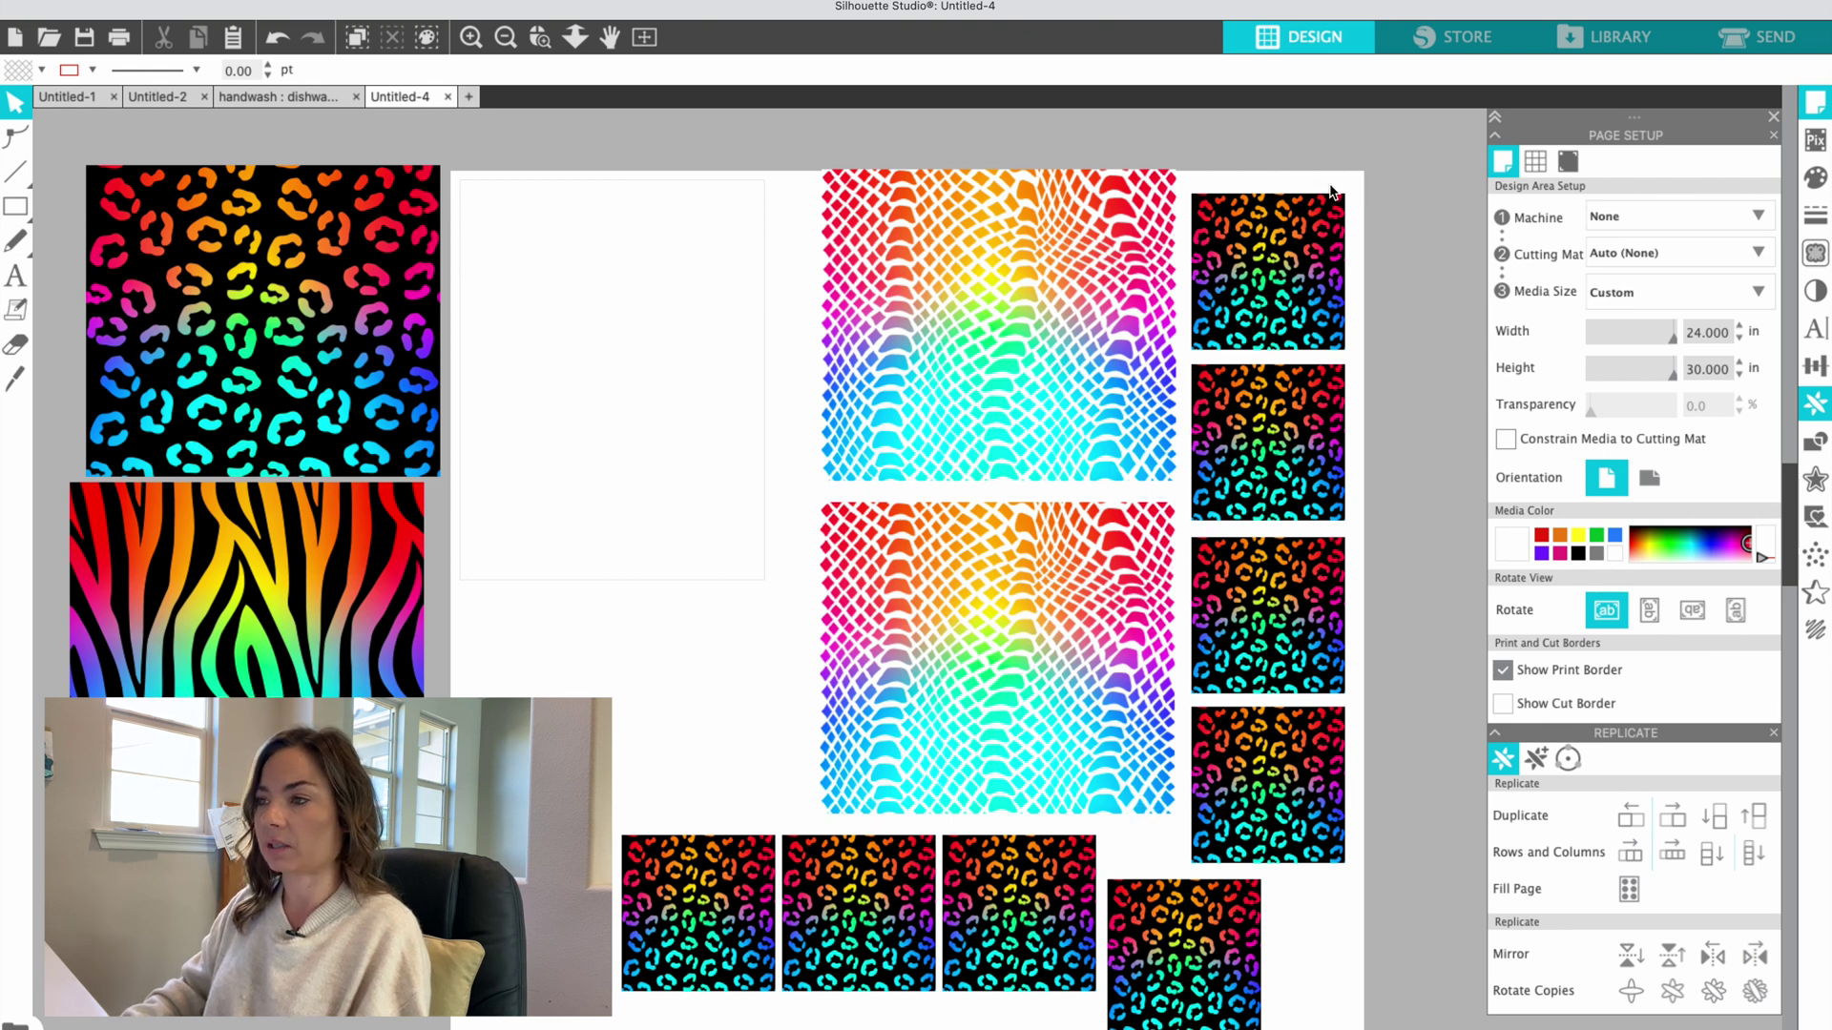
left_click(1065, 286)
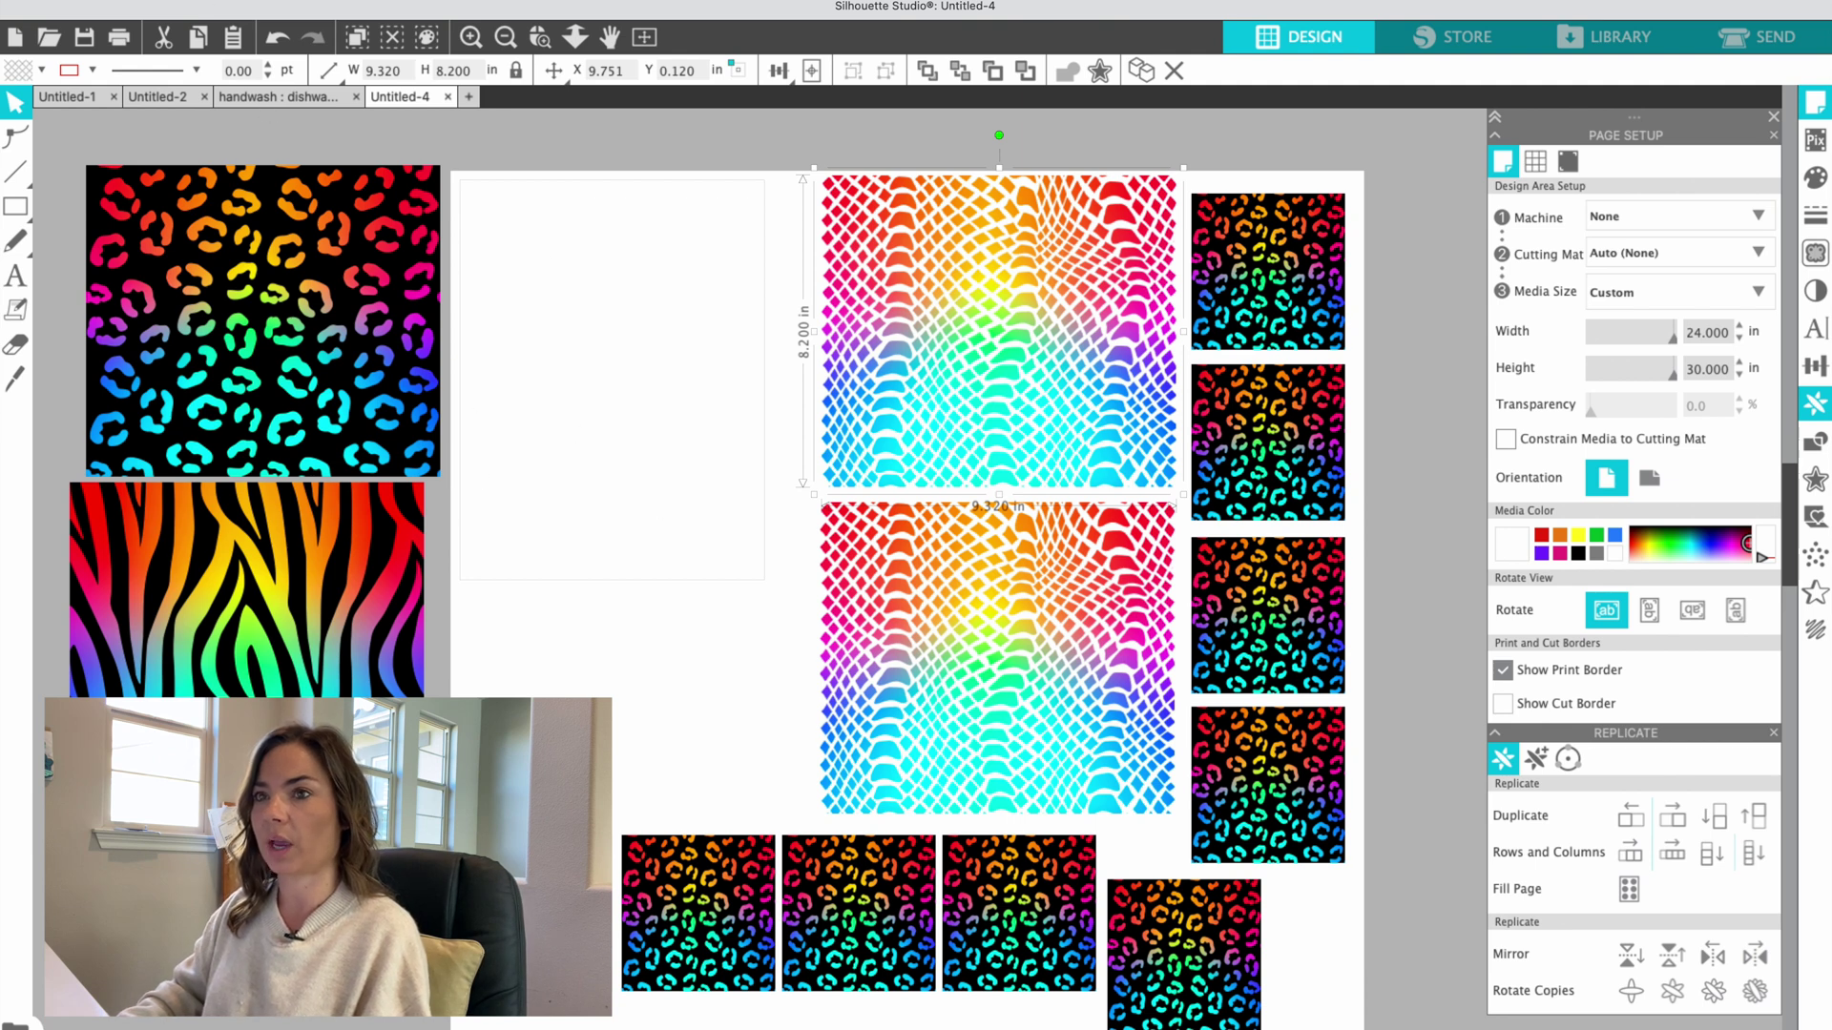
left_click(201, 0)
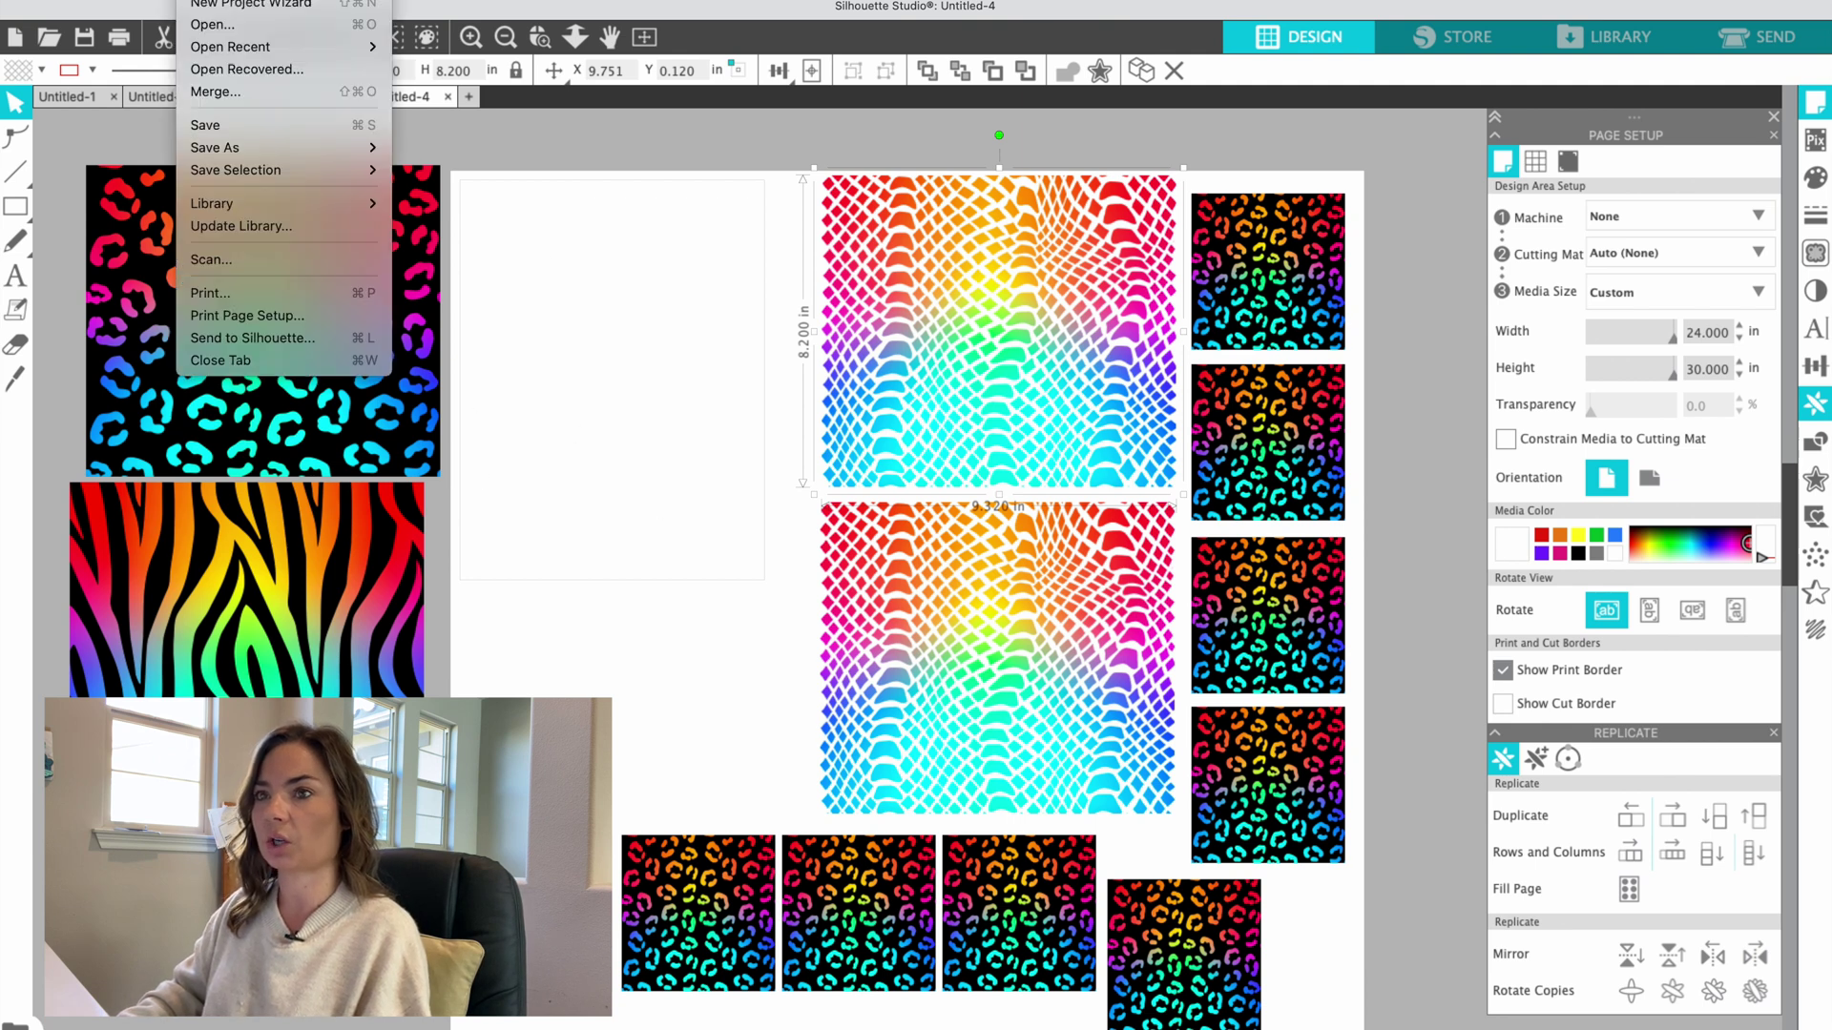
Format the page for the EPSON SC-F500 Series WIFI with 24 x 30 (Roll Paper - Banner) size
left_click(247, 315)
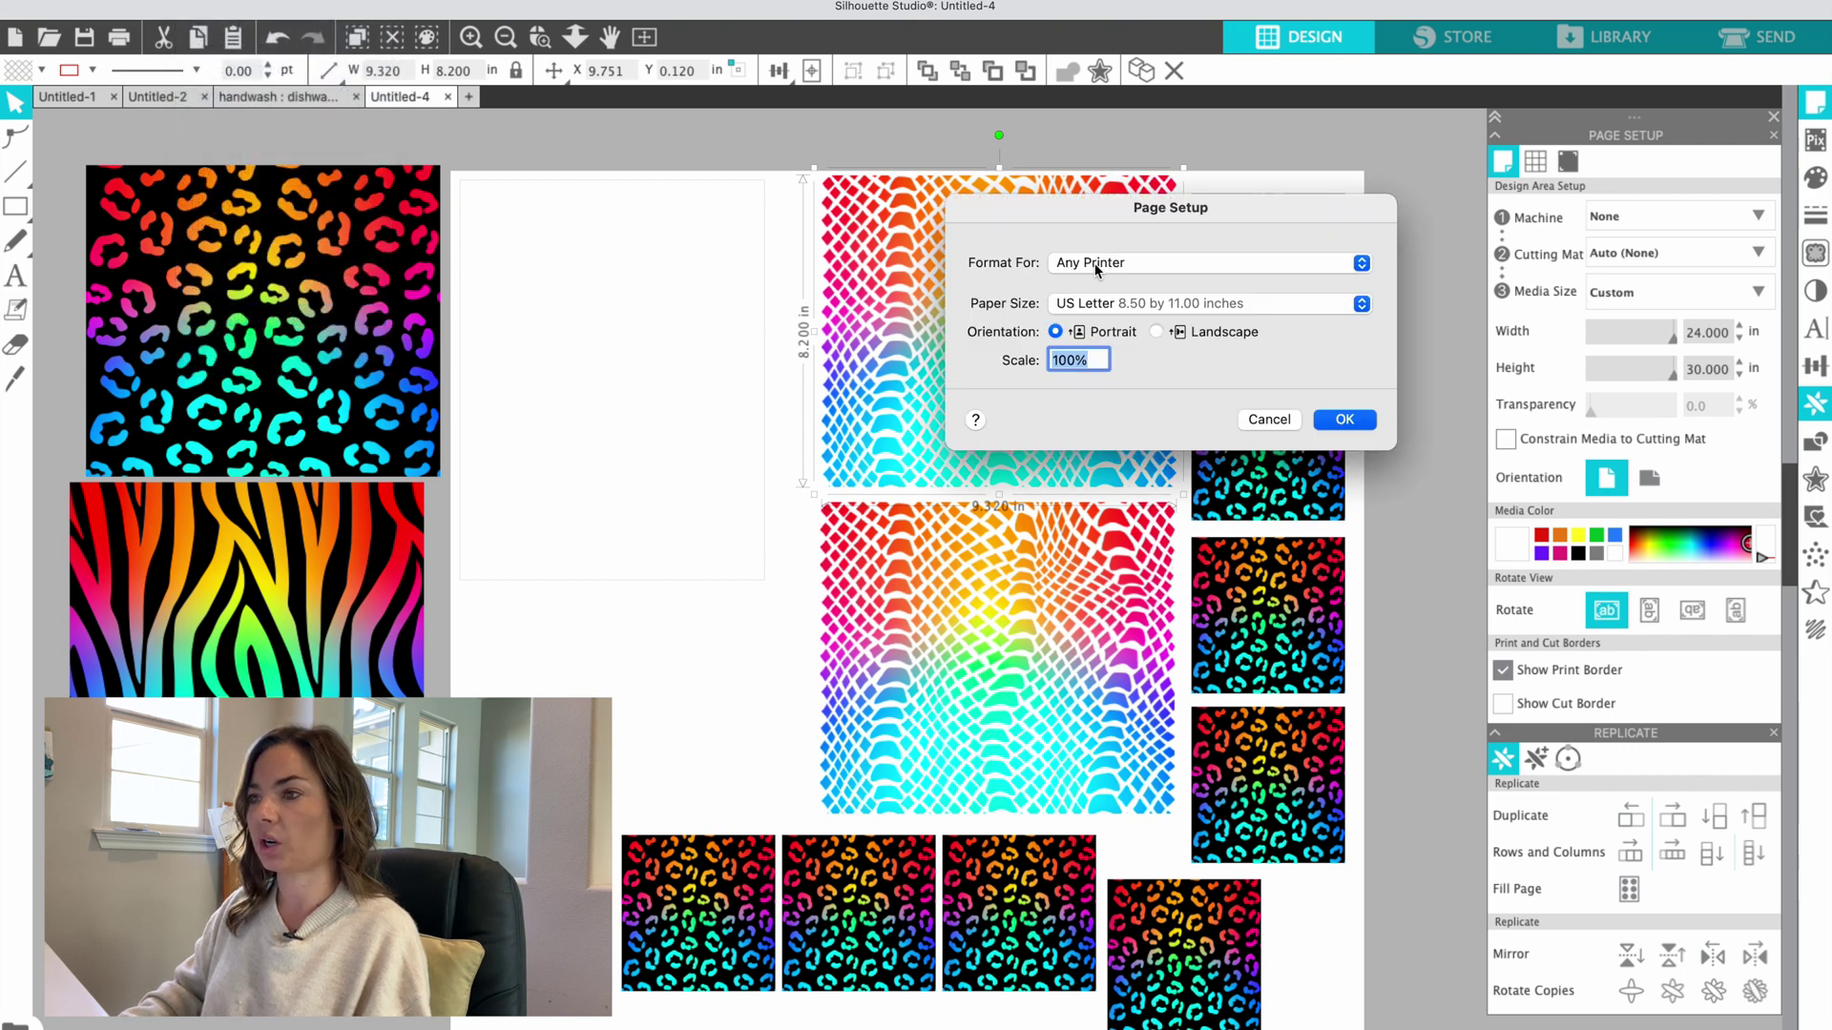
left_click(1097, 270)
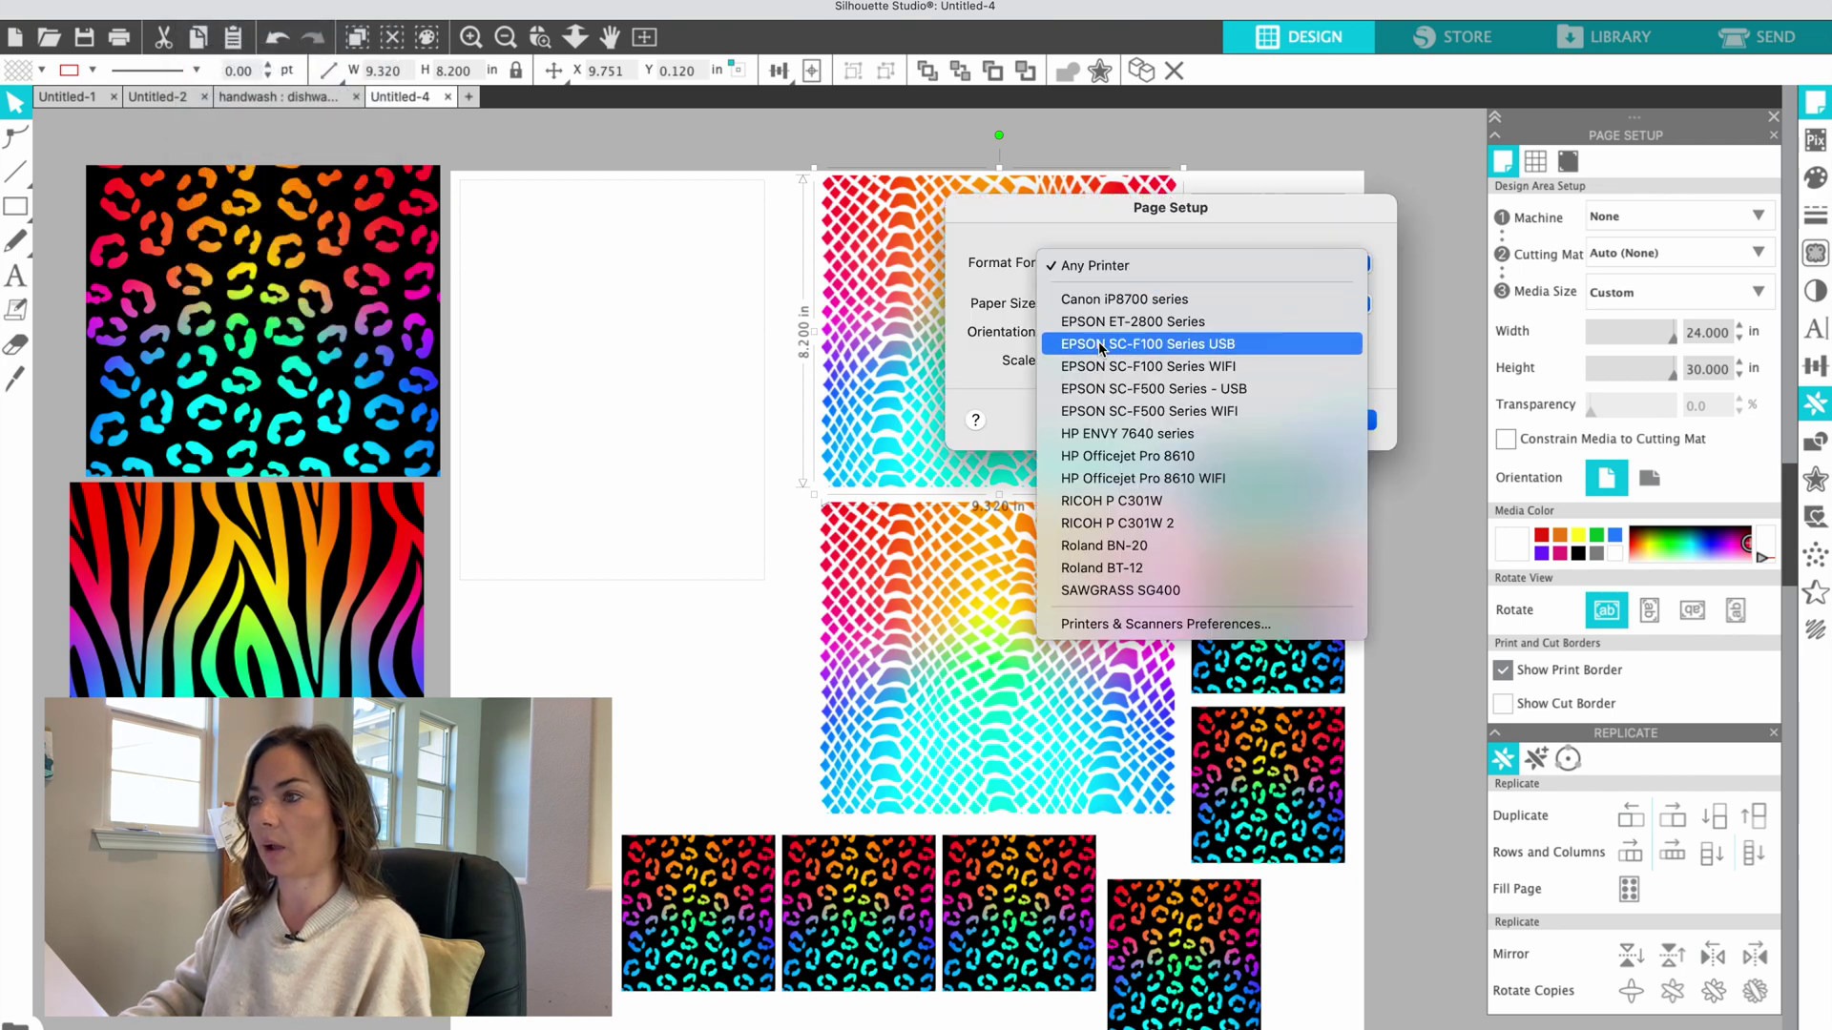
left_click(1099, 410)
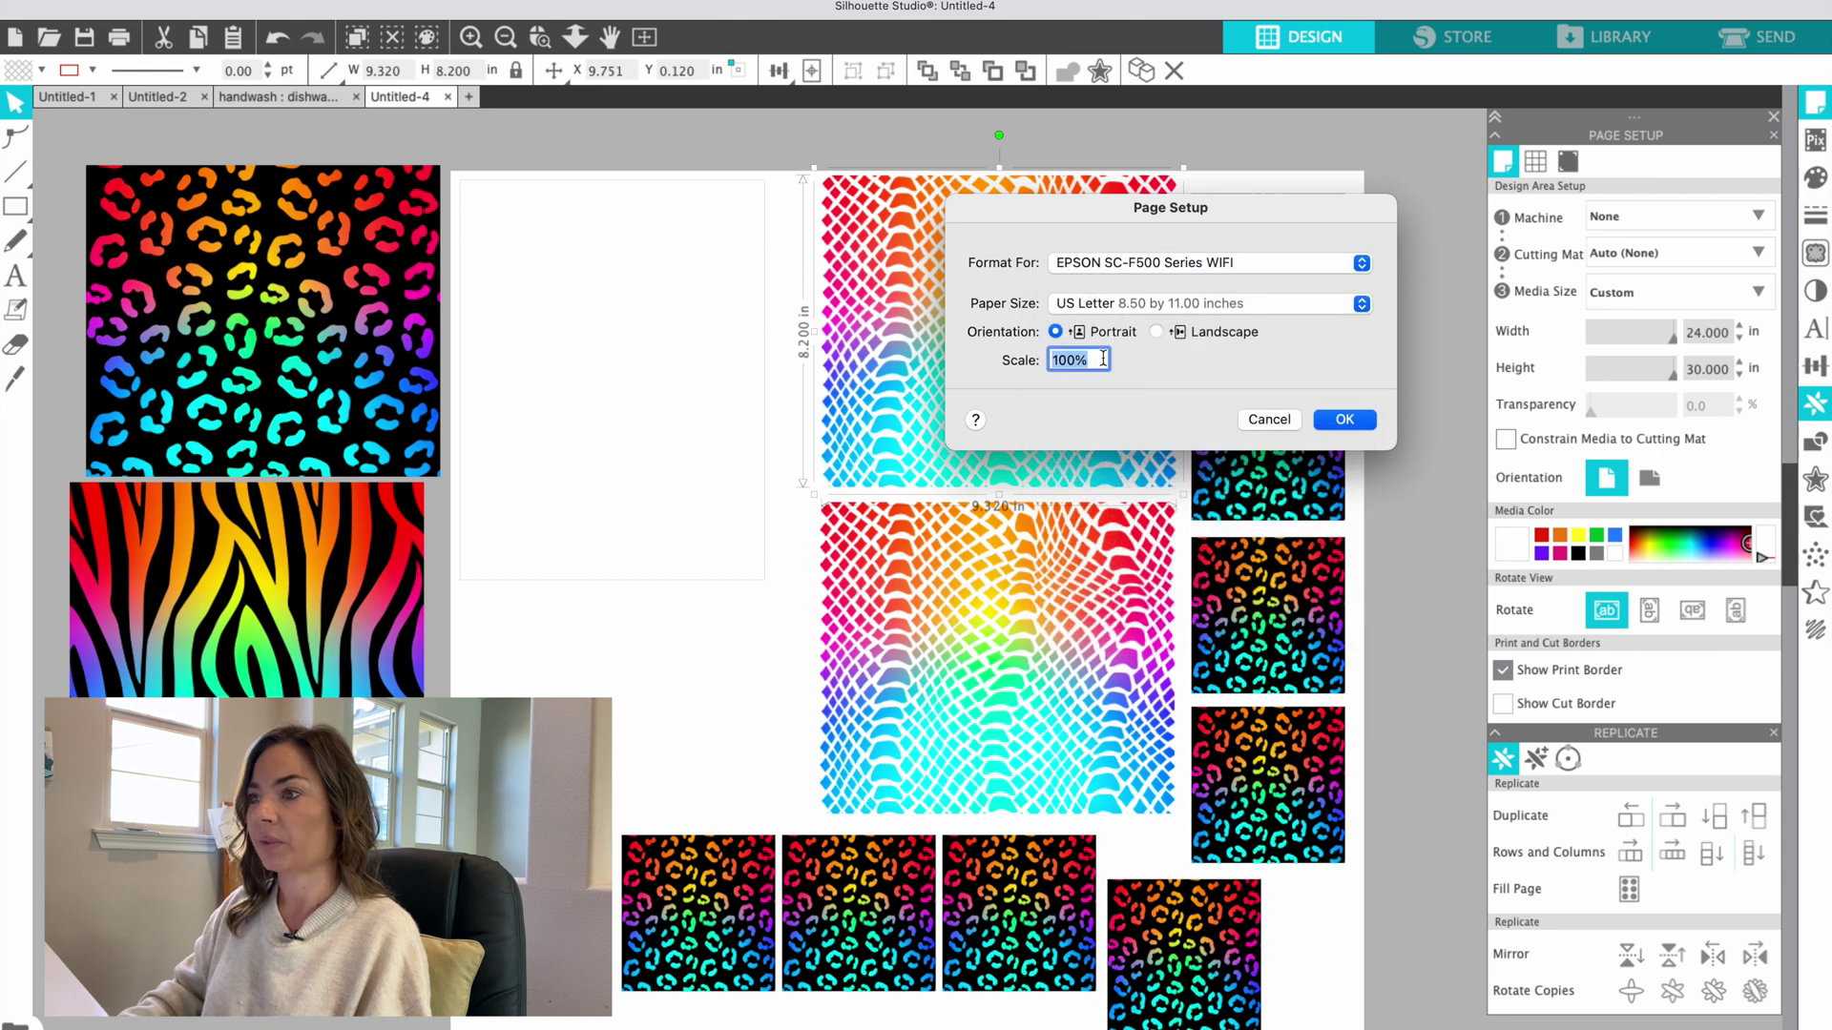
left_click(1095, 305)
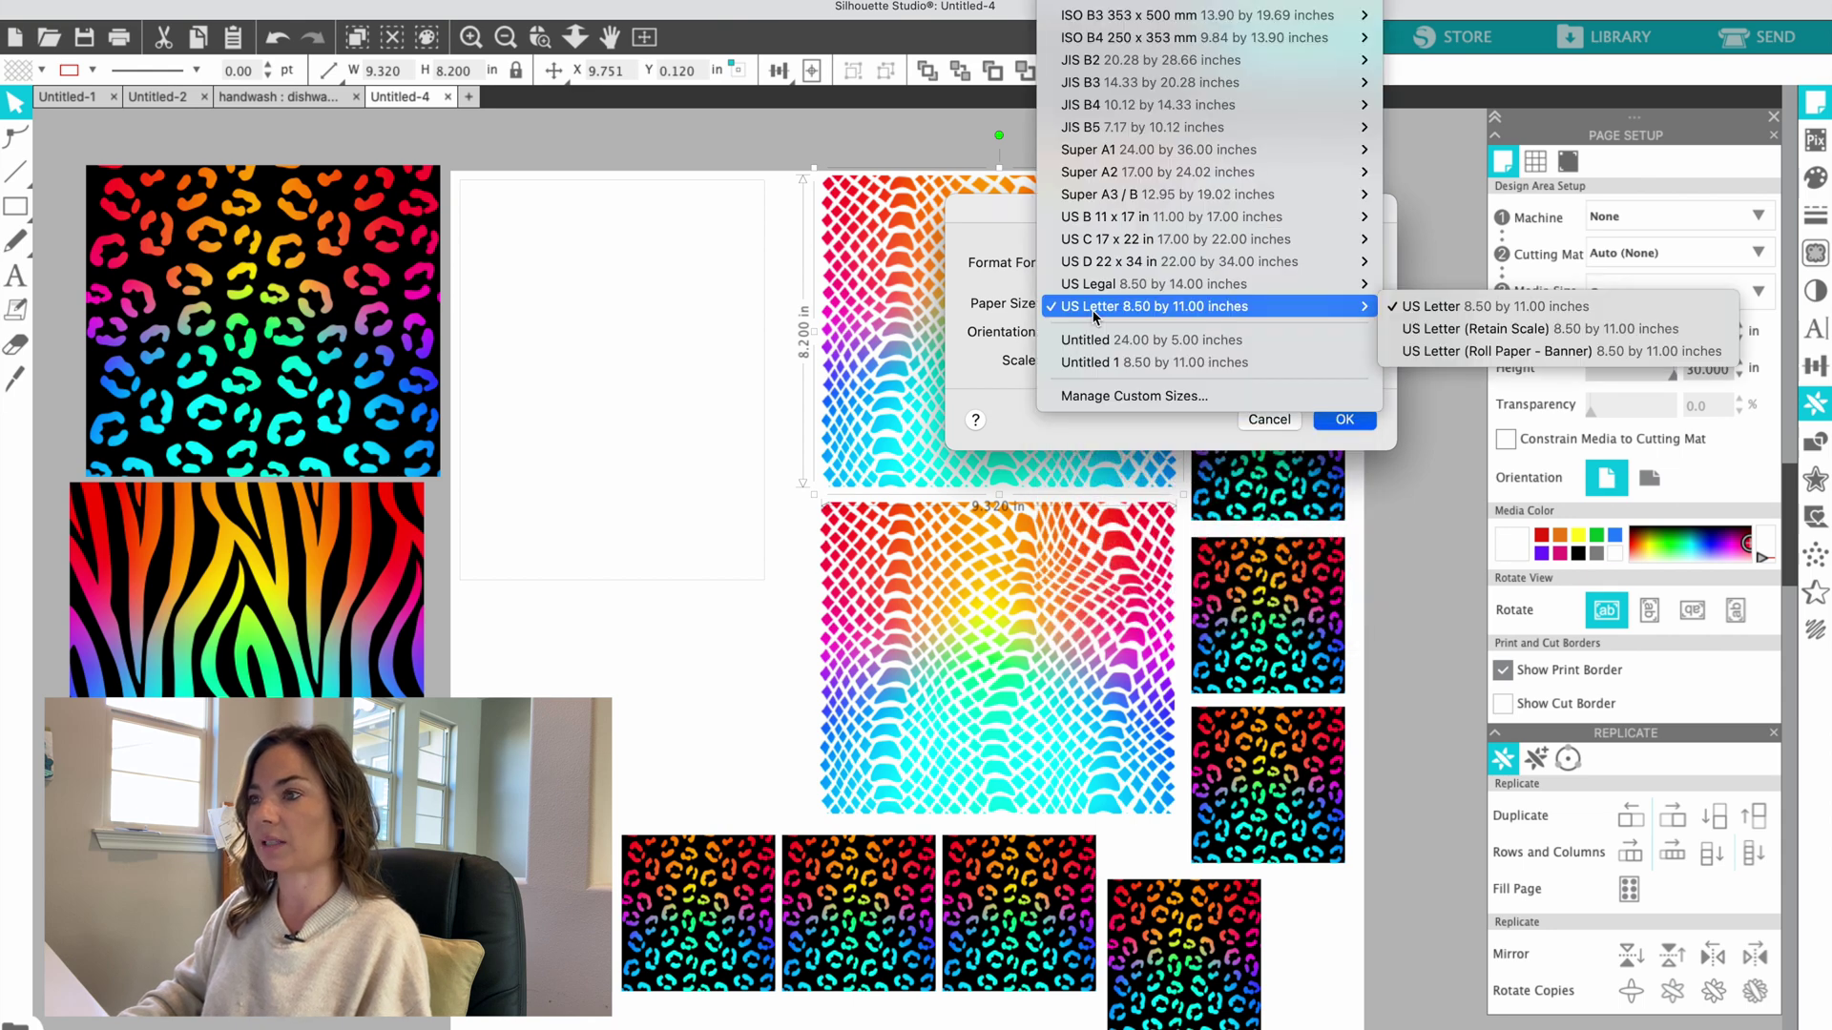
scroll(1097, 325, "up", 5)
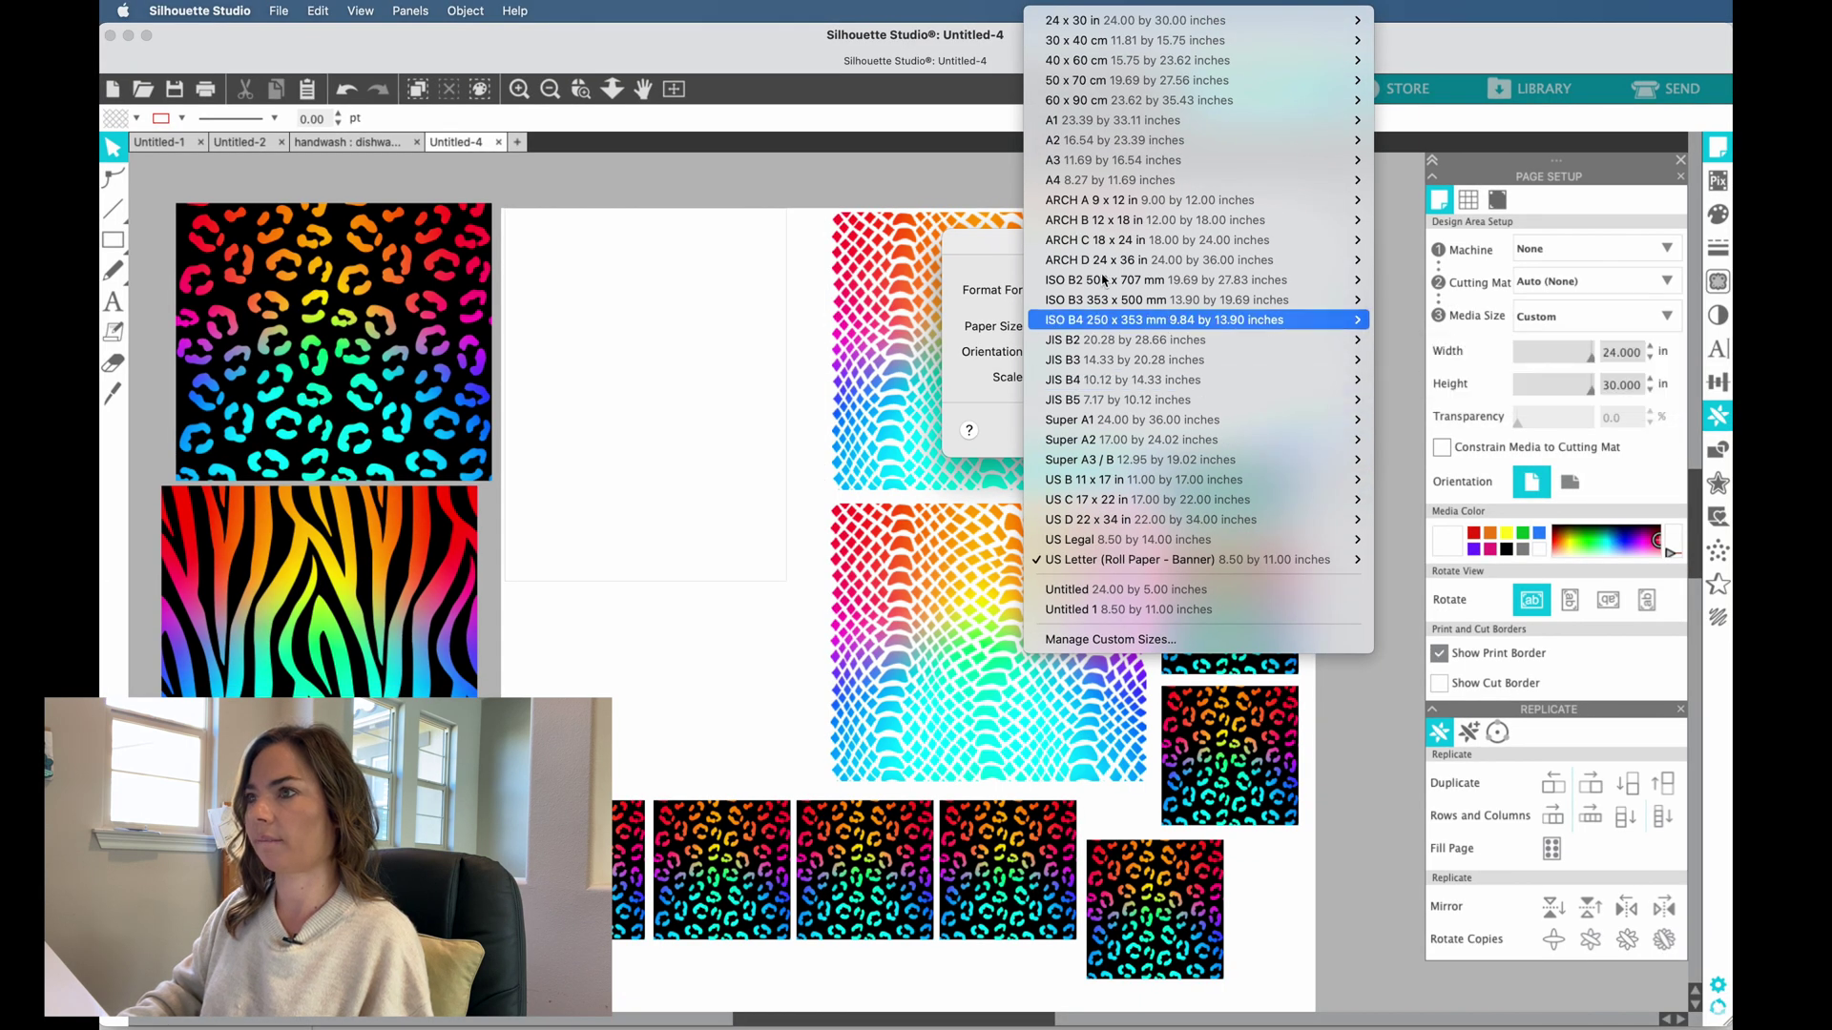
mouse_move(1126, 21)
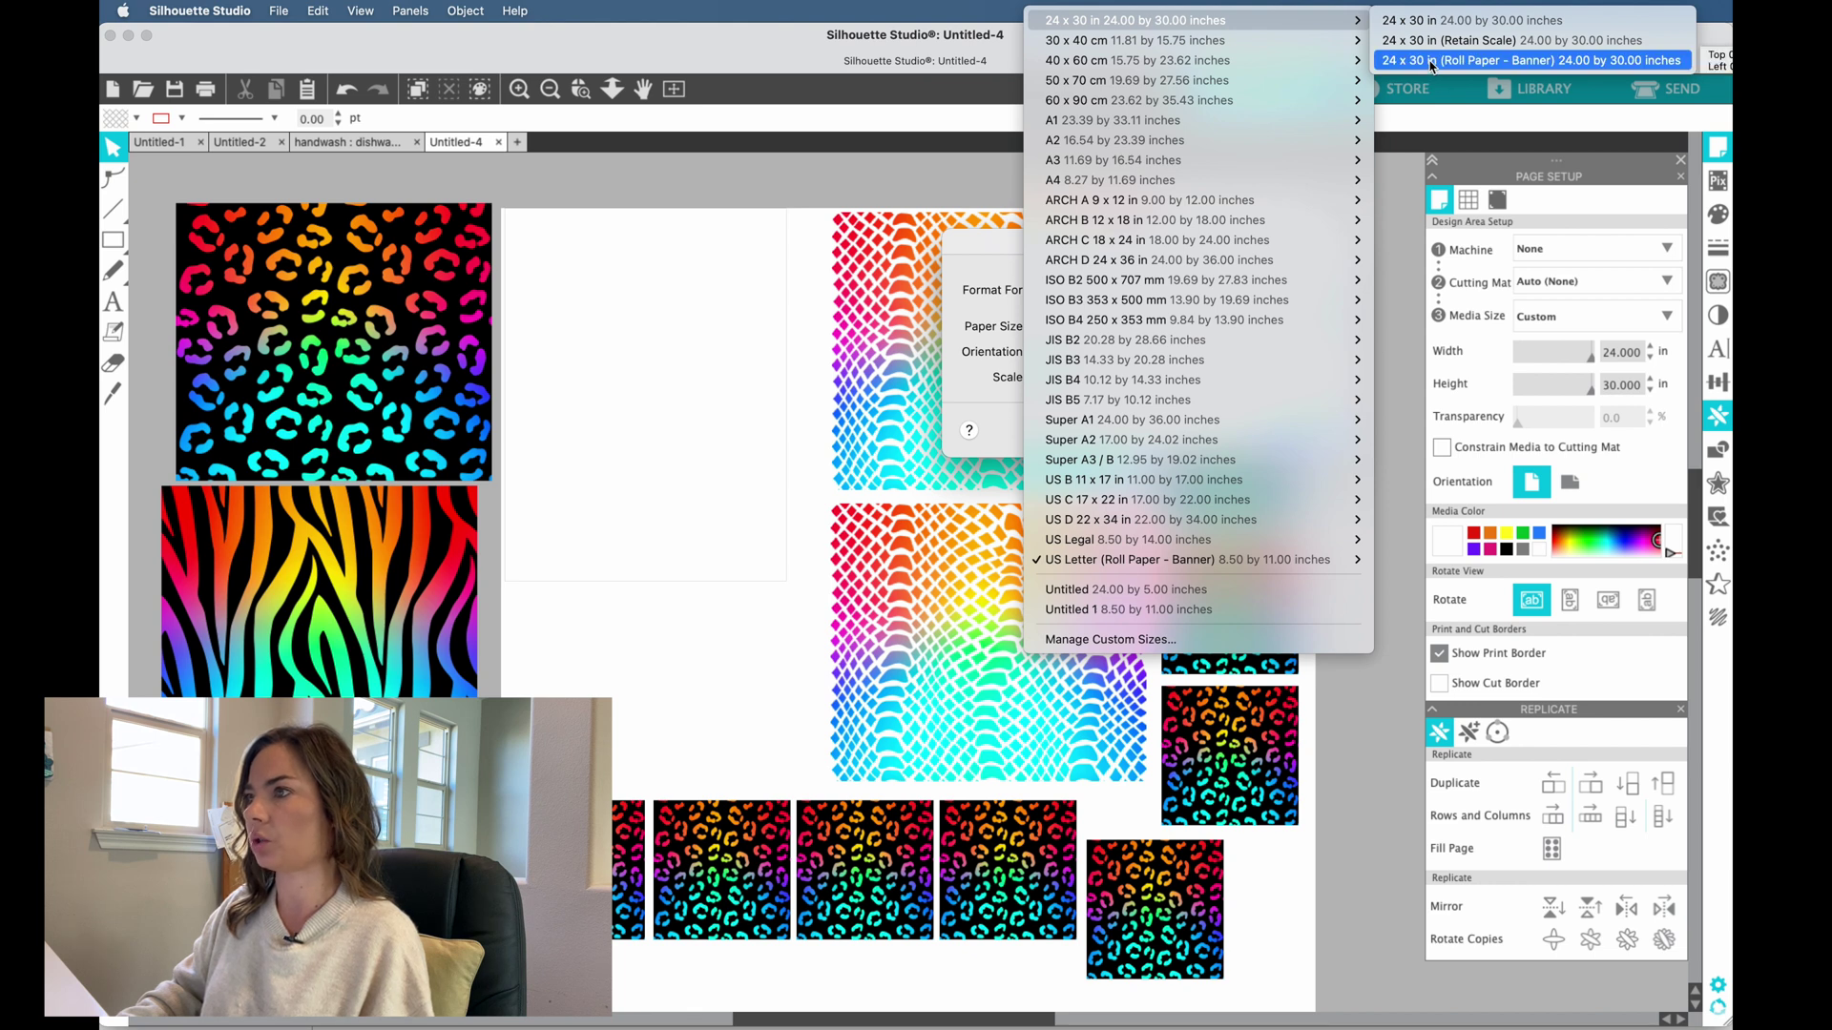
left_click(1431, 61)
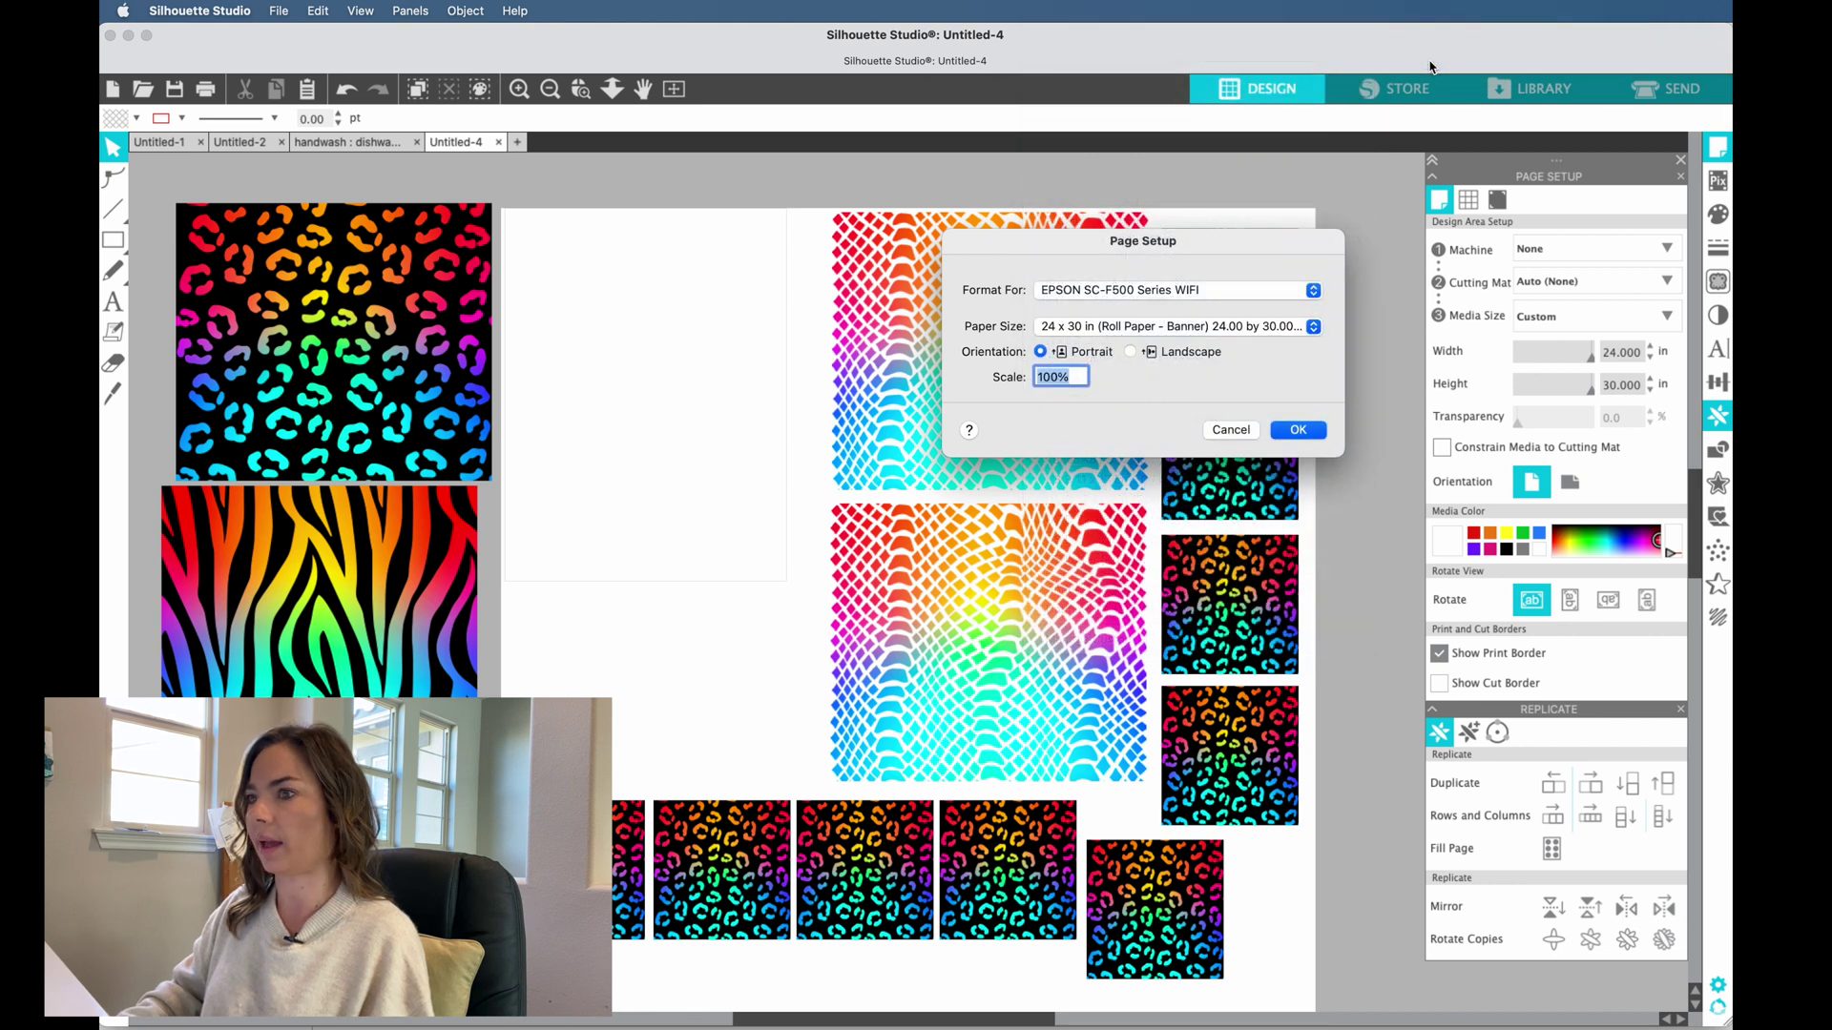
left_click(1298, 430)
Put the leopard tile back at the top-left and the zebra tile below it
scroll(953, 793, "down", 2)
scroll(953, 792, "down", 4)
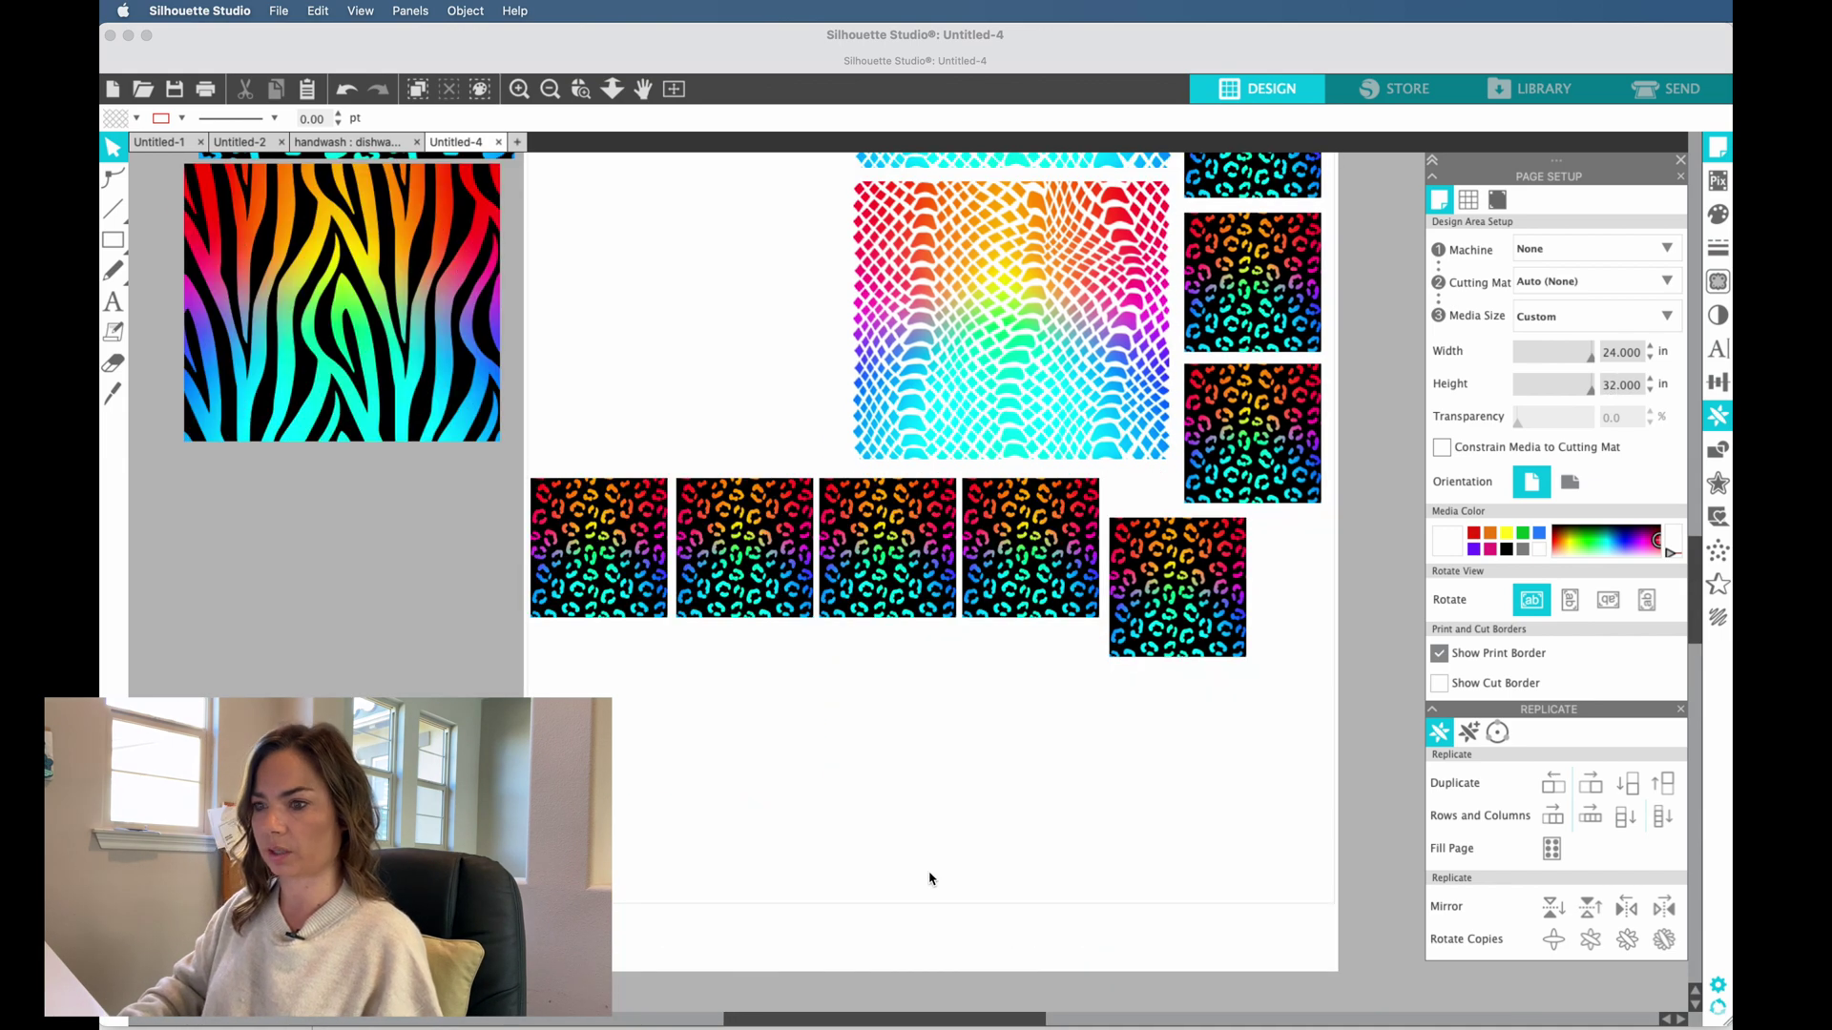
scroll(931, 812, "up", 5)
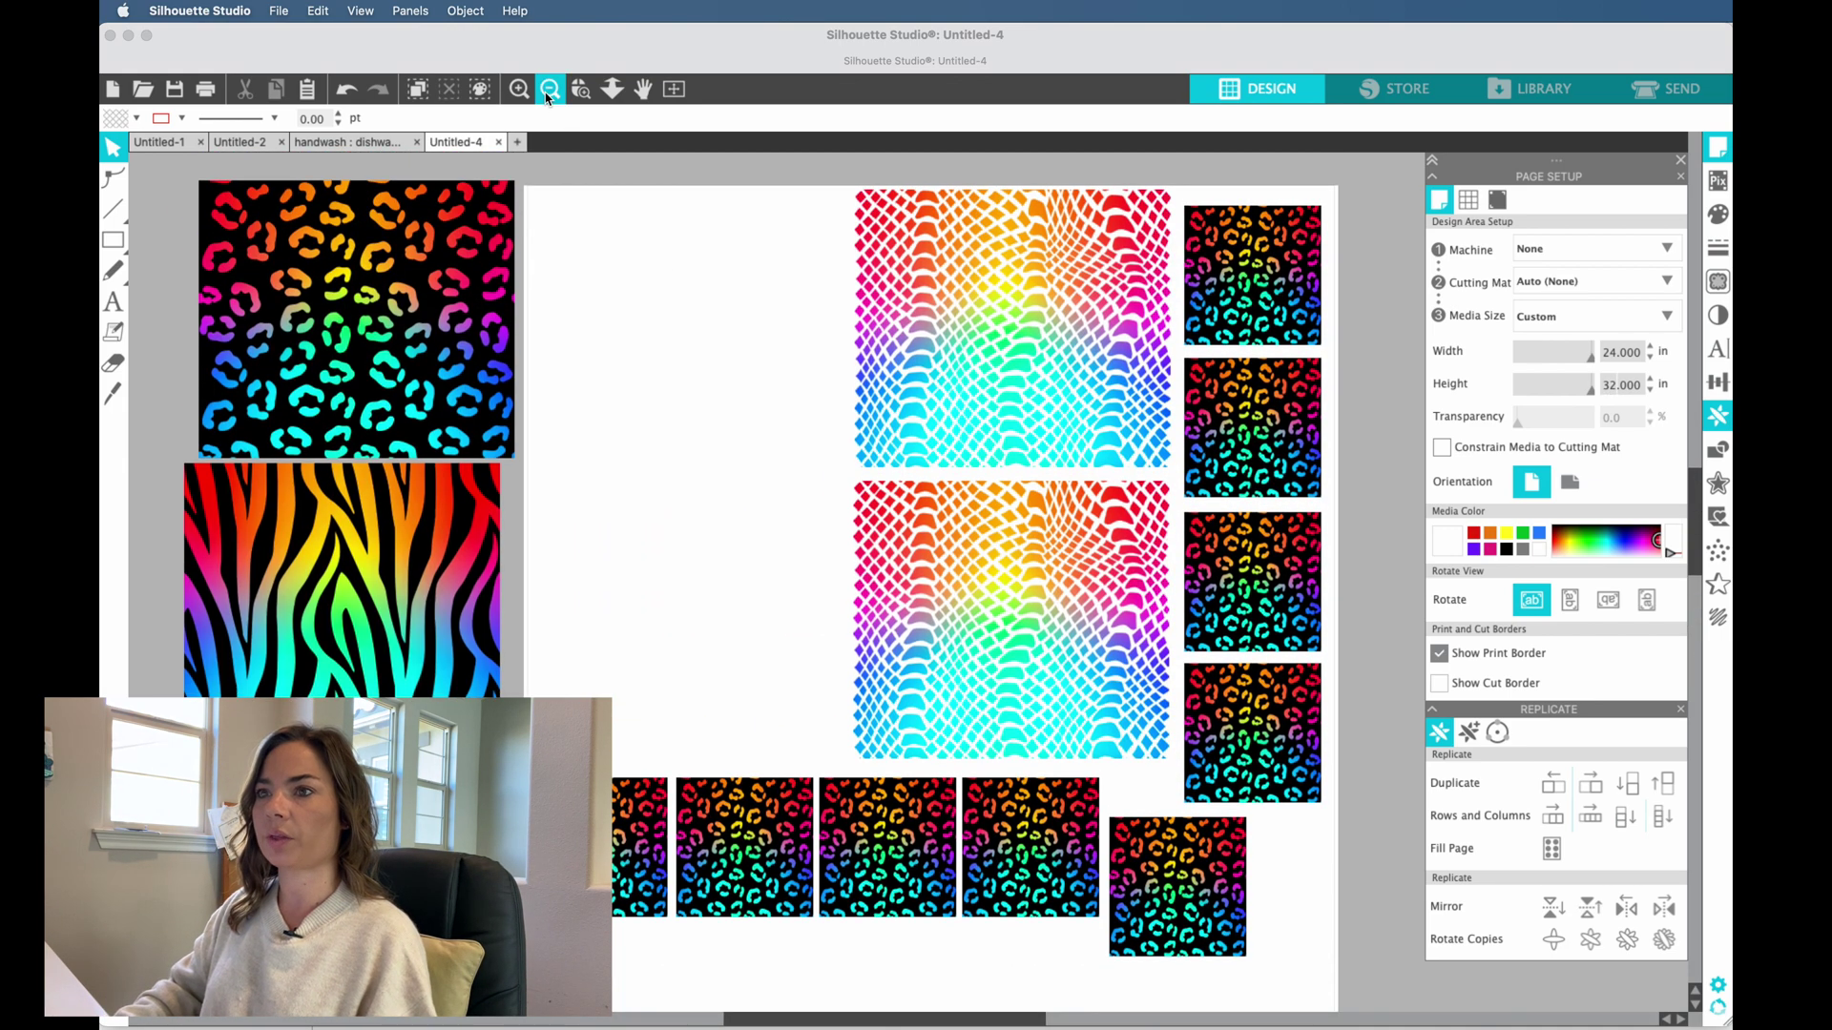
left_click_drag(572, 326, 554, 256)
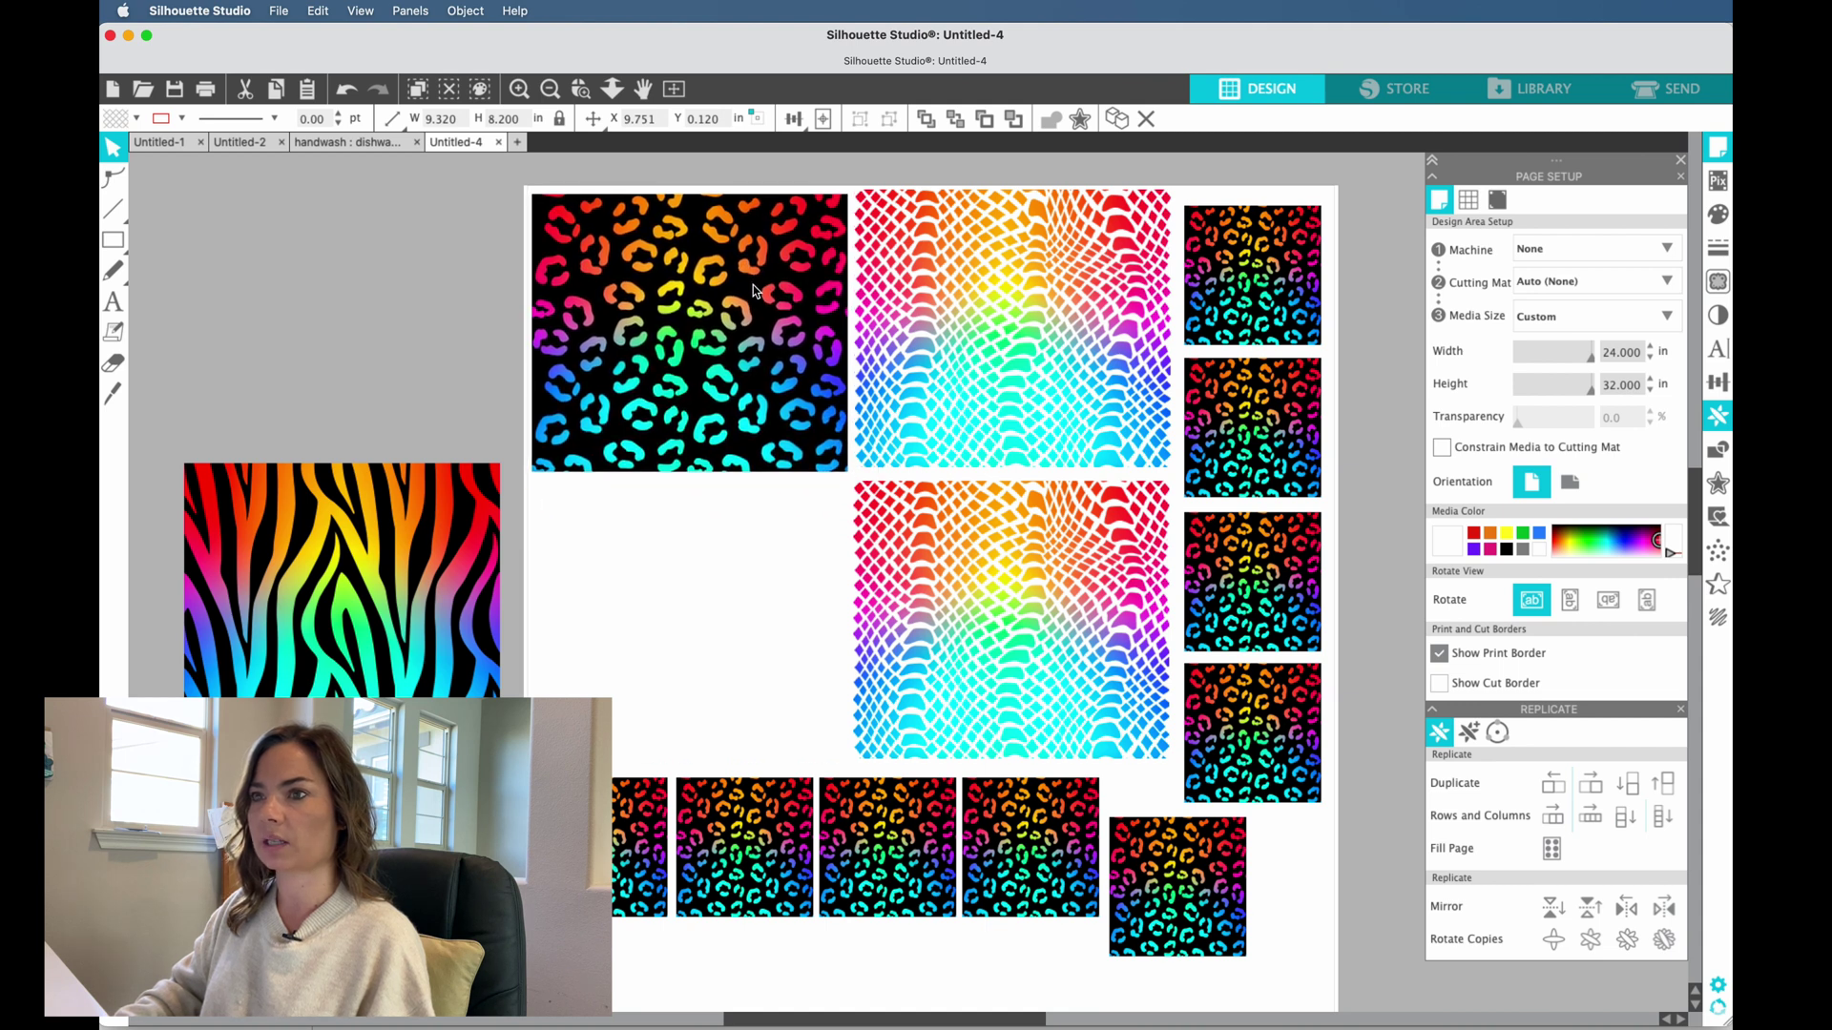
left_click_drag(426, 596, 745, 611)
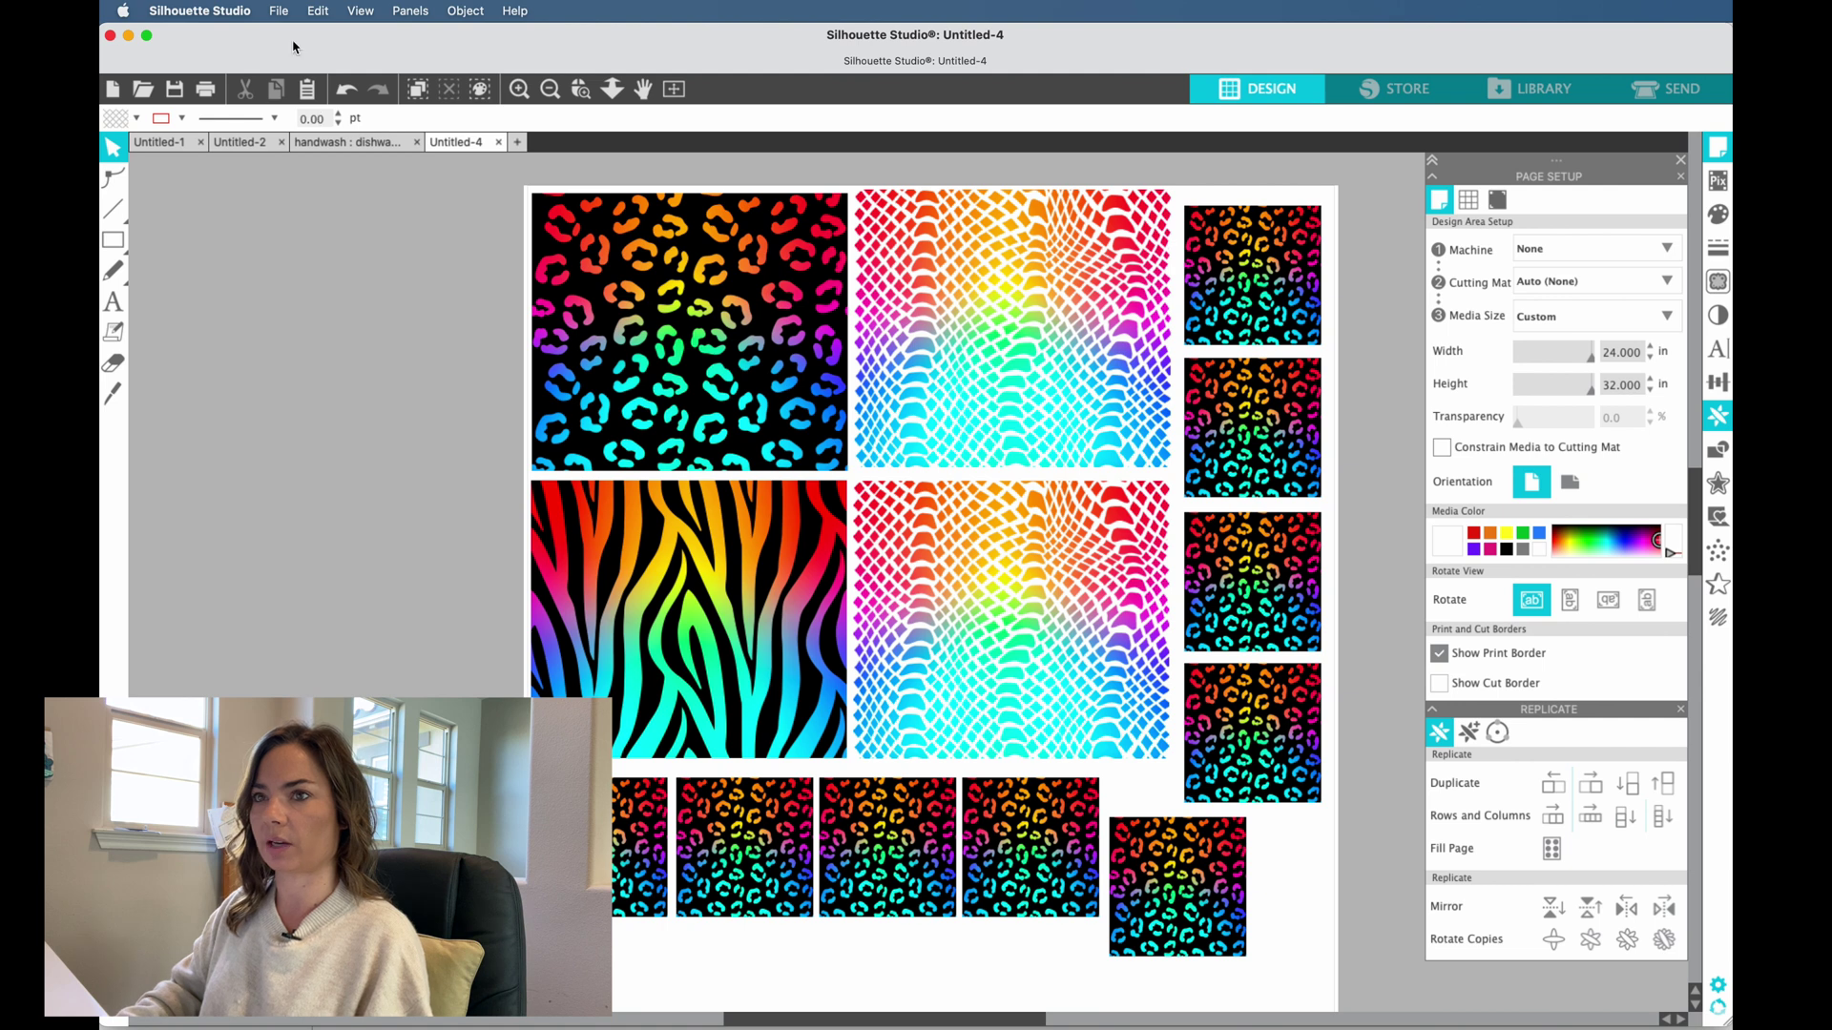
Start printing again and select the EPSON SC-F500 Series WIFI printer
left_click(278, 11)
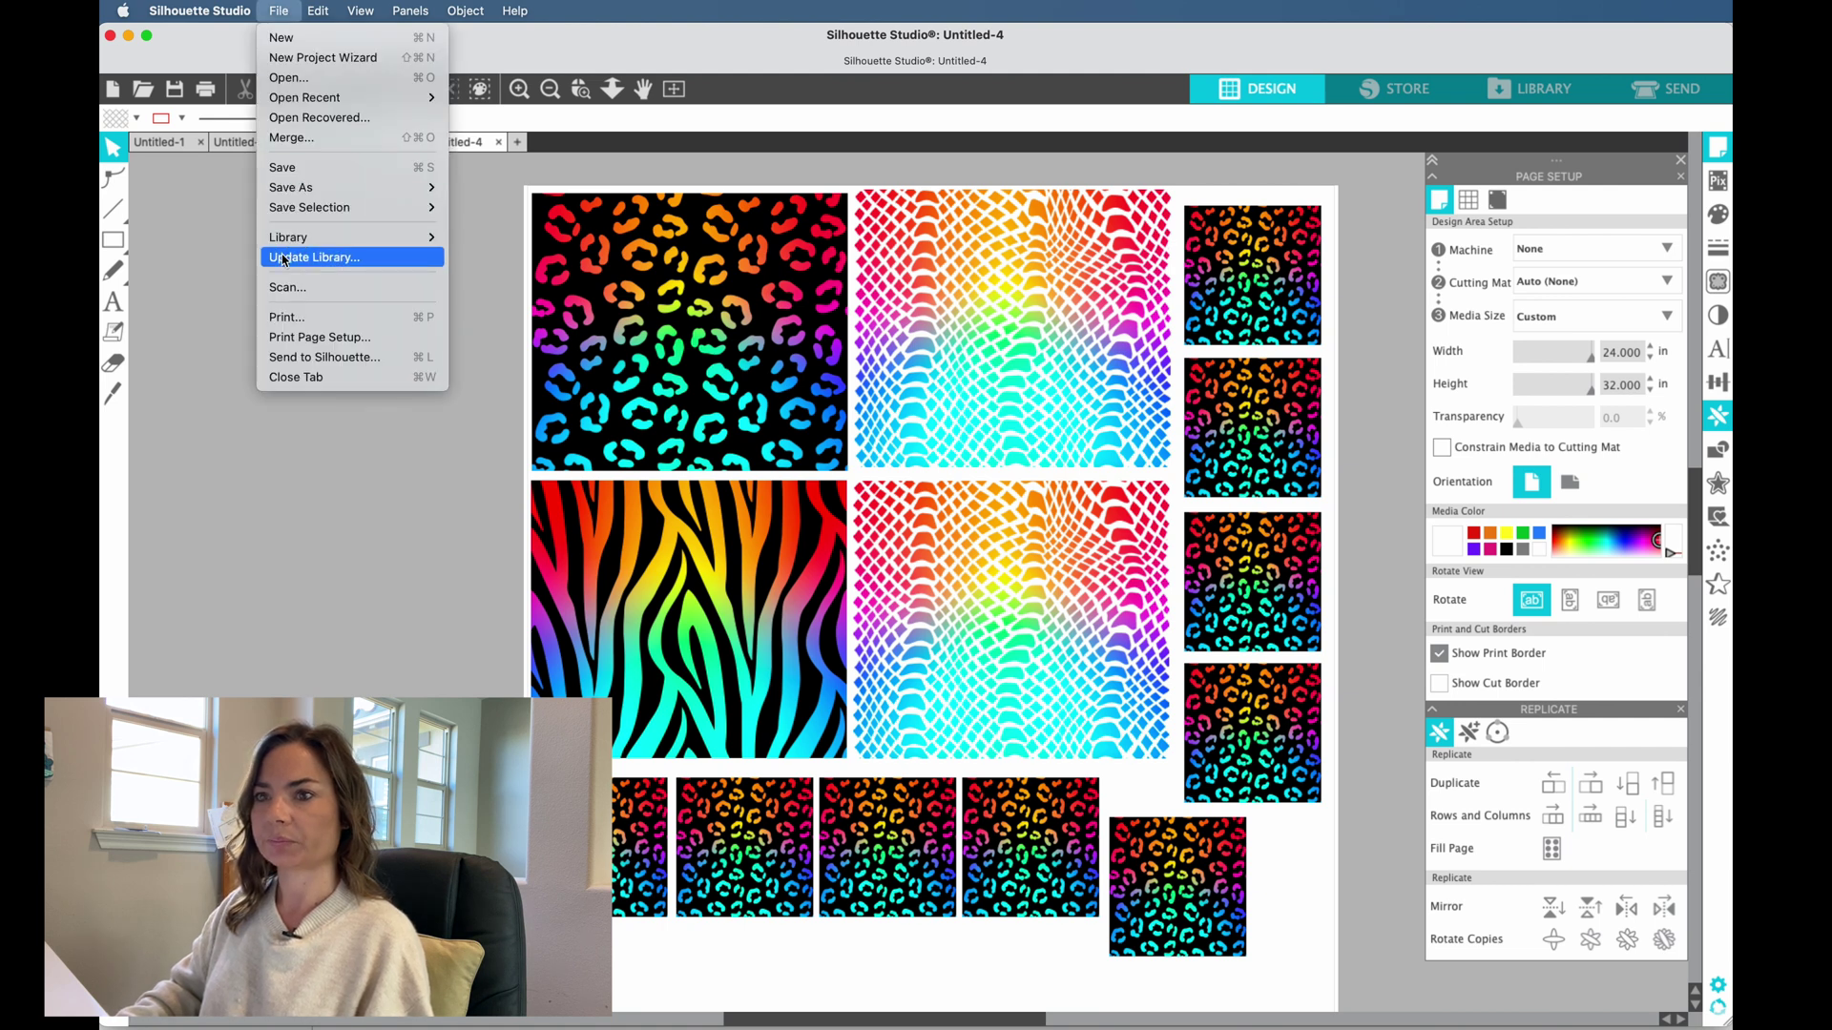
left_click(282, 318)
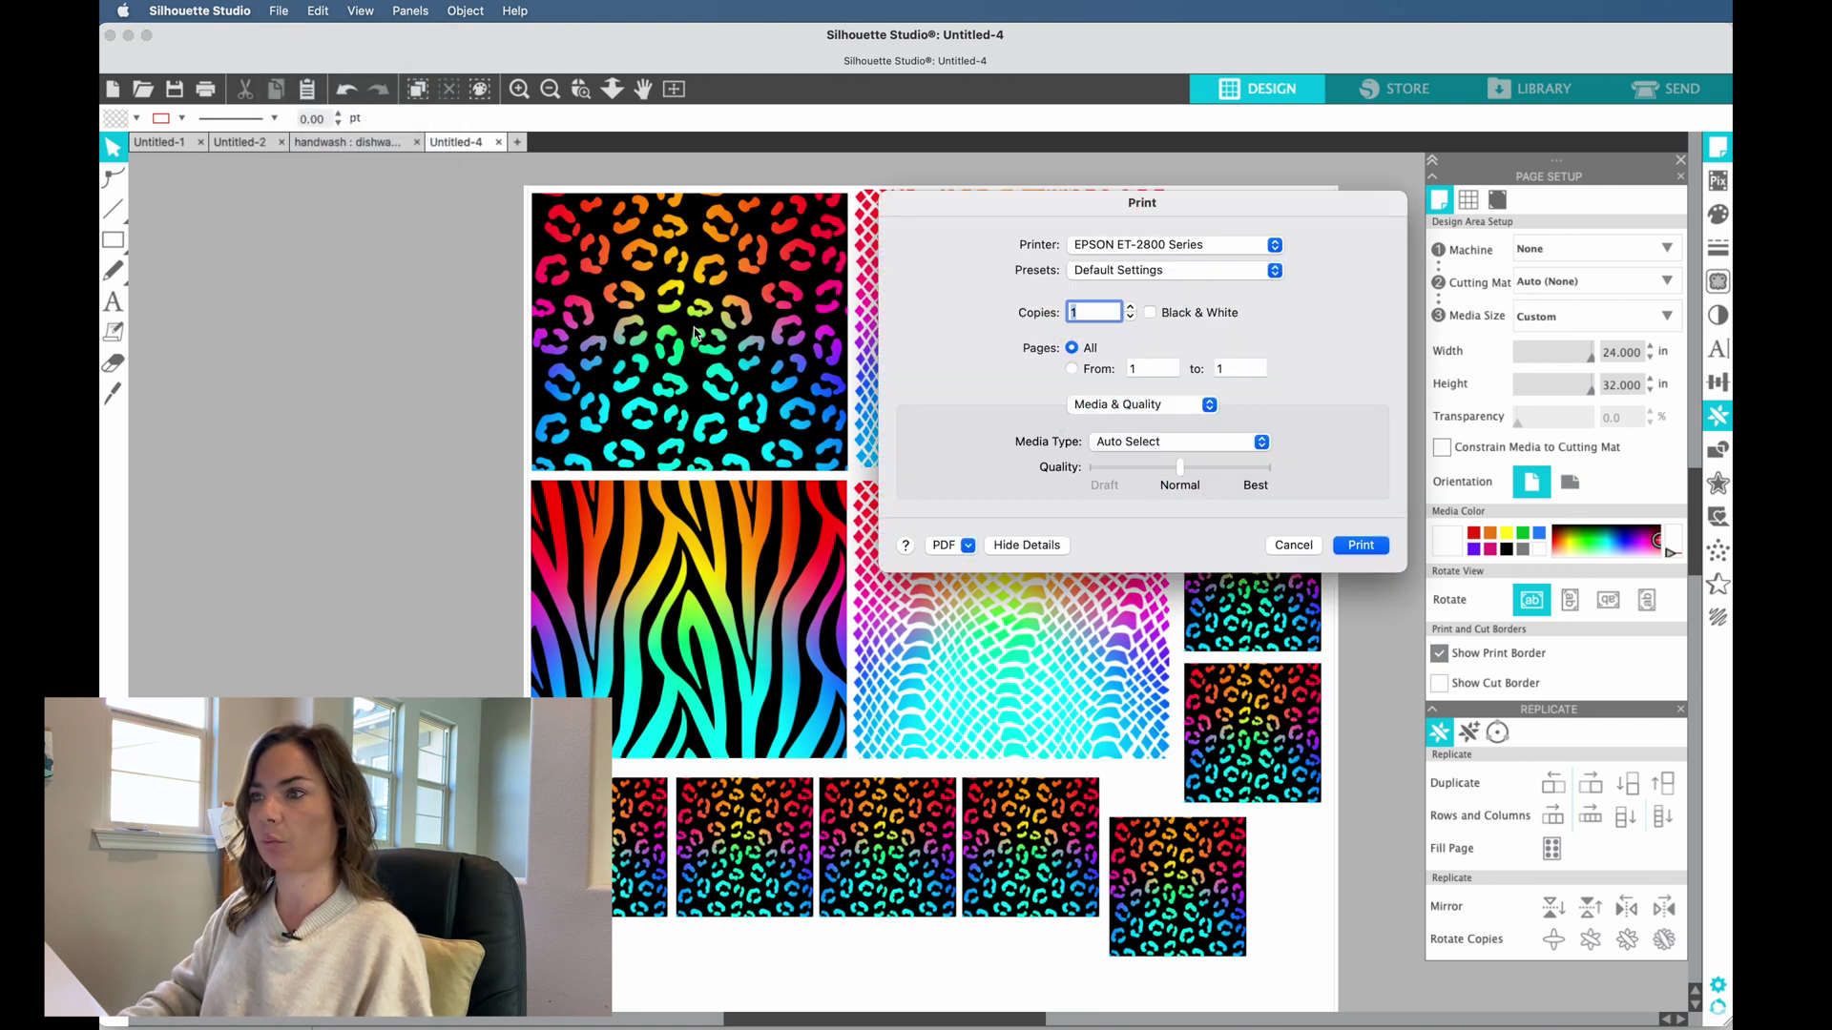
left_click(1127, 246)
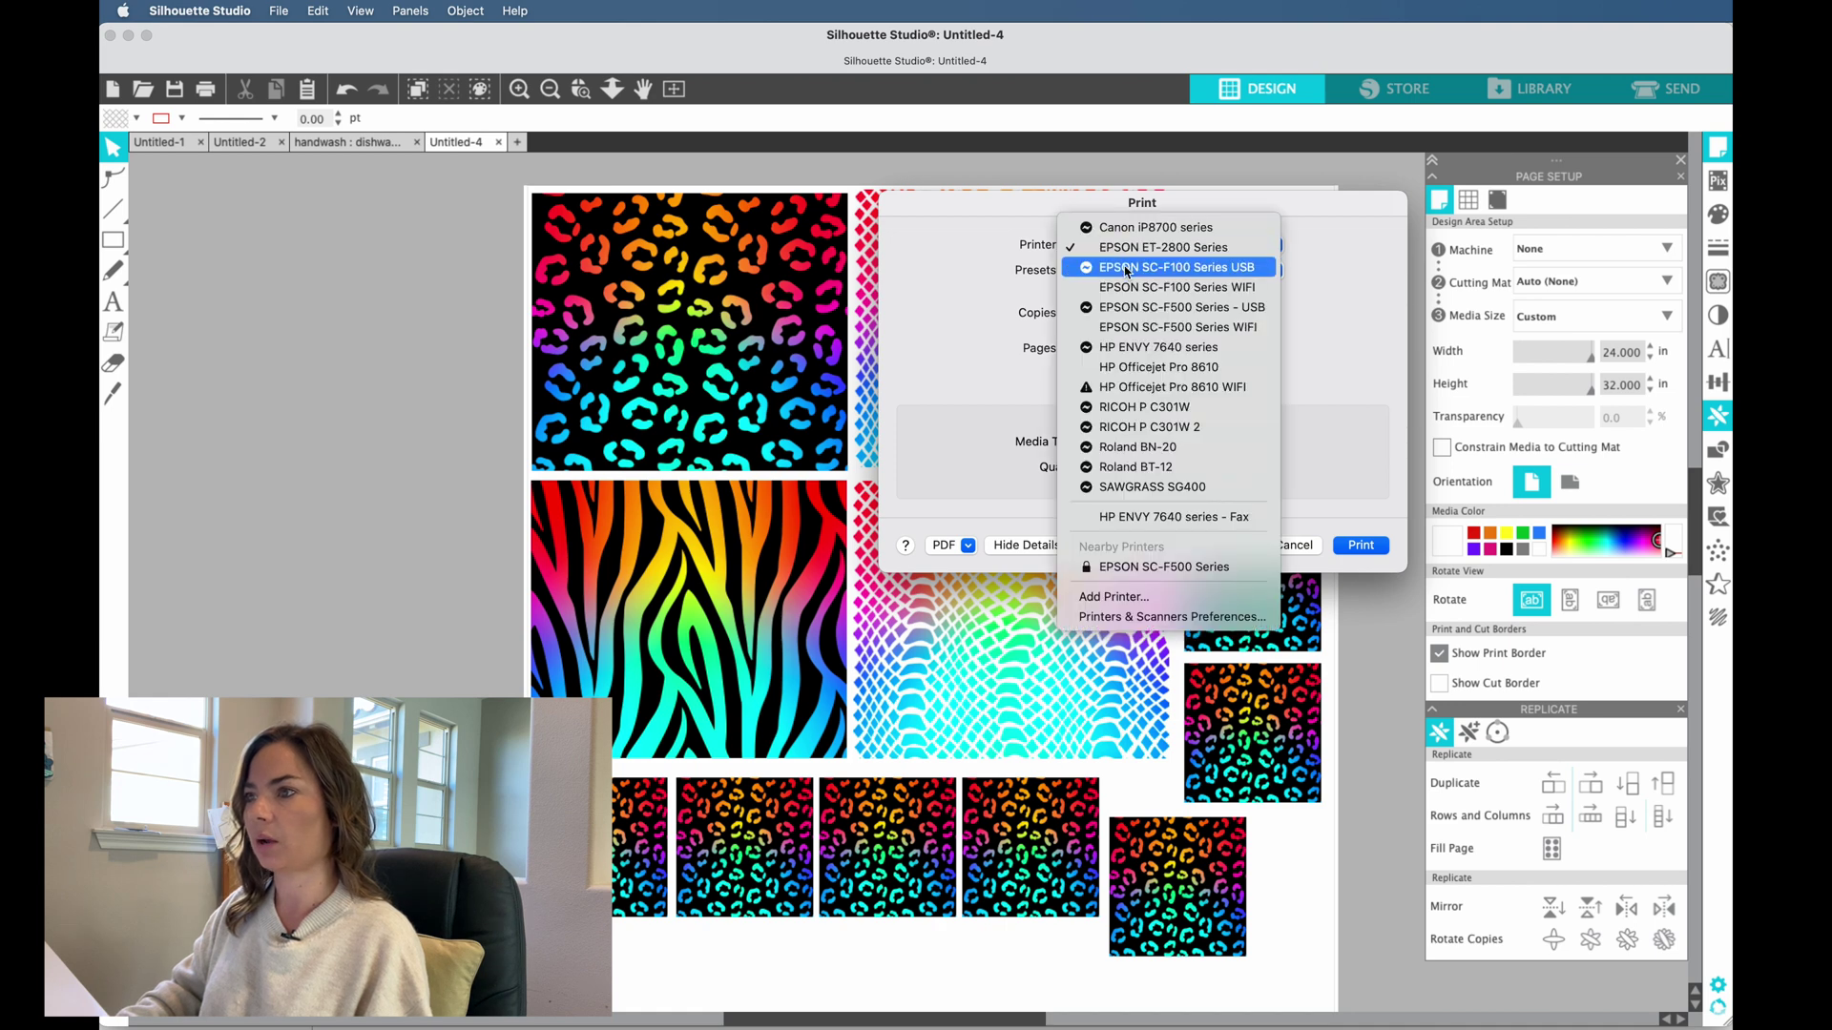
left_click(1123, 326)
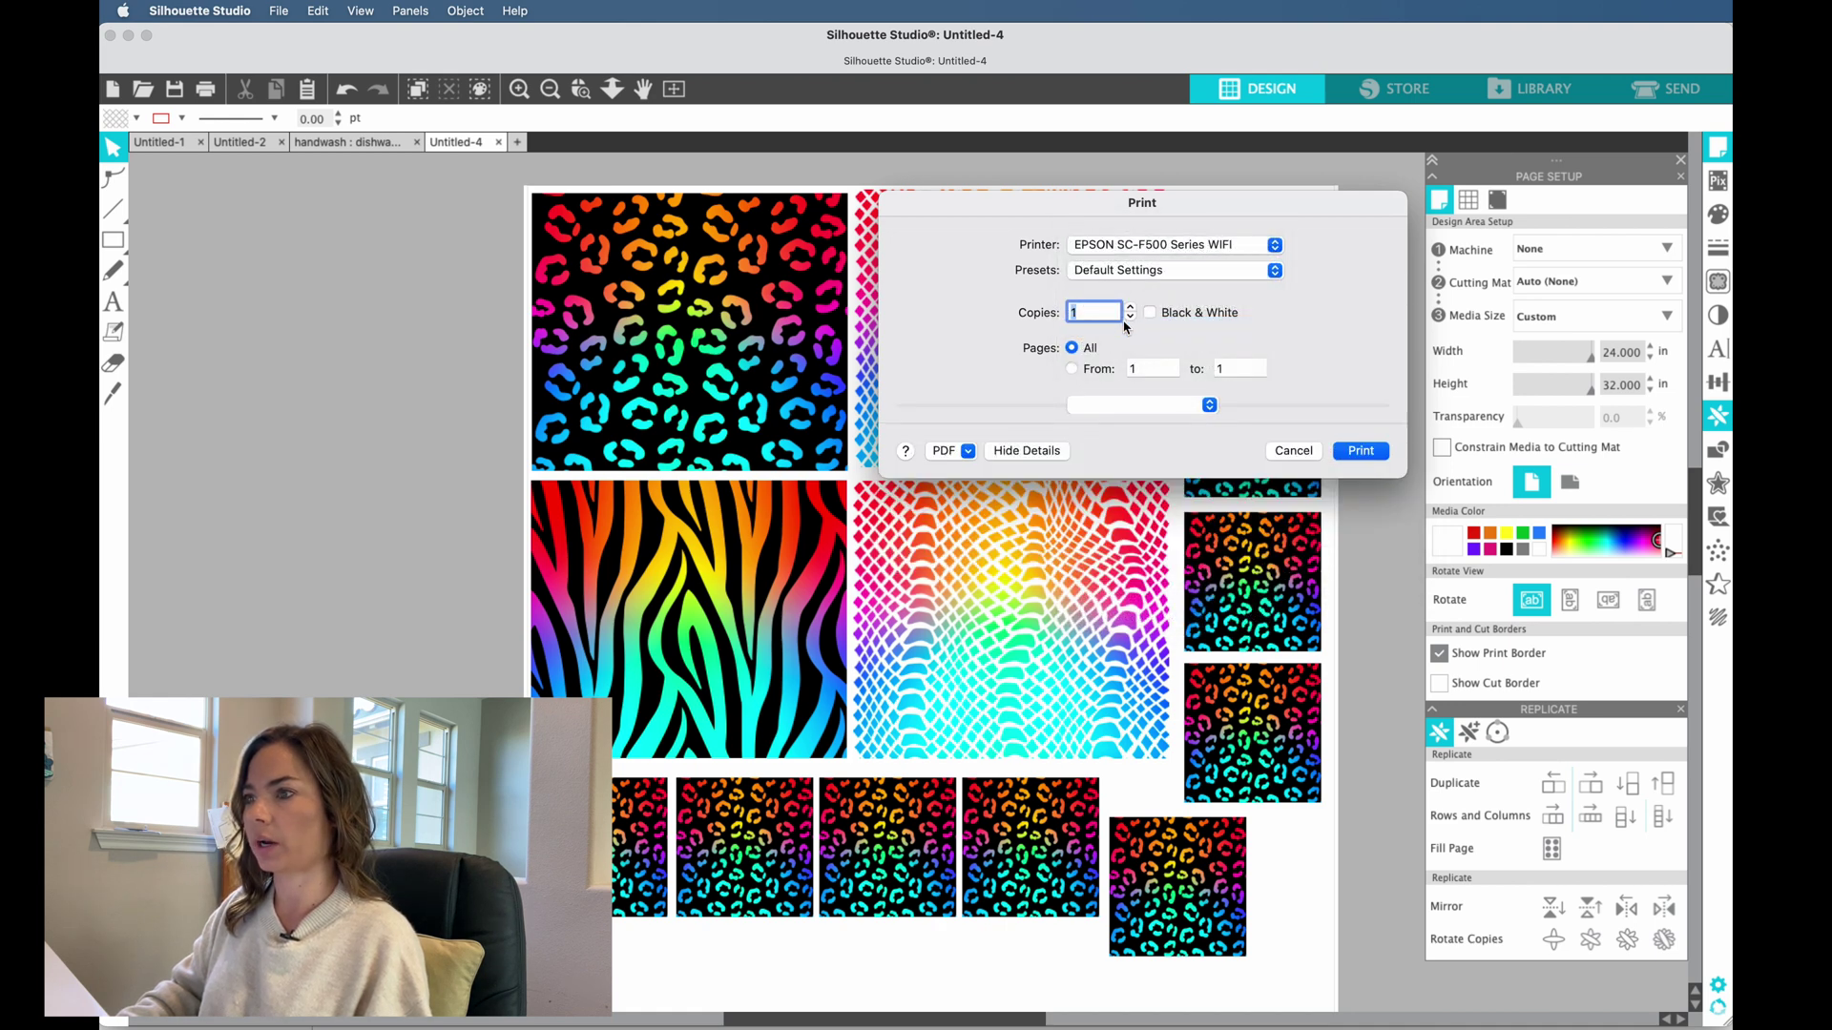
Turn on Save Roll Paper in the printer's advanced roll paper settings
left_click(1136, 408)
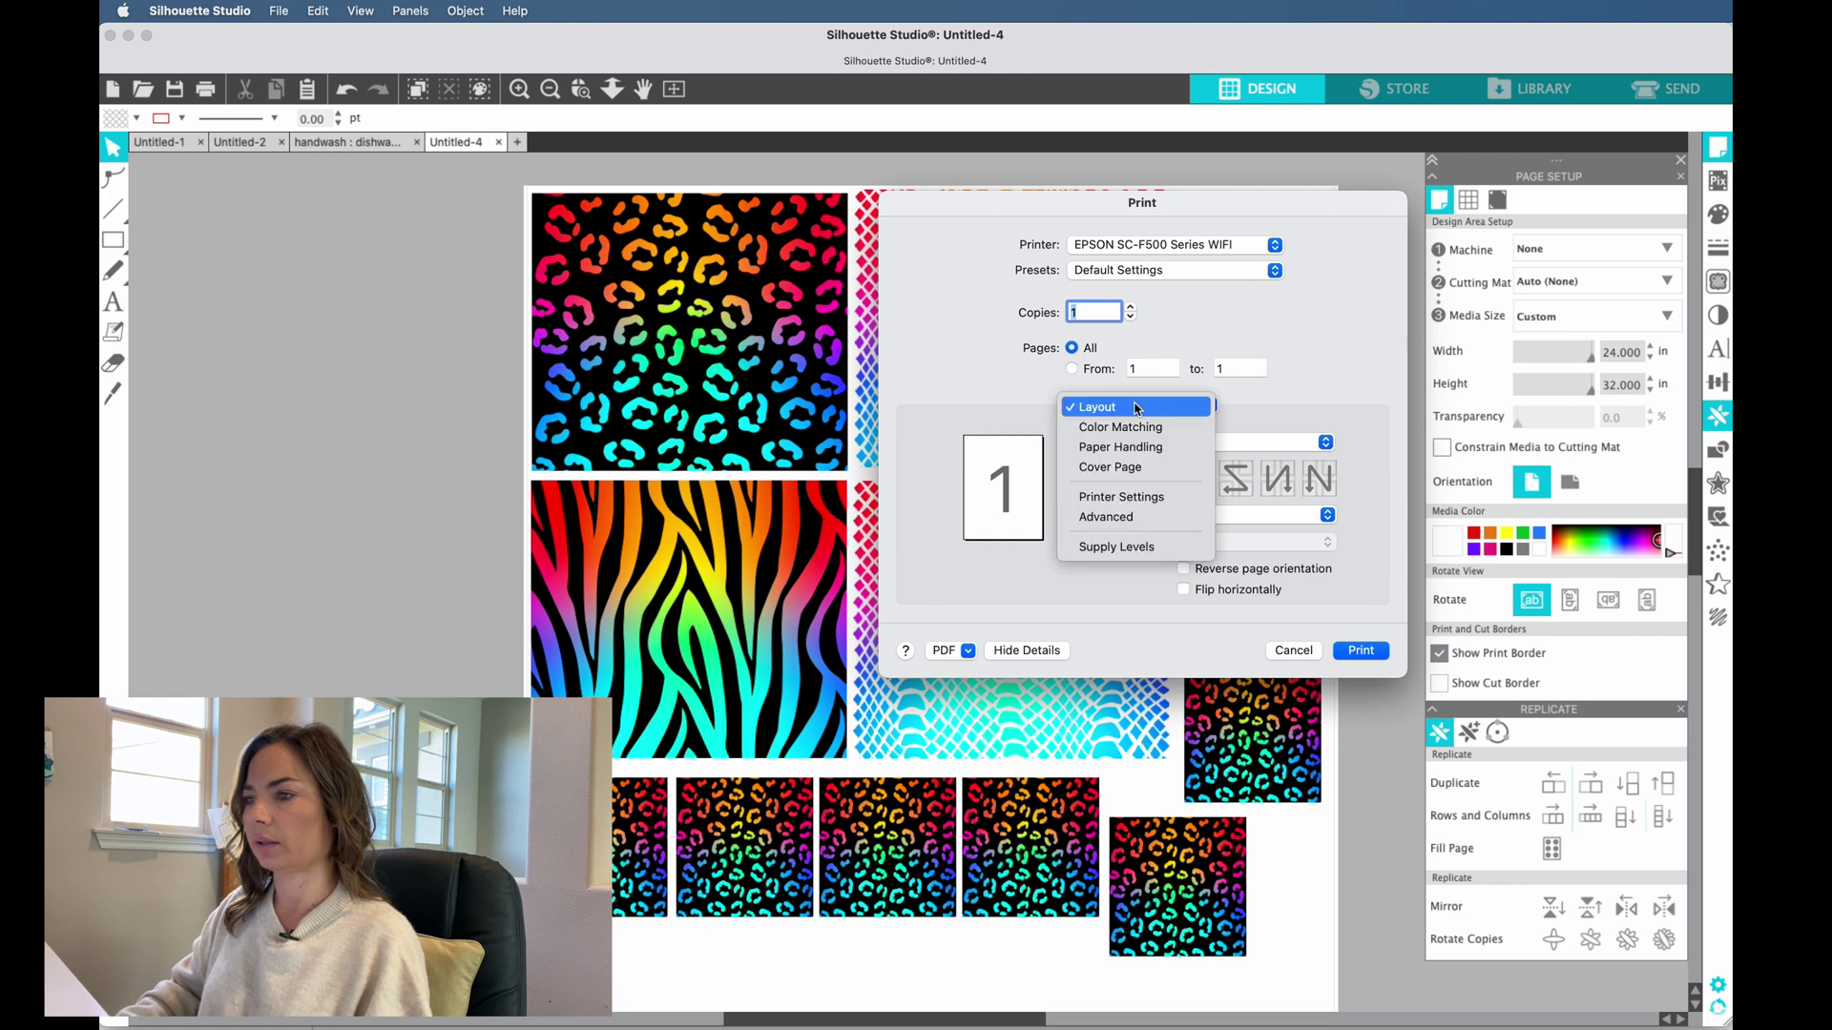
left_click(1121, 498)
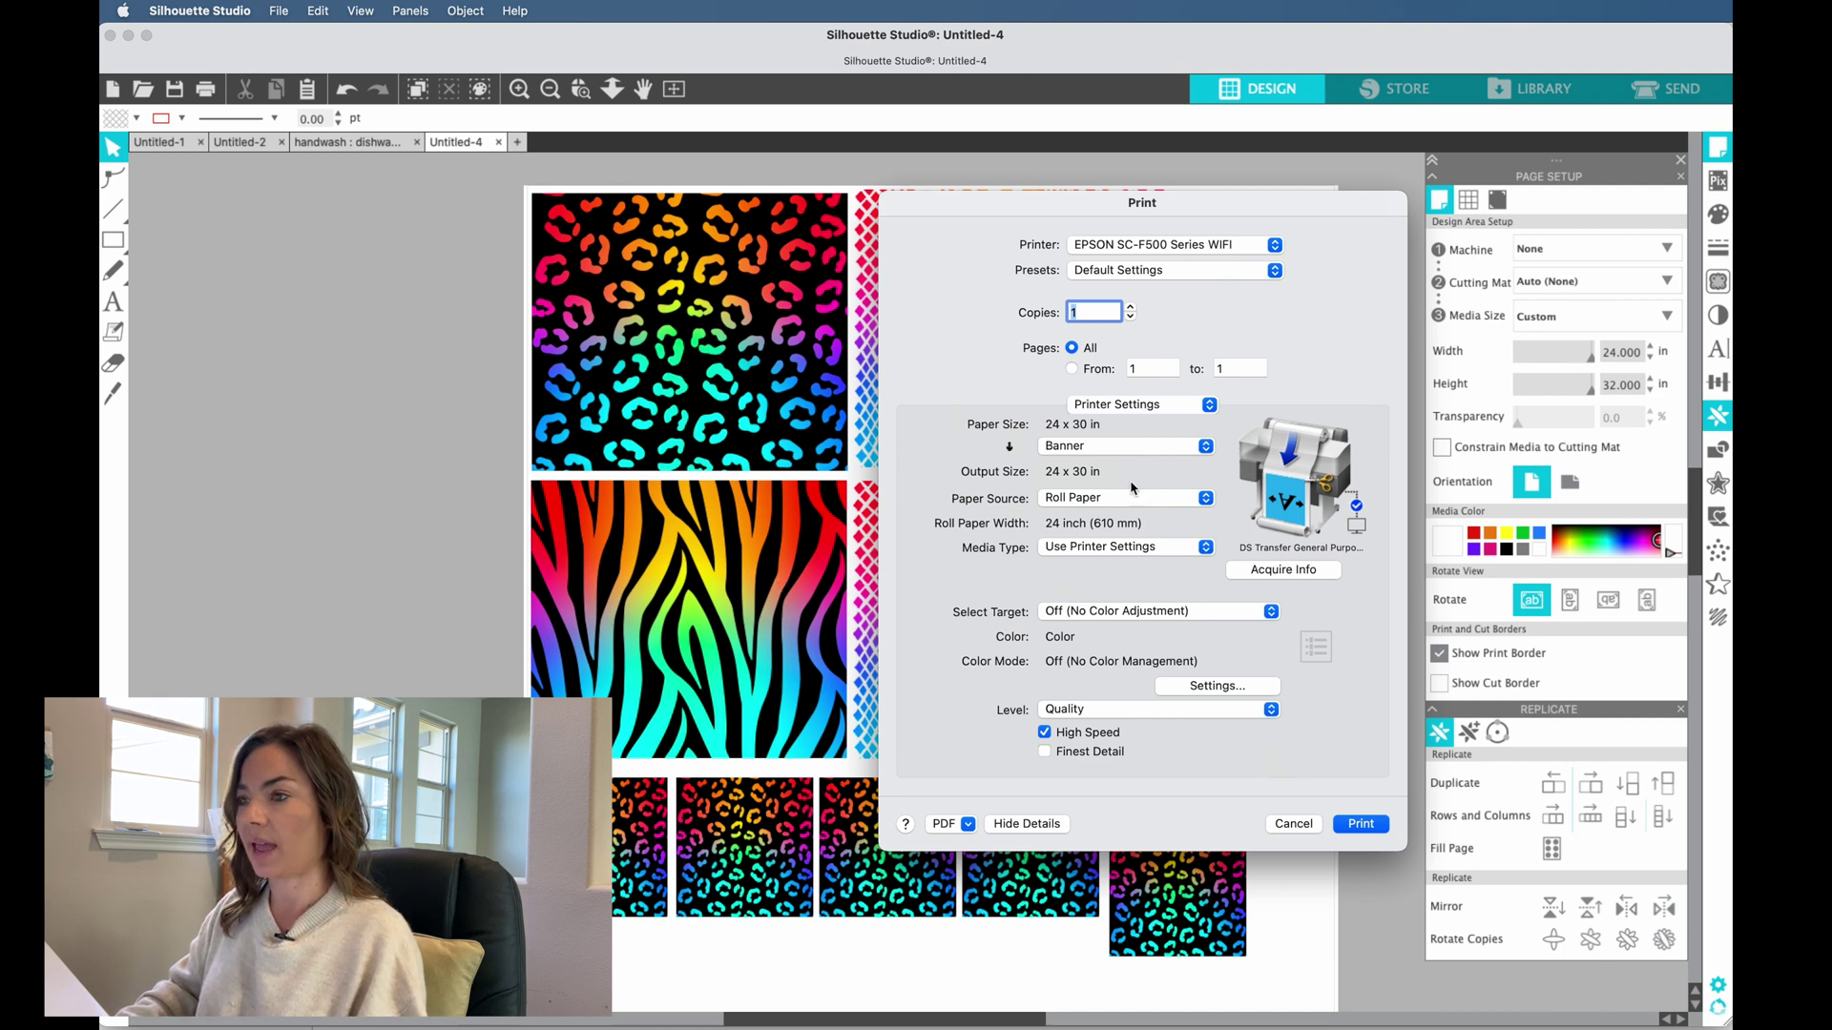
left_click(1114, 411)
left_click(1112, 436)
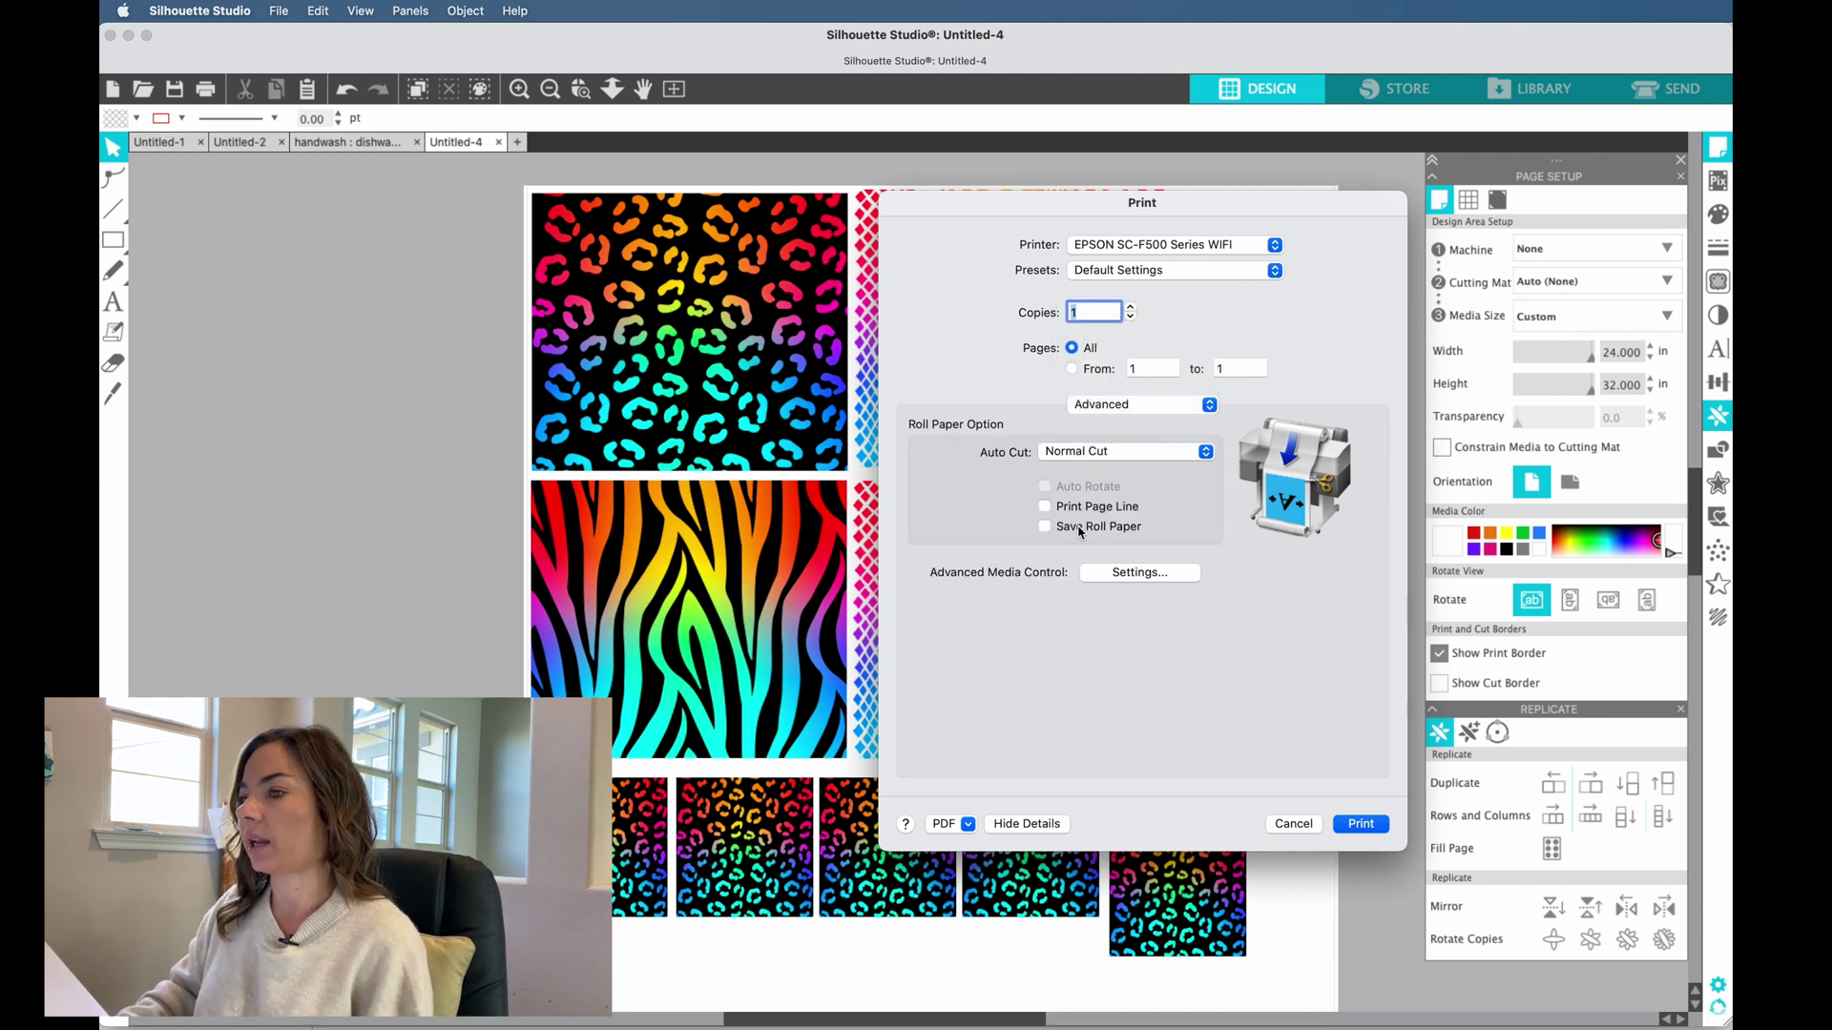
left_click(1080, 531)
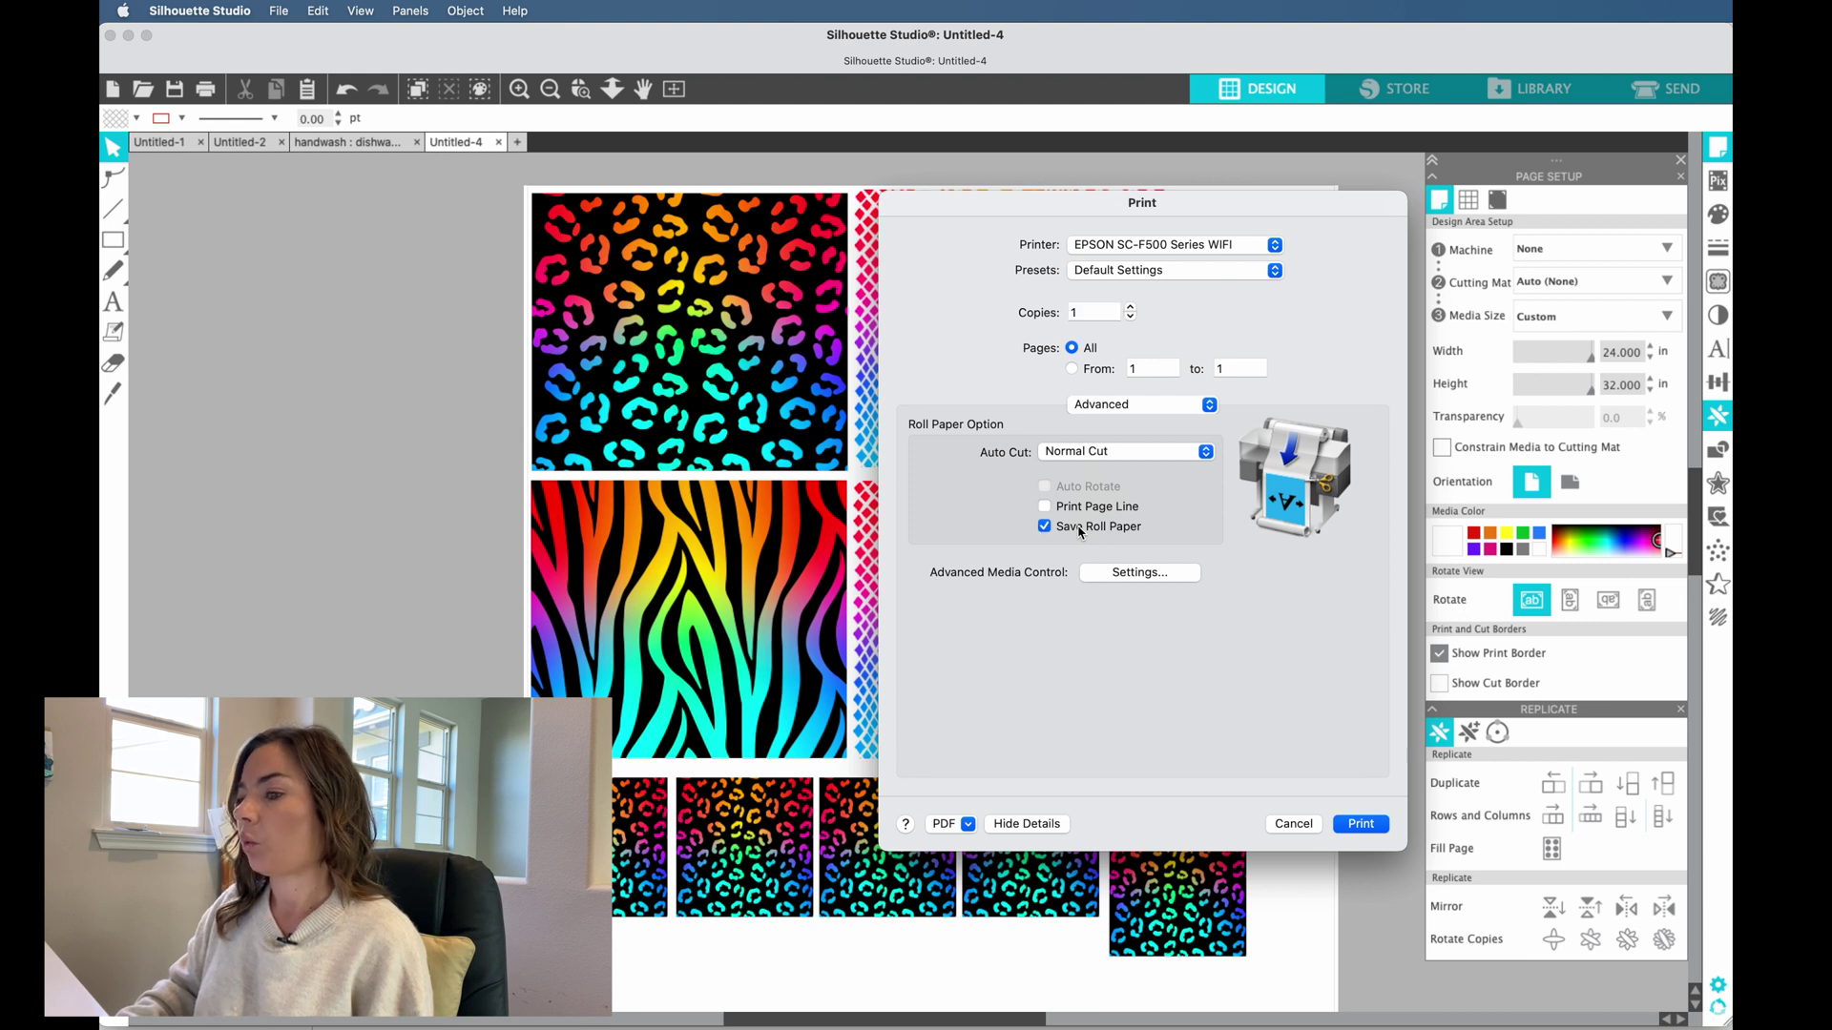